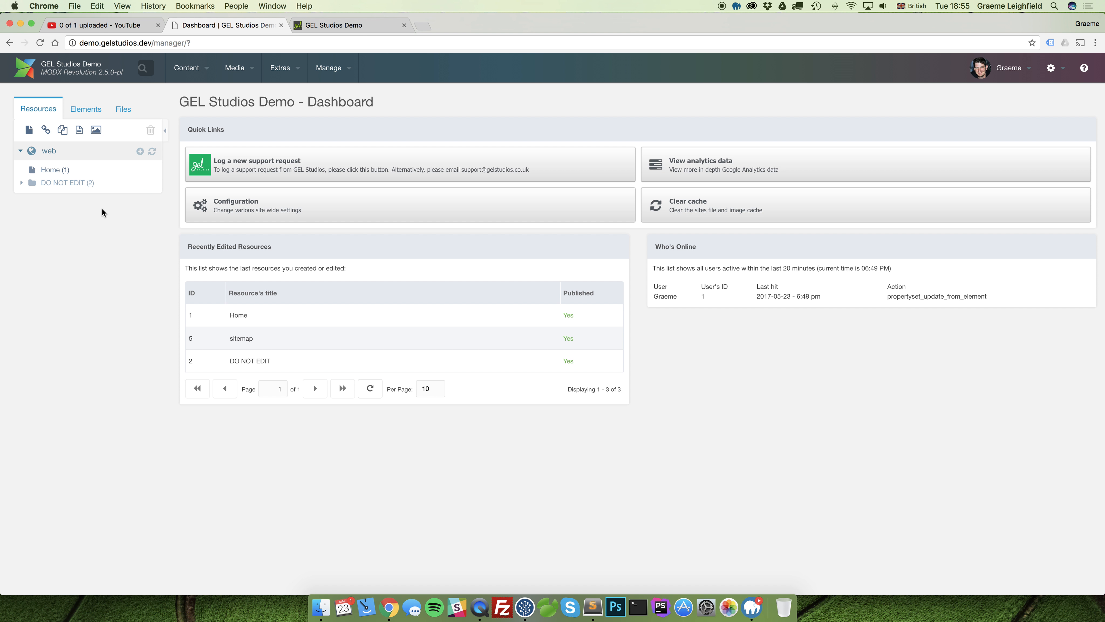
Set the Home resource's content to "Welcome to the home page", save it, and reload the site's front page to check it
left_click(360, 26)
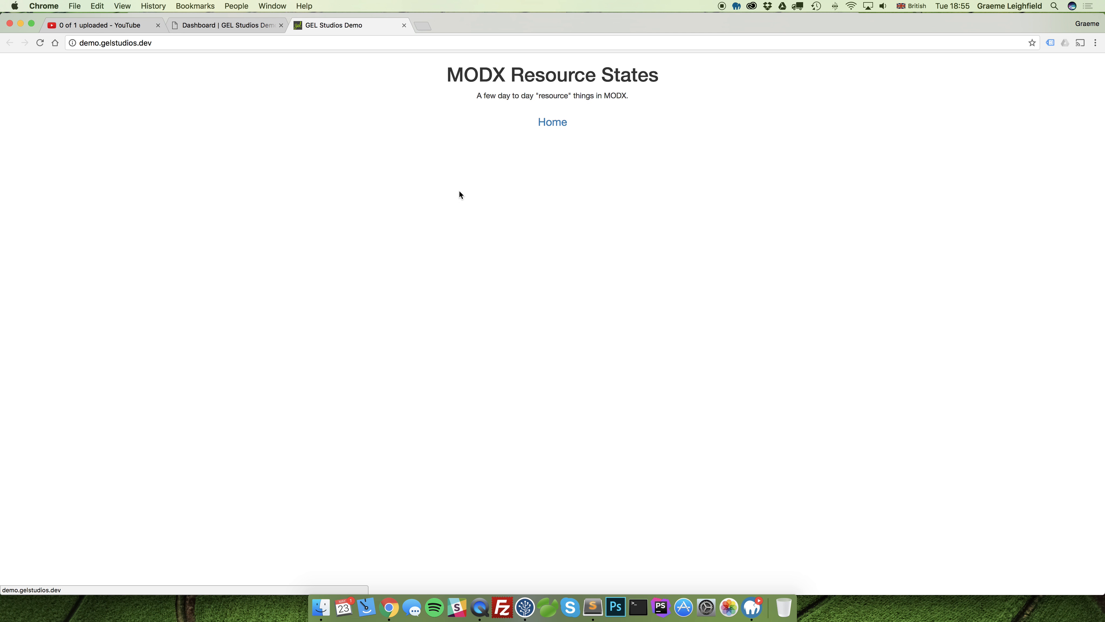
left_click(243, 25)
left_click(54, 169)
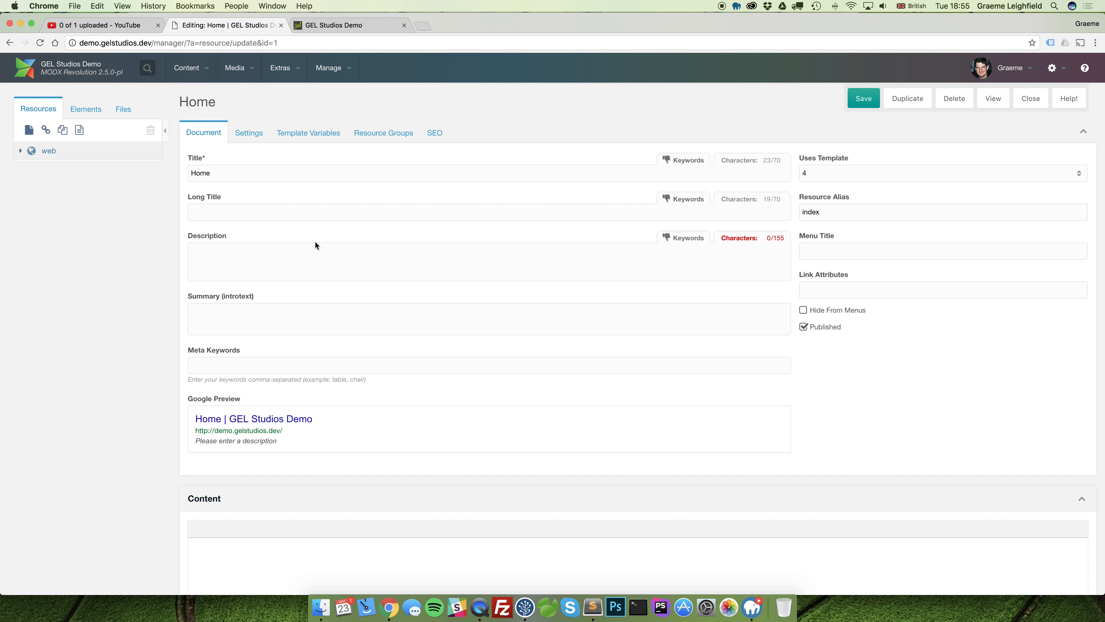
scroll(339, 243, "down", 3)
left_click(346, 474)
type("Welcome t")
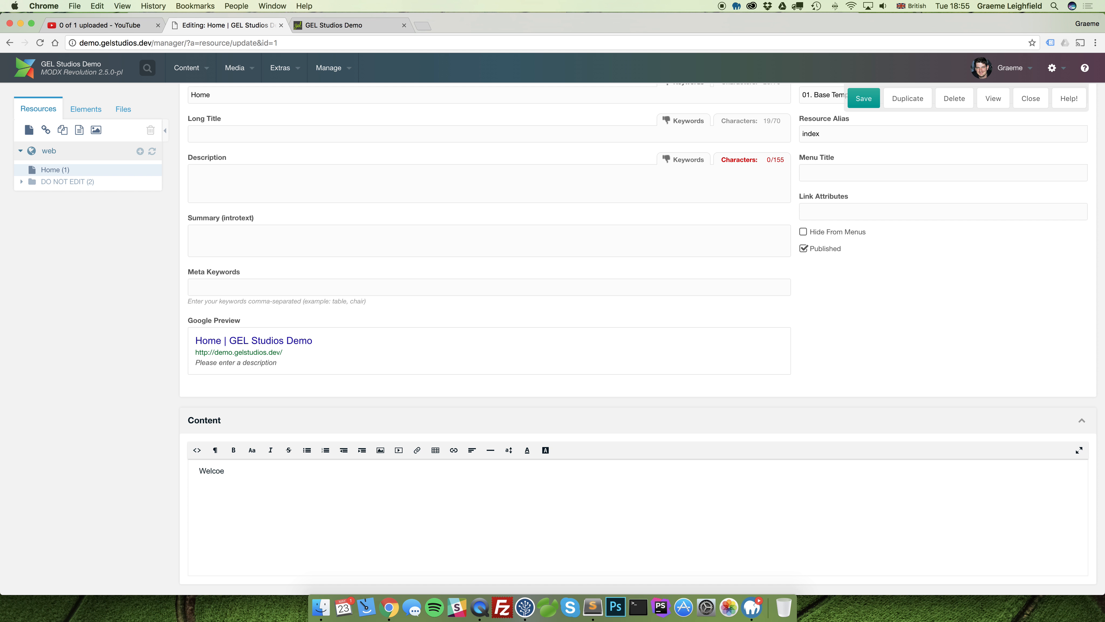
type("o the home page")
left_click(851, 93)
left_click(331, 26)
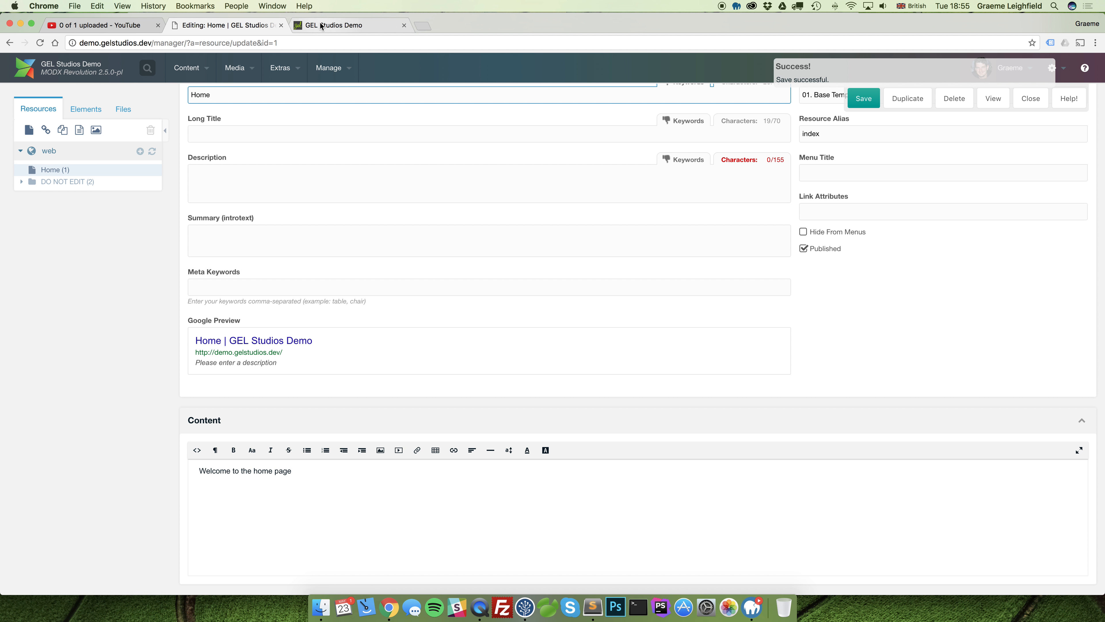
left_click(35, 43)
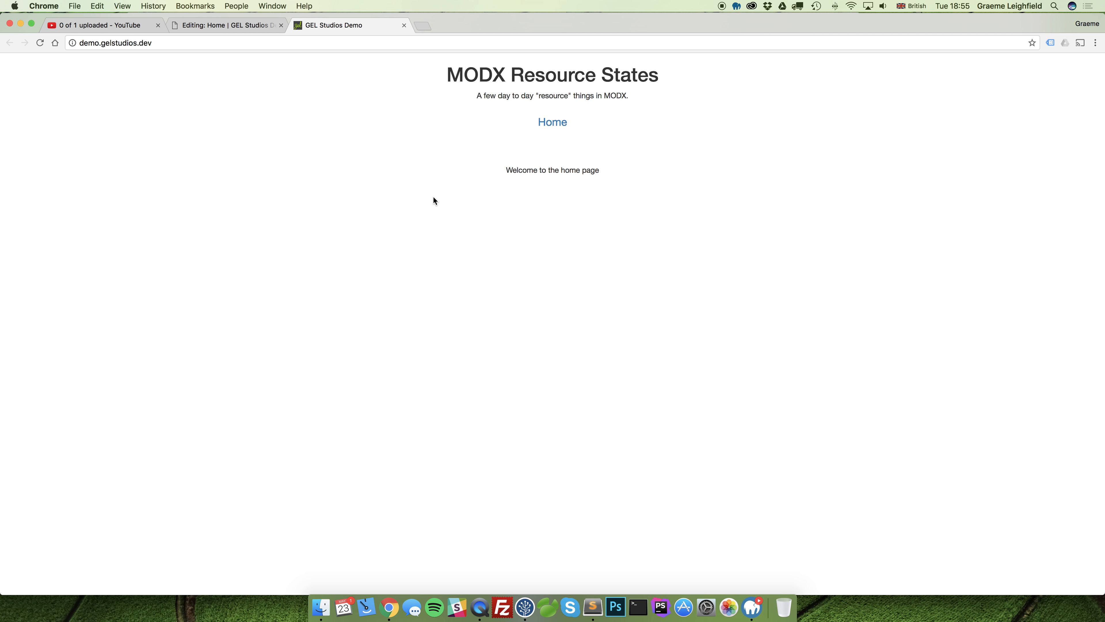
Create and save a new document titled "Hidden From Menu" in the web context, using the 01. Base Template
left_click(218, 26)
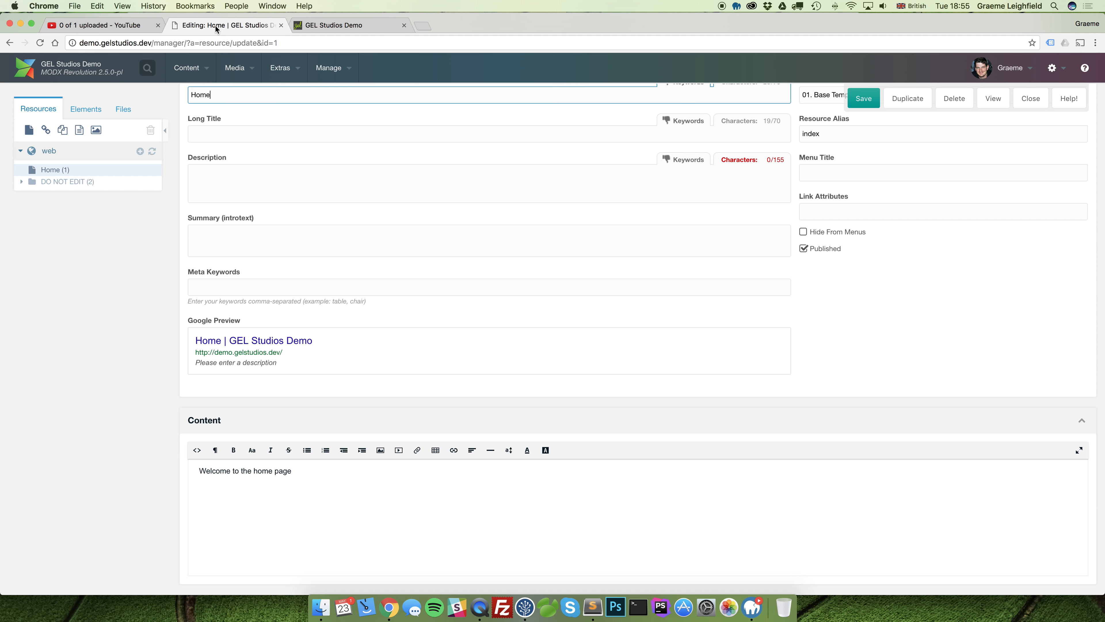
left_click(139, 154)
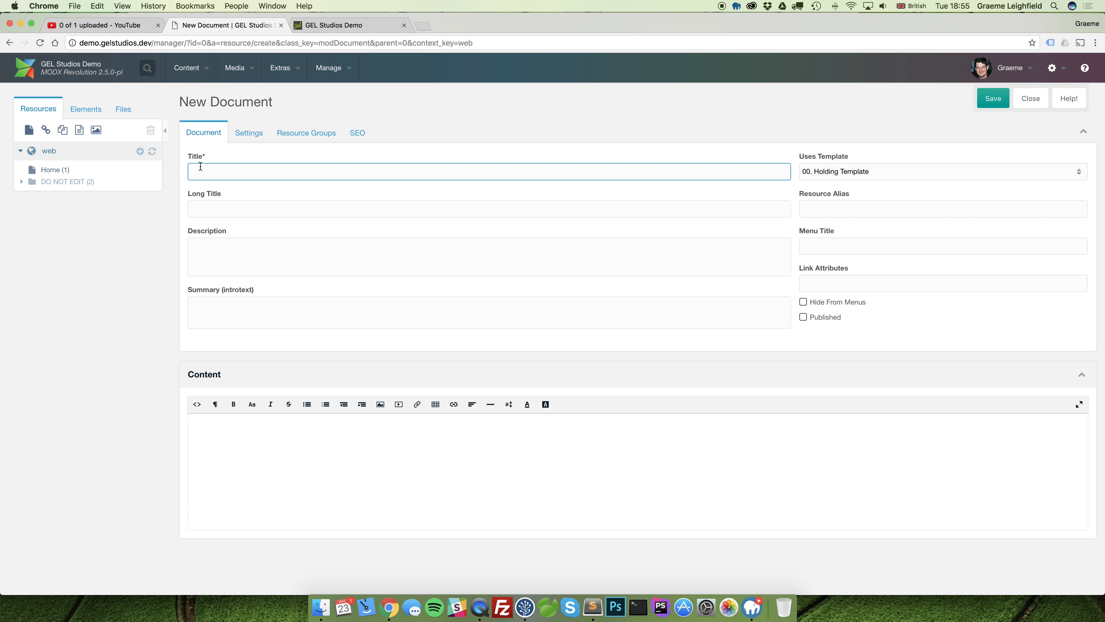
type("Hidden From Menu")
left_click(1079, 172)
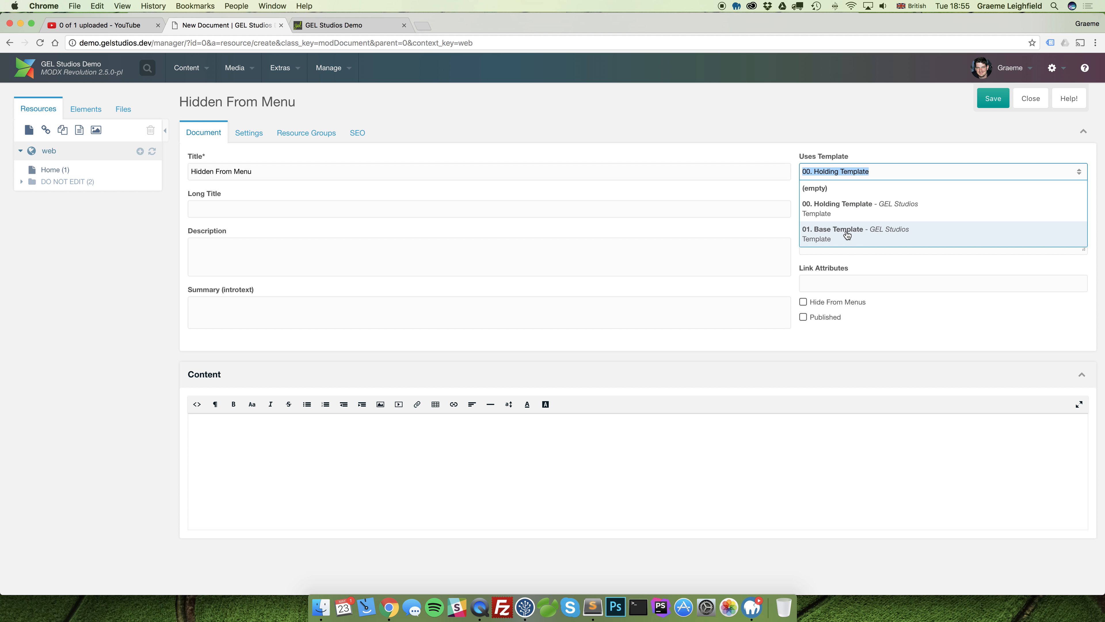
left_click(846, 235)
left_click(527, 367)
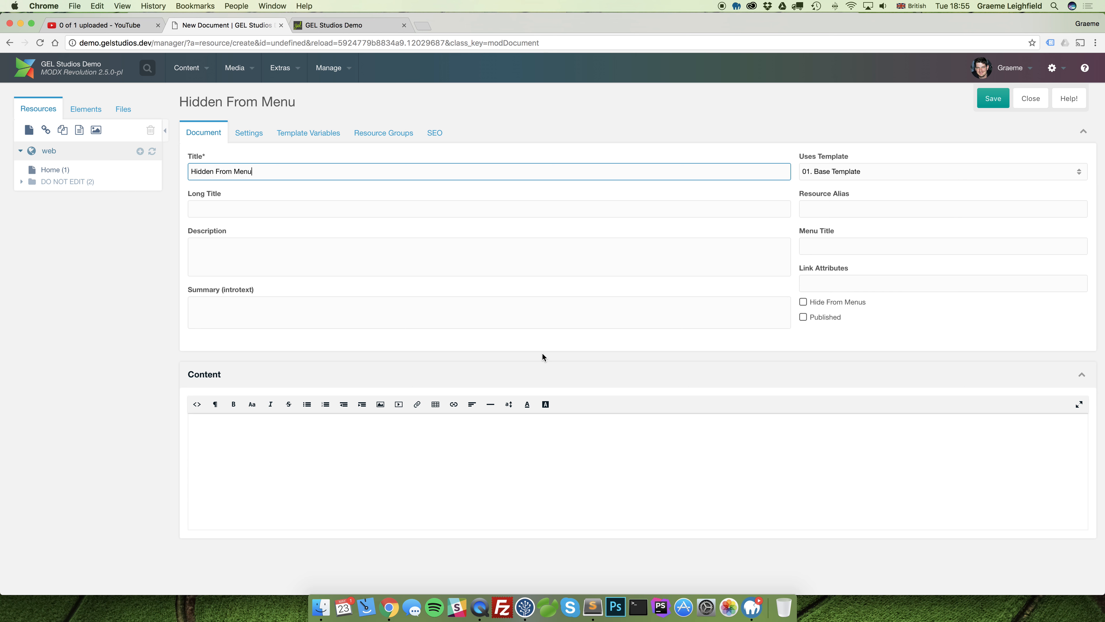
left_click(988, 98)
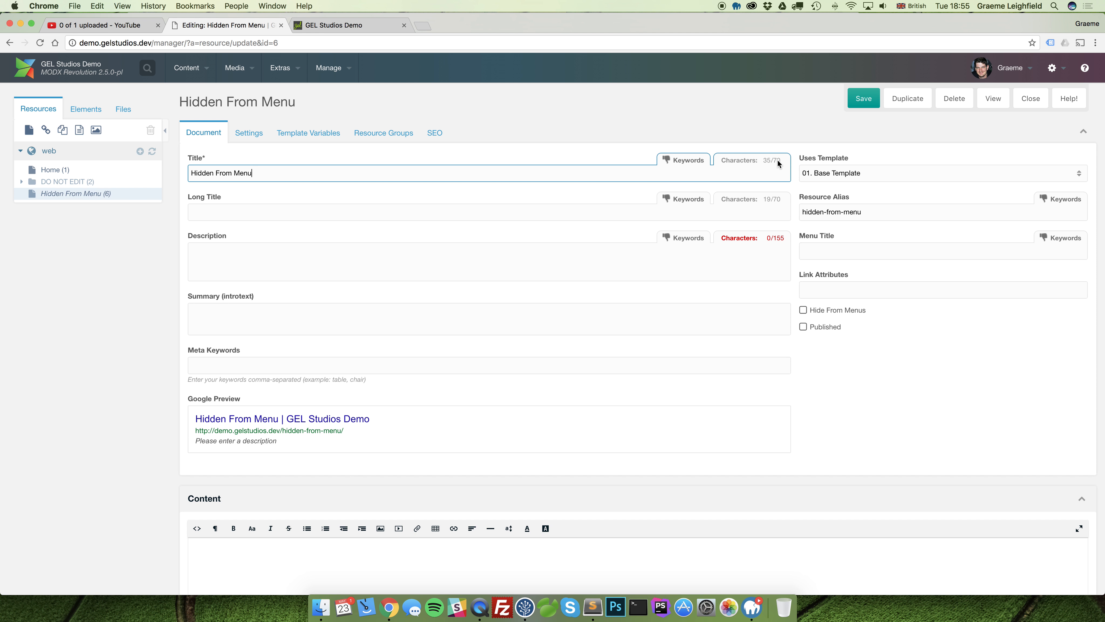
Add the content "A page that is hidden from the menu." to the new document, save it, and reload the live site
scroll(519, 243, "down", 1)
left_click(468, 520)
type("A page that is hidden f")
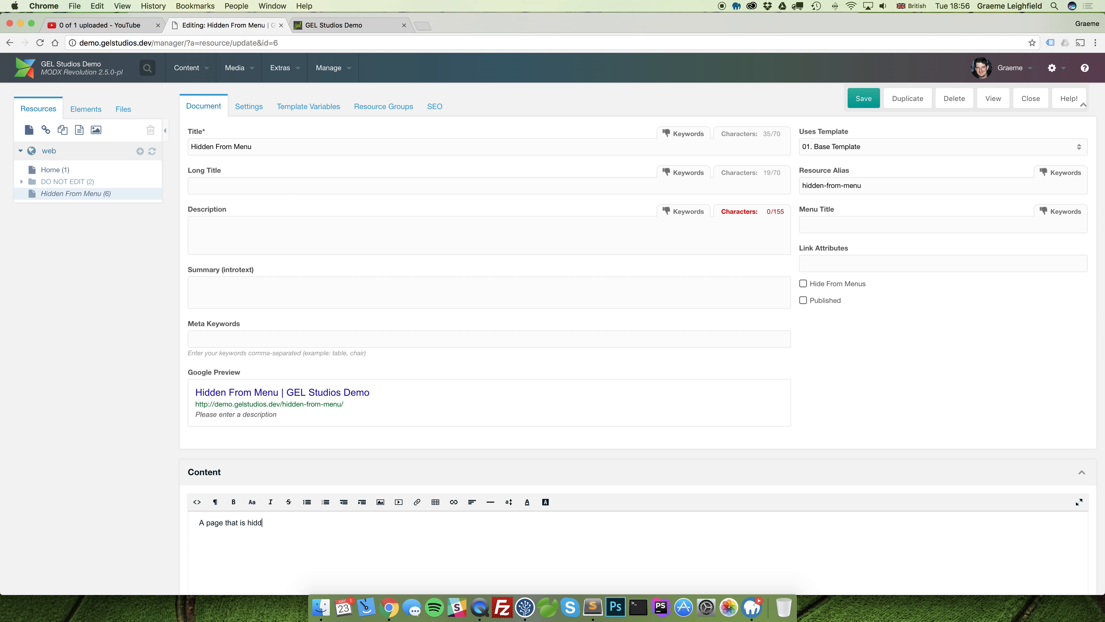
type("rom the menu.")
left_click(865, 105)
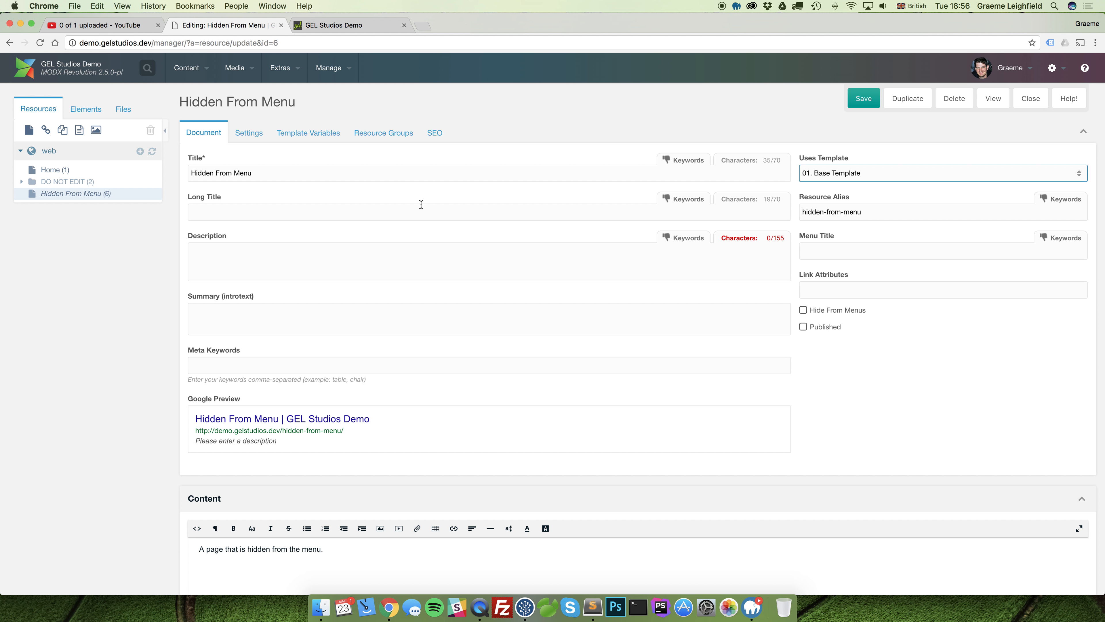
left_click(347, 23)
left_click(40, 42)
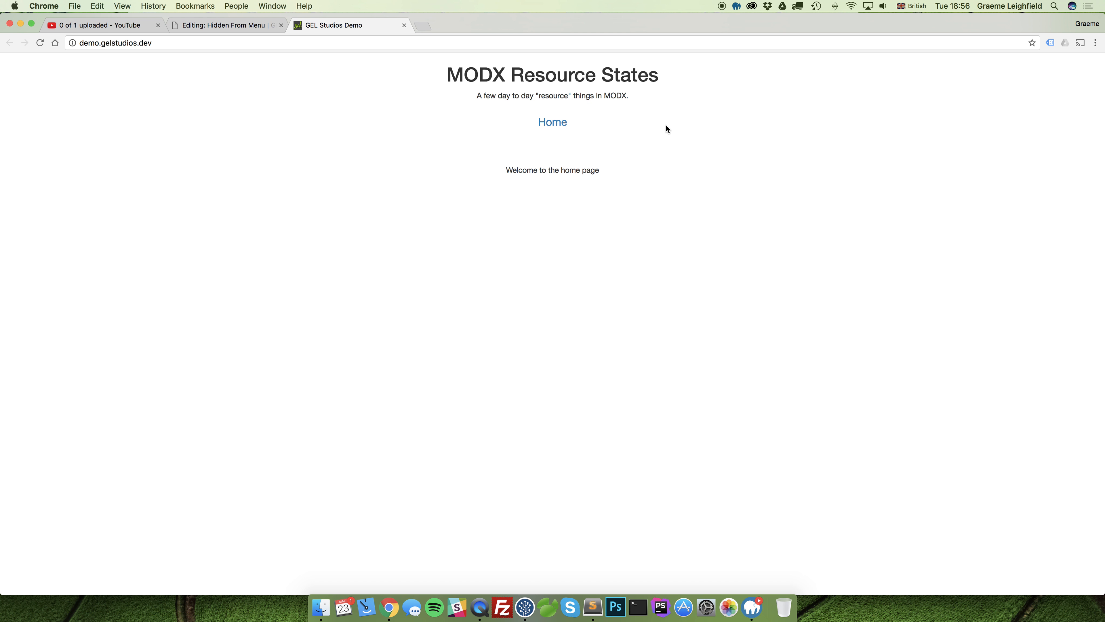
Publish and save the Hidden From Menu resource, and open its page from the reloaded site's navigation
left_click(249, 25)
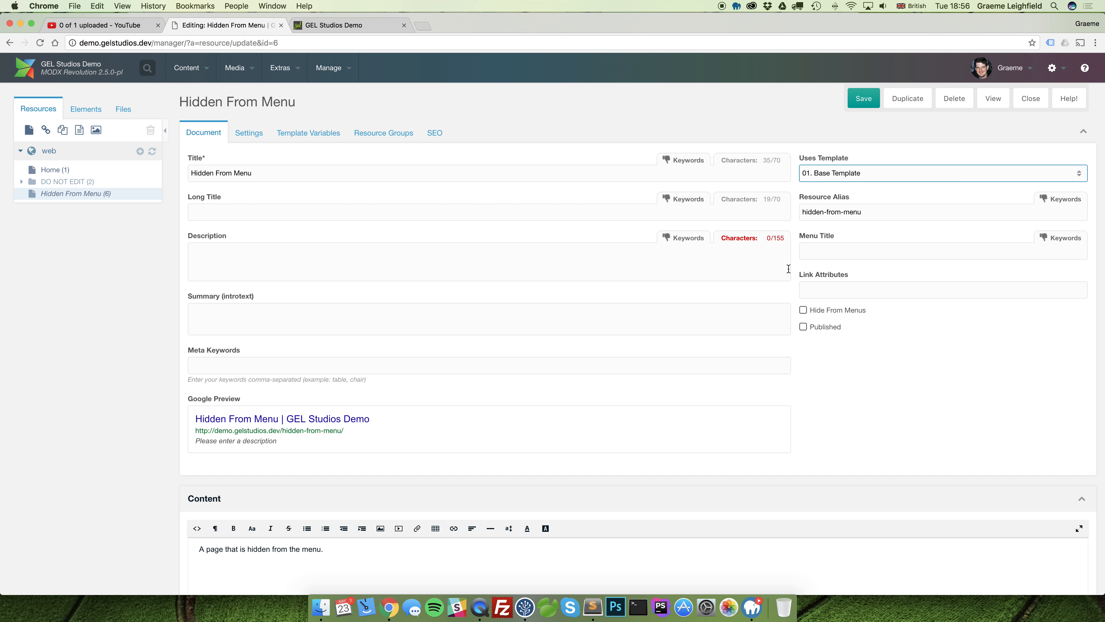
left_click(811, 327)
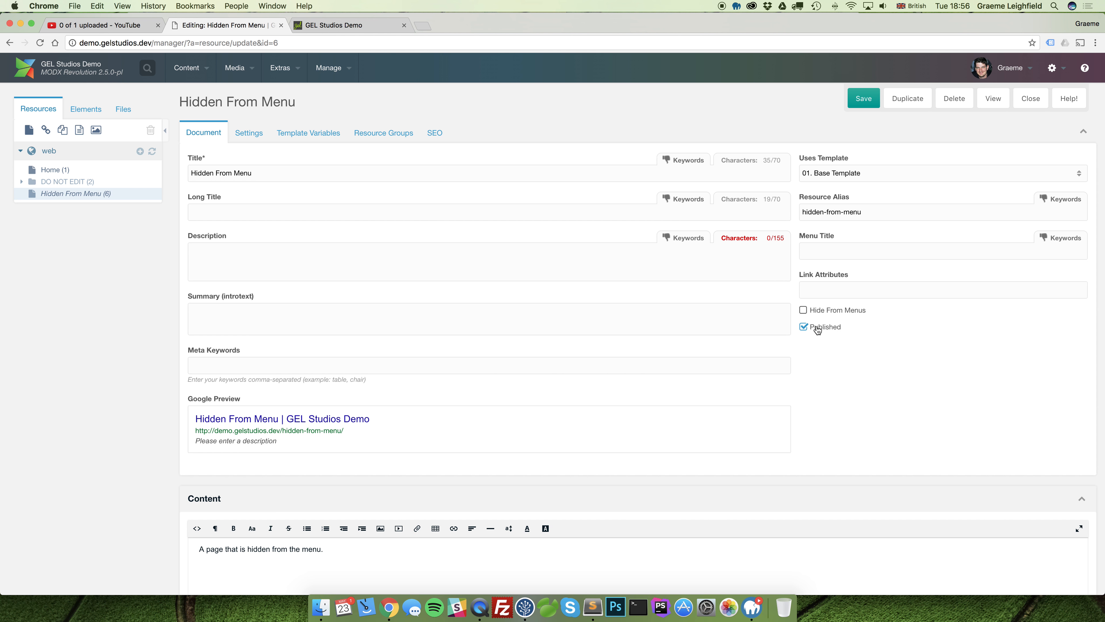
left_click(860, 97)
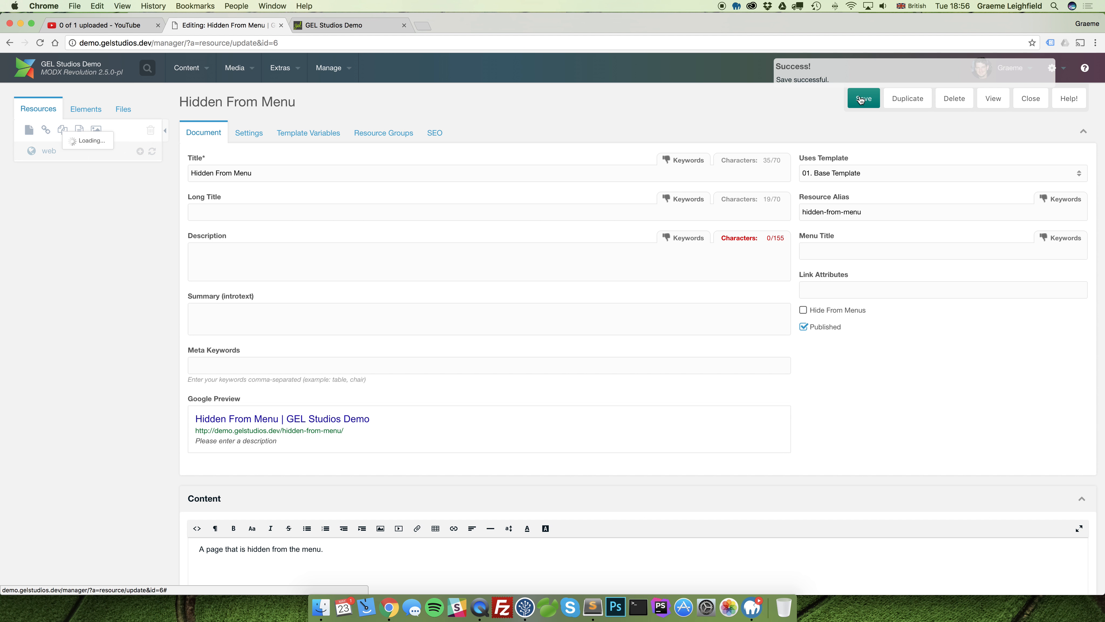
left_click(361, 27)
left_click(39, 44)
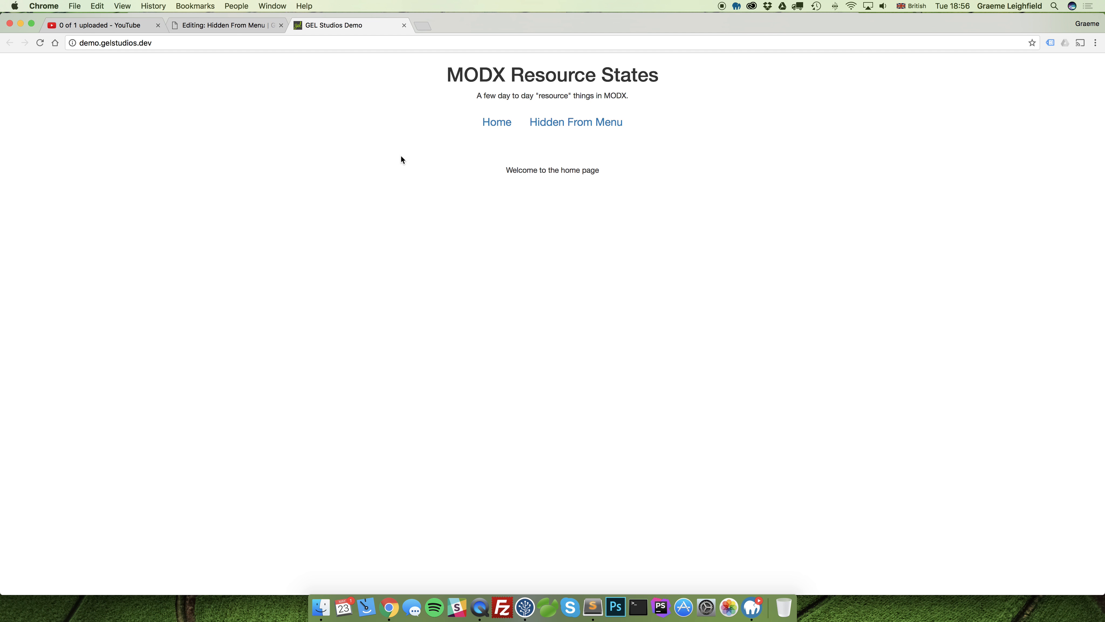
left_click(578, 124)
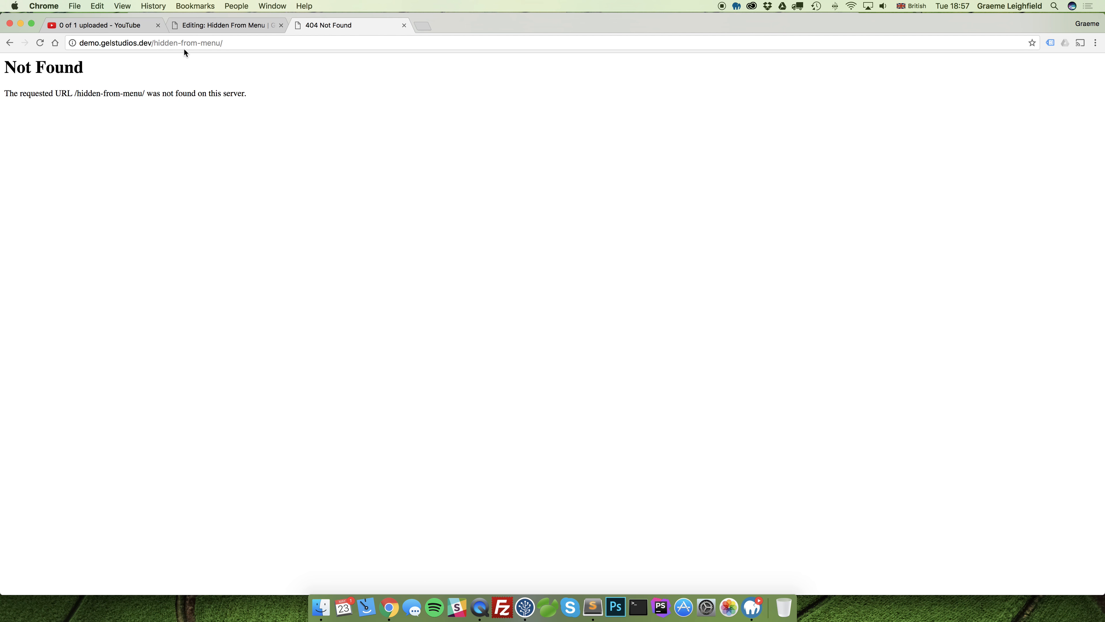
Rename the ht.access file in the Filesystem root to .htaccess, and reload the hidden-from-menu page on the live site
left_click(202, 32)
left_click(118, 108)
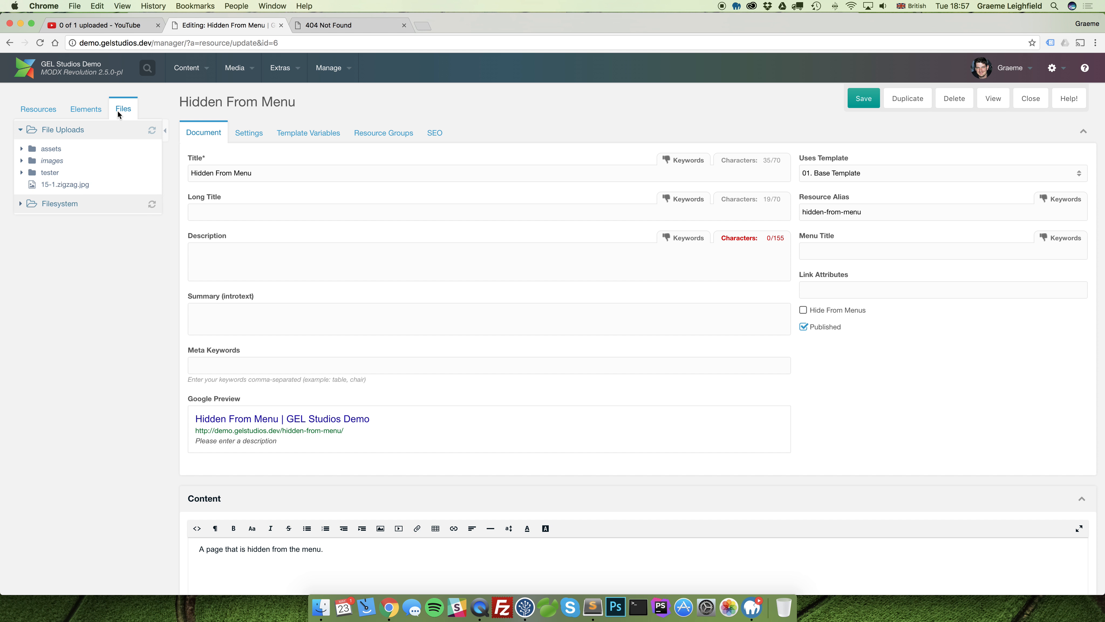
left_click(21, 251)
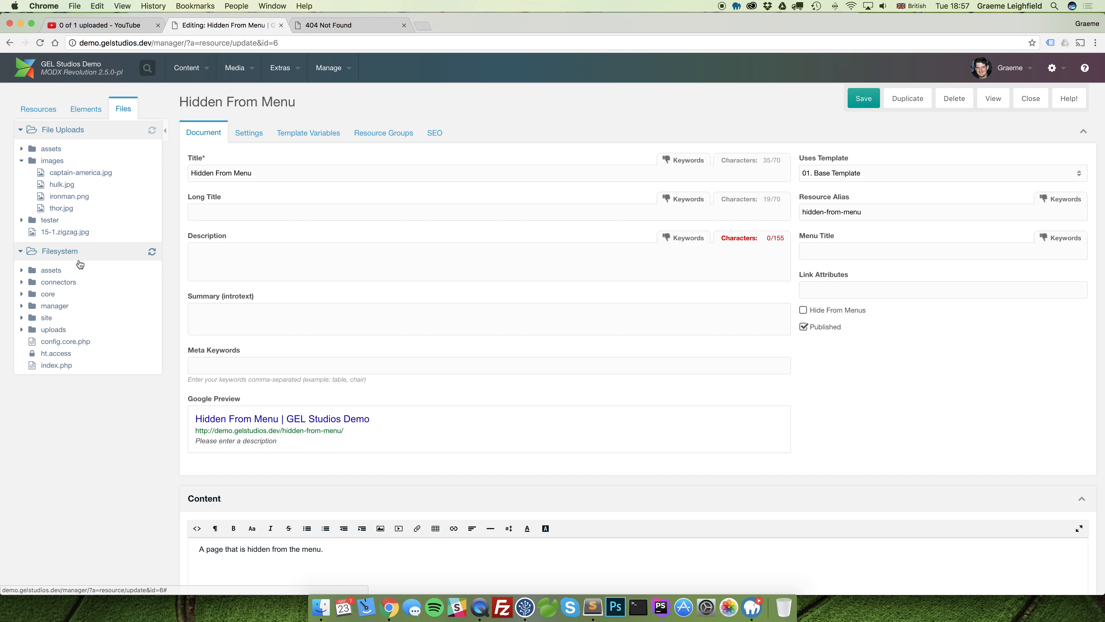
right_click(56, 358)
left_click(88, 386)
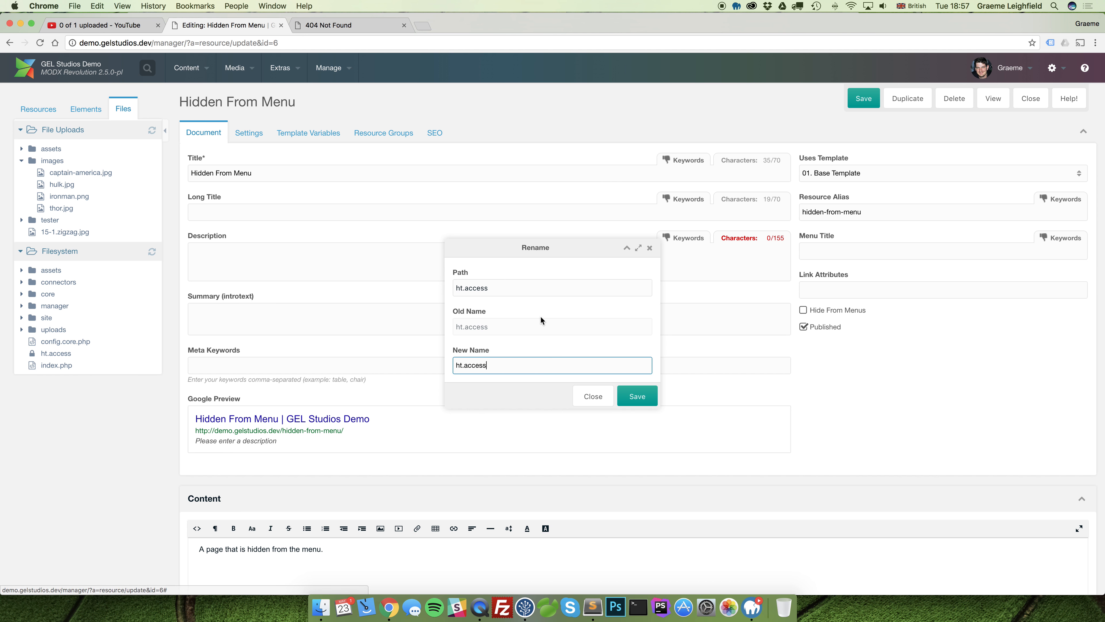
key("Left")
key("Left")
key("Left")
key("Left")
key("Left")
key("Left")
key("BackSpace")
key("Left")
key("Left")
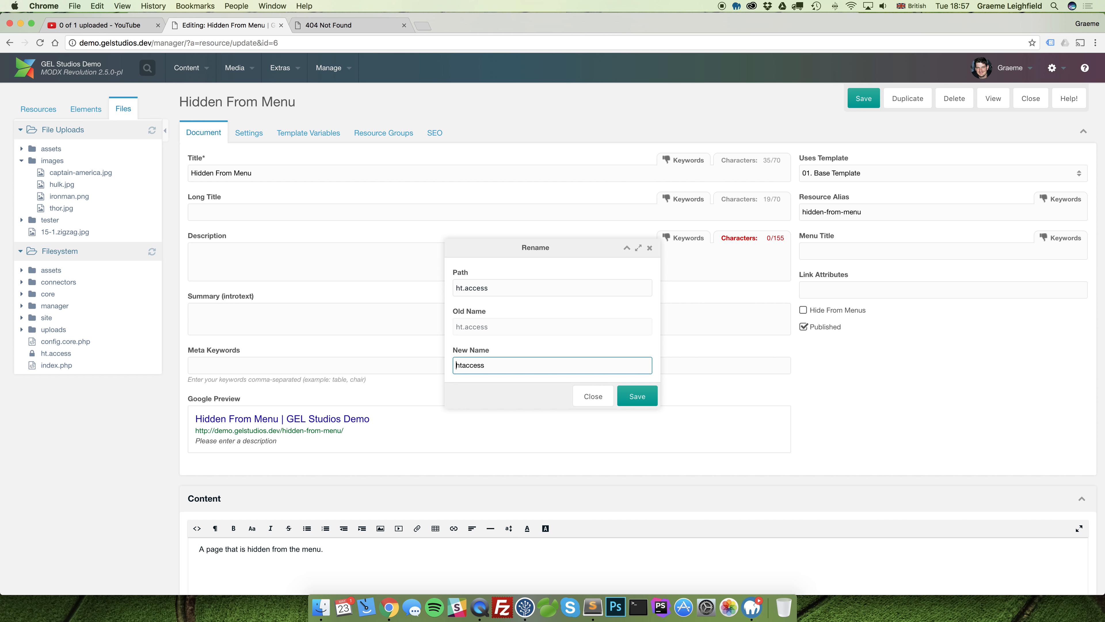
type(".")
left_click(637, 394)
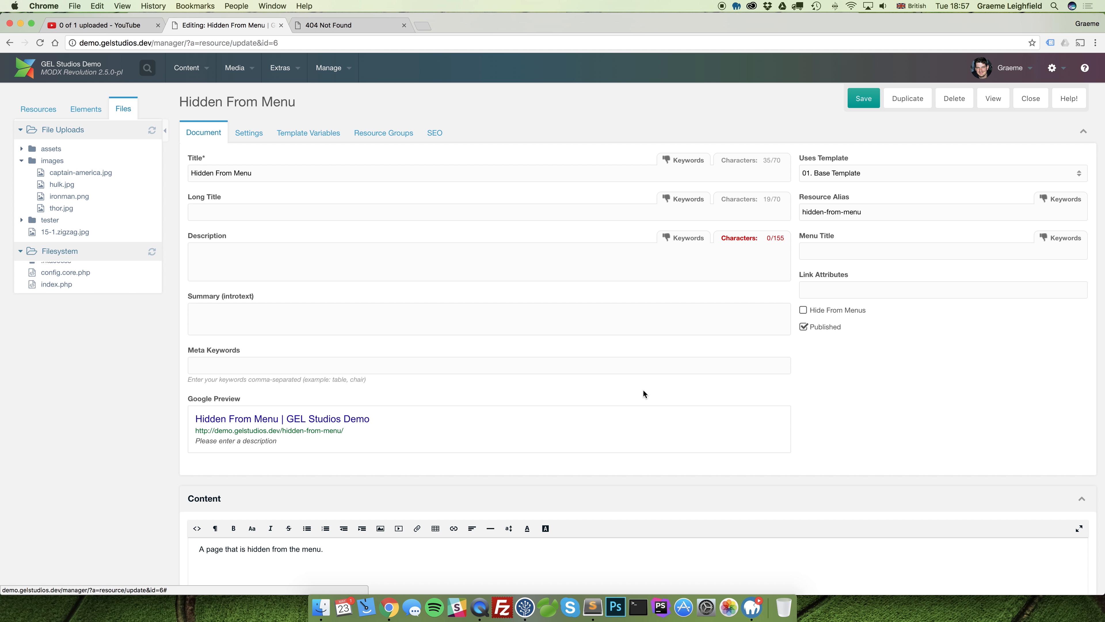
left_click(340, 25)
left_click(41, 42)
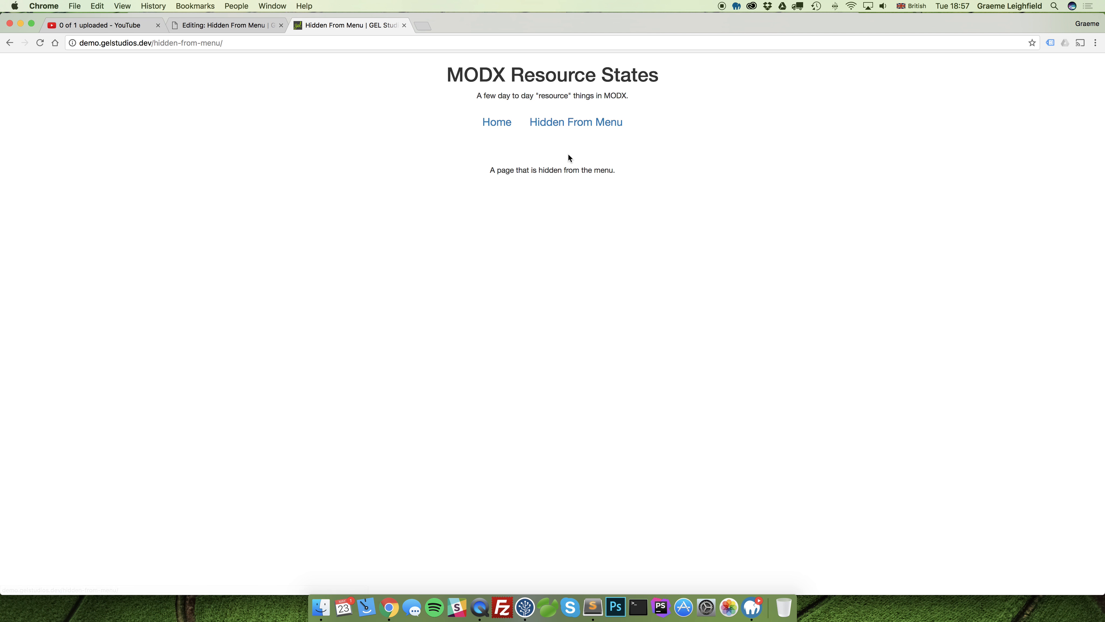
Set the Hidden From Menu resource to Hide From Menus, save it, and reload its live page to check the navigation
left_click(239, 28)
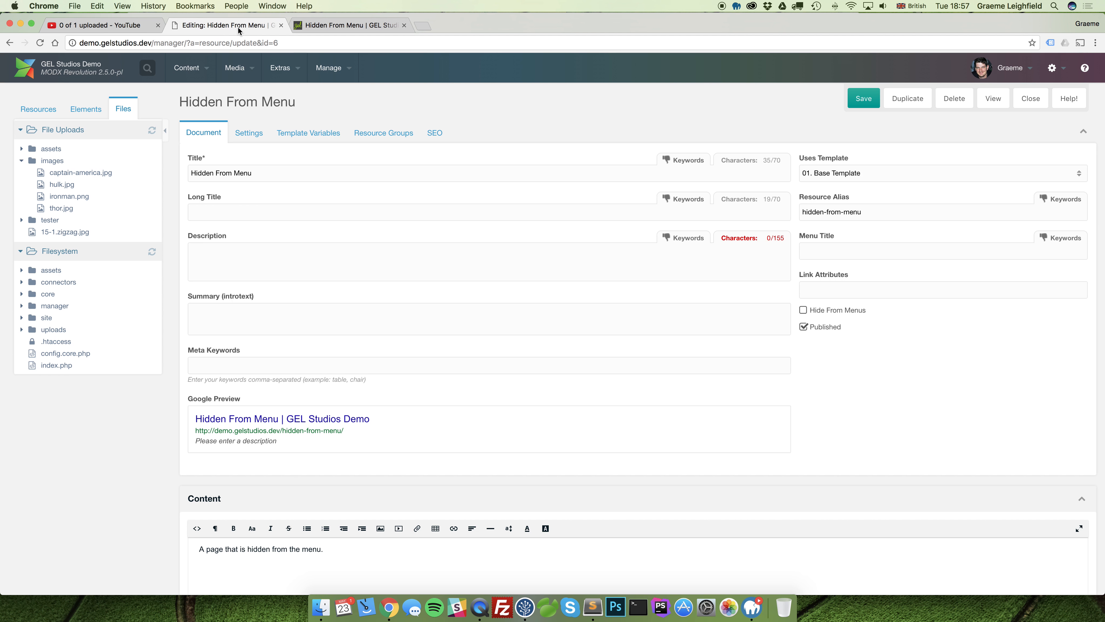
left_click(32, 109)
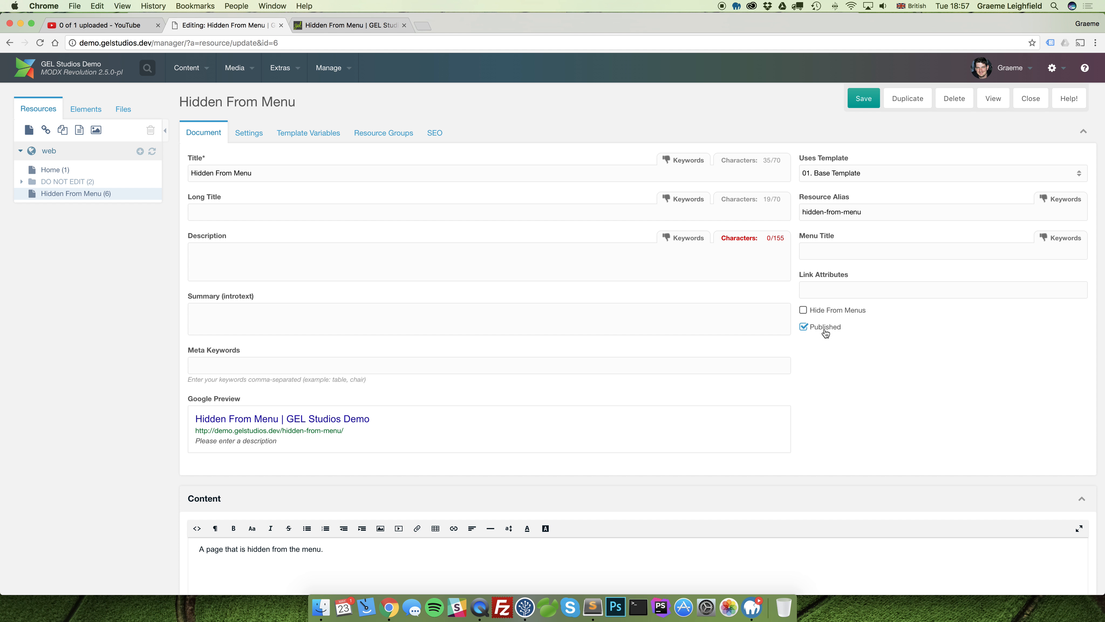
left_click(829, 314)
left_click(863, 105)
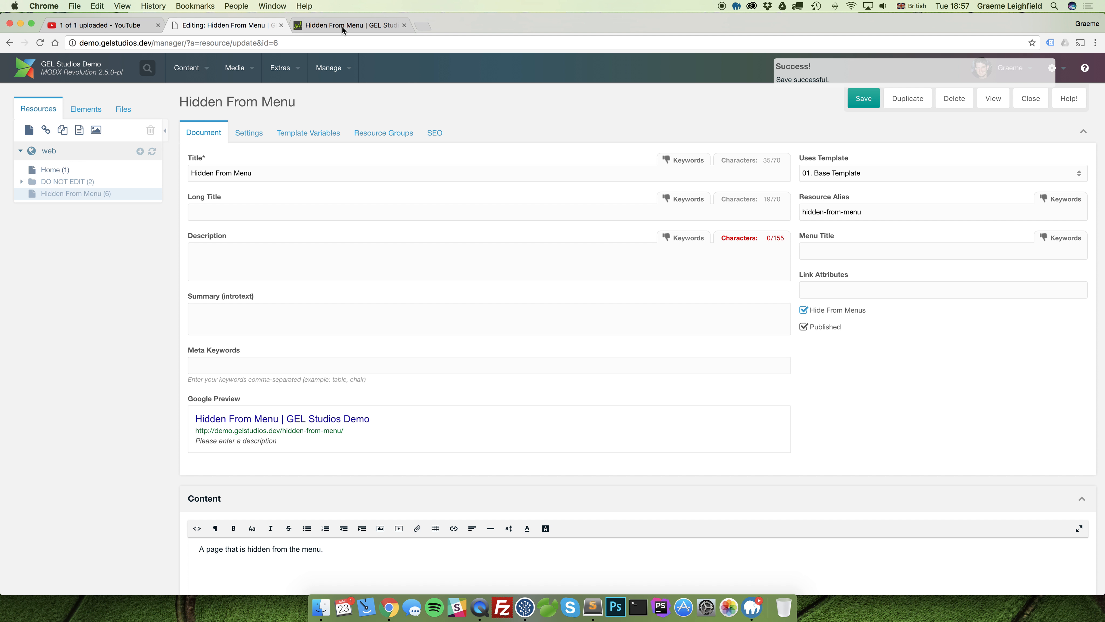
left_click(341, 27)
left_click(40, 43)
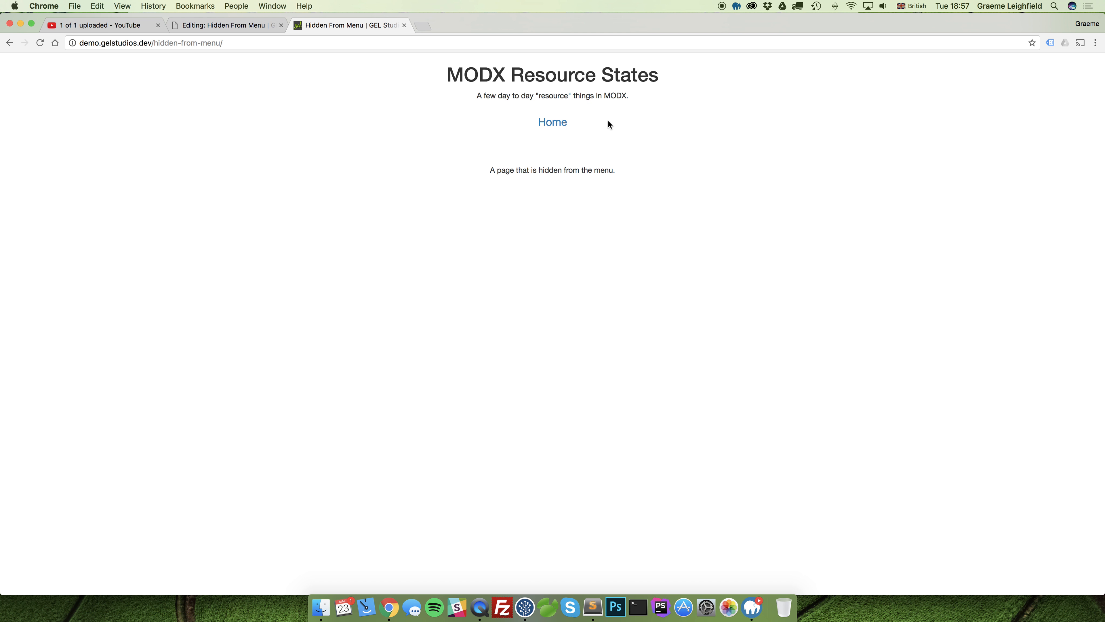
Highlight the hidden-from-menu path in the live page's address to examine its URL
left_click(229, 42)
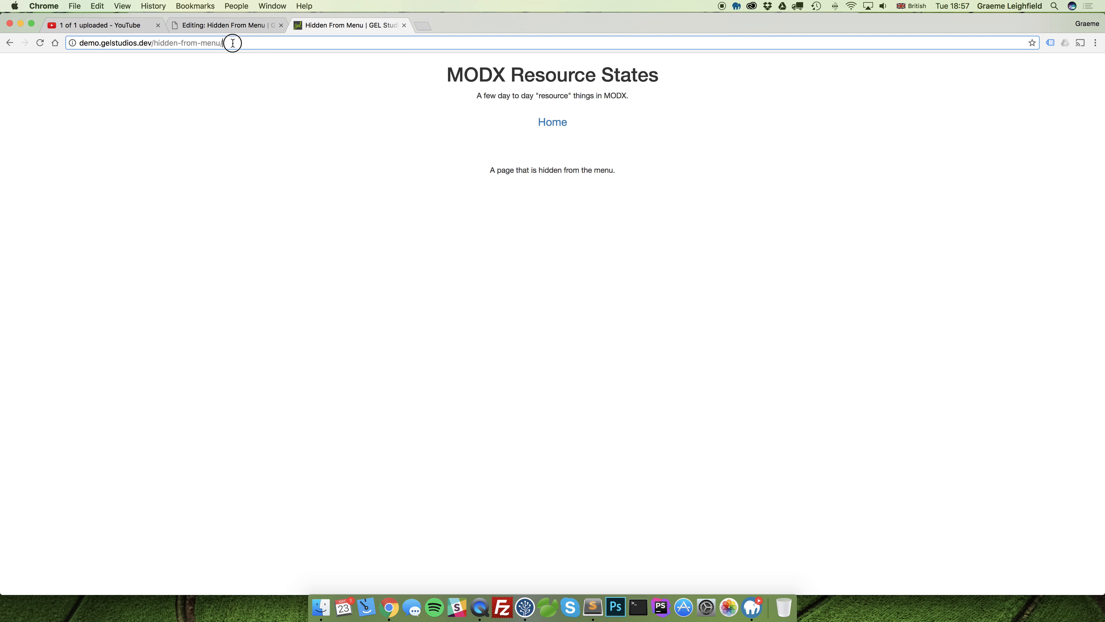
left_click(158, 43)
left_click_drag(145, 43, 266, 44)
left_click(266, 43)
Create and save a published document titled "Deleted" in the web context, with the 01. Base Template and the content "A deleted item."
key("super+alt+Left")
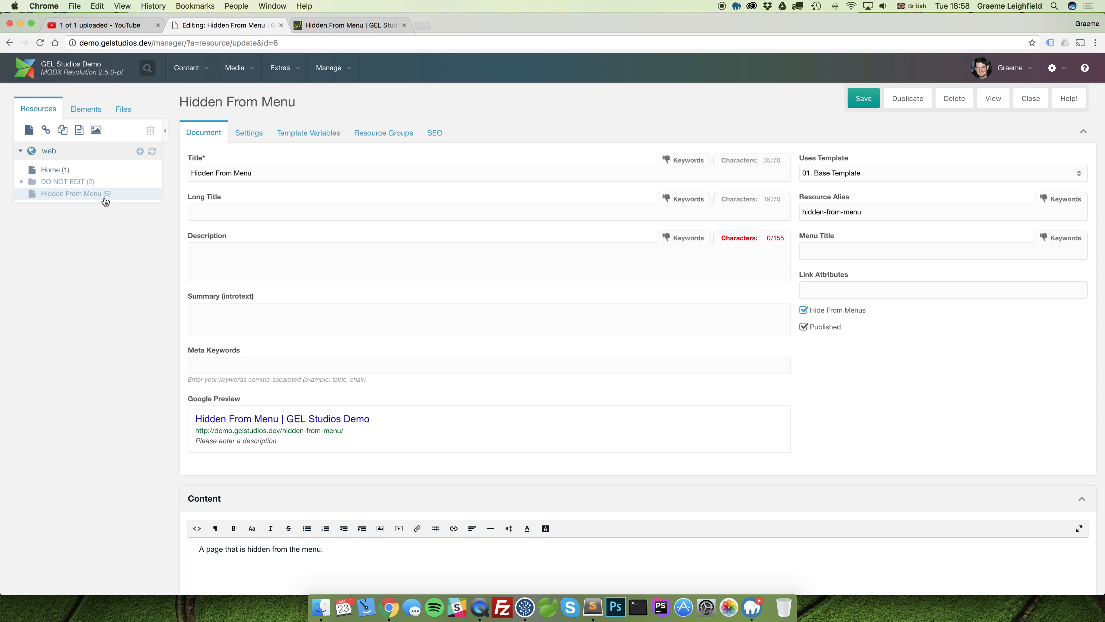
left_click(140, 152)
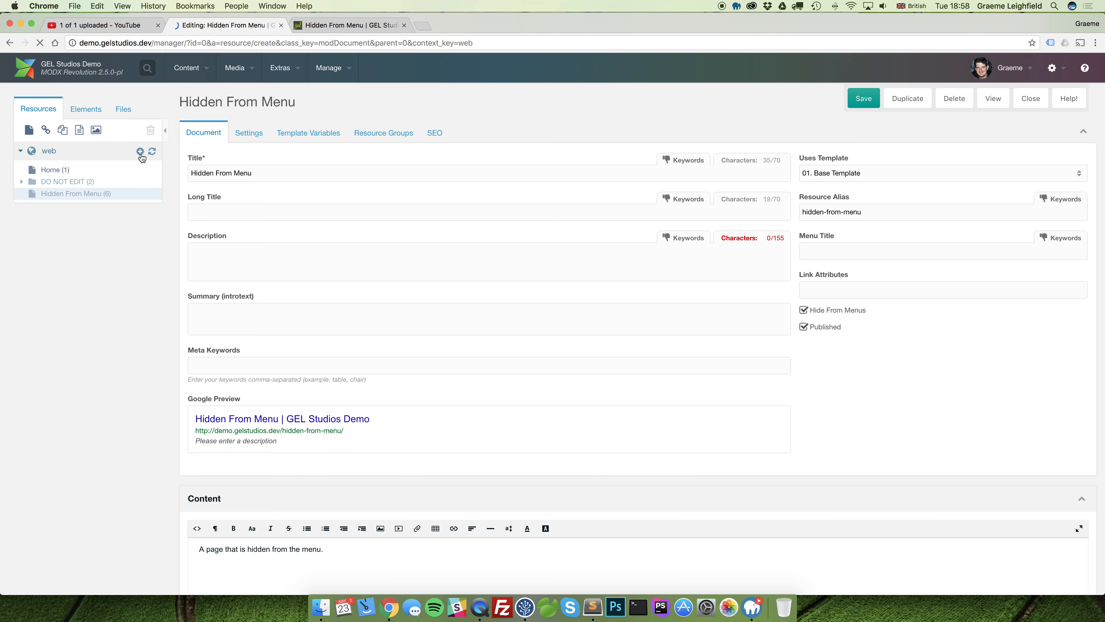
type("Deleted")
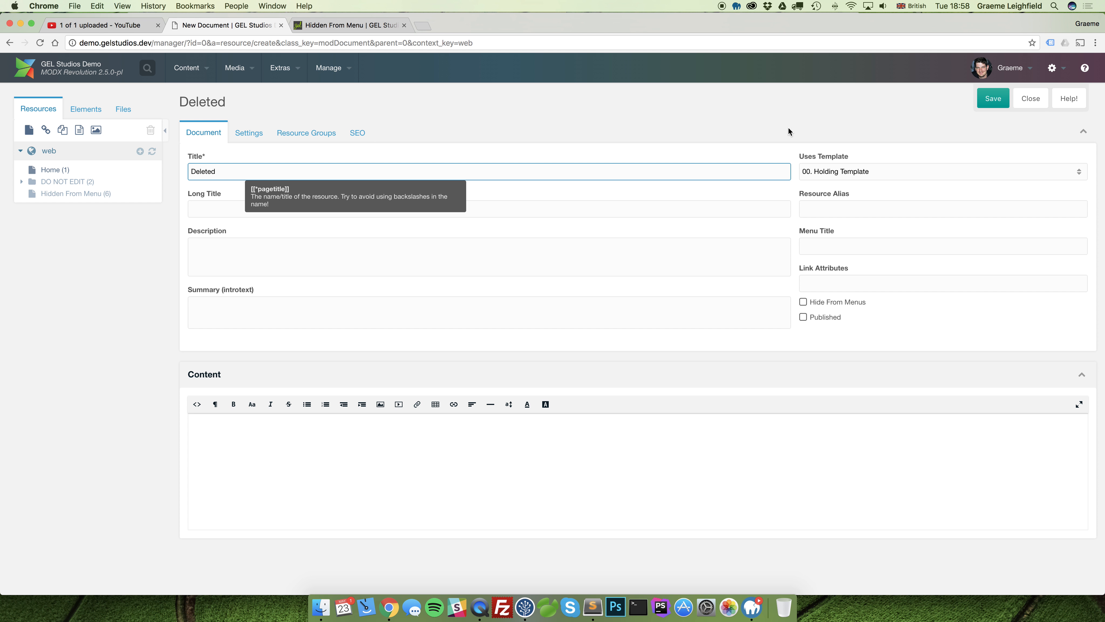
left_click(1074, 172)
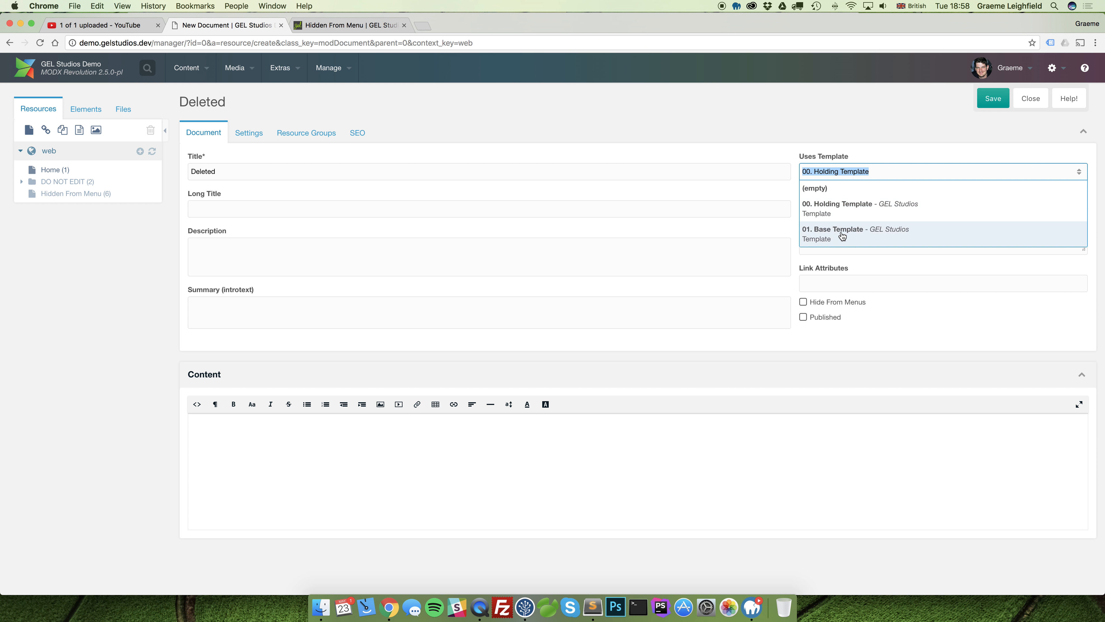
left_click(842, 235)
left_click(526, 365)
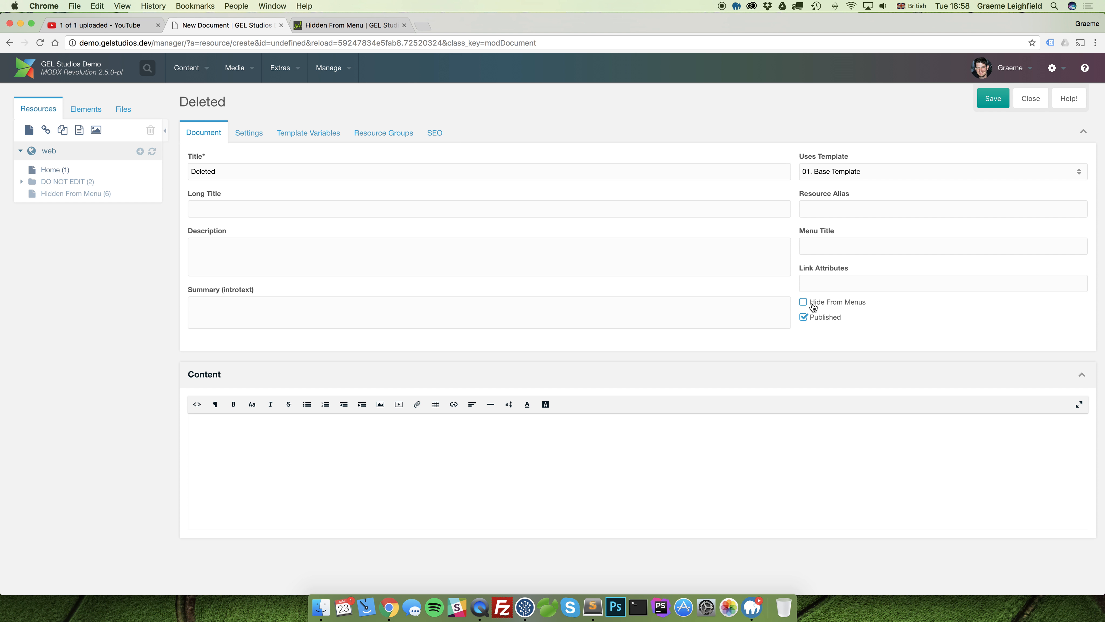
left_click(634, 448)
type("A deleted item")
left_click(993, 98)
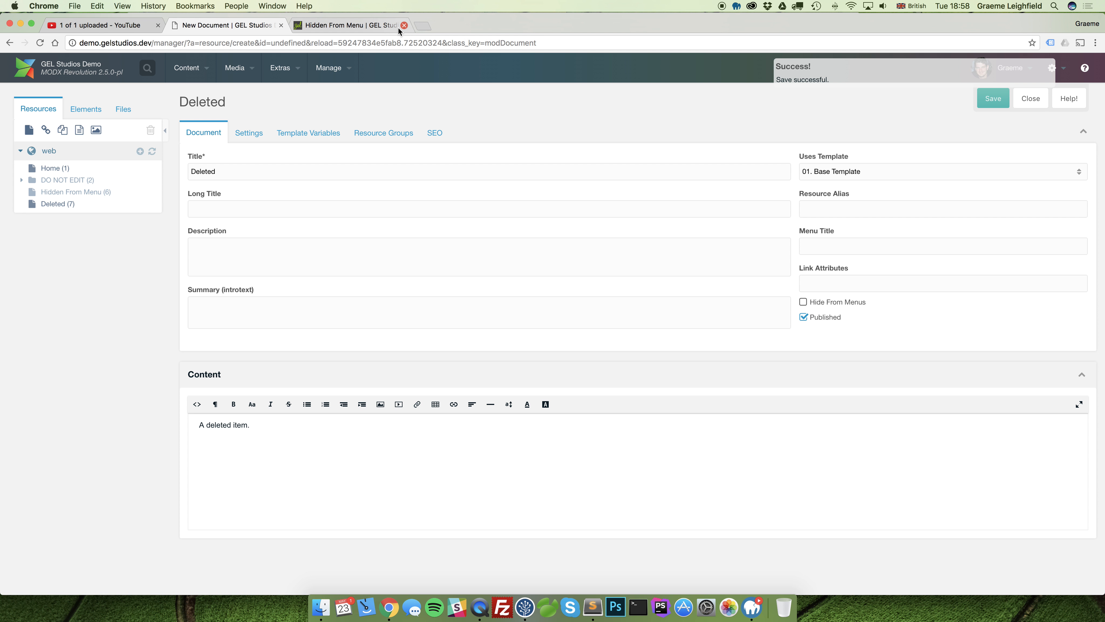
Reload the live site and open the Deleted page from its navigation
left_click(398, 26)
left_click(126, 42)
left_click(40, 43)
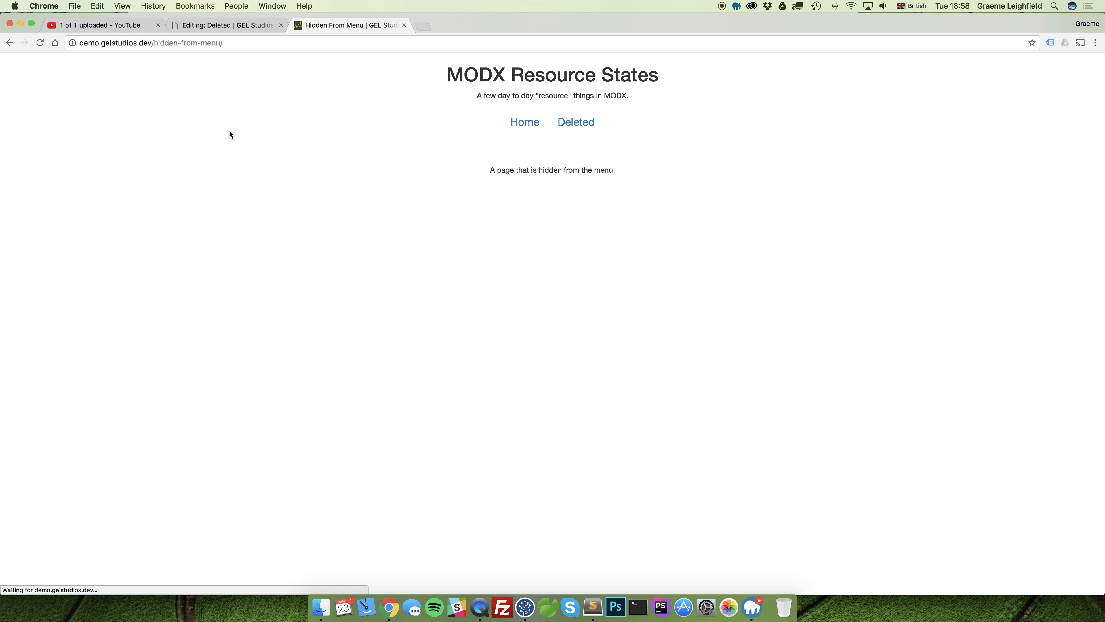
left_click(581, 125)
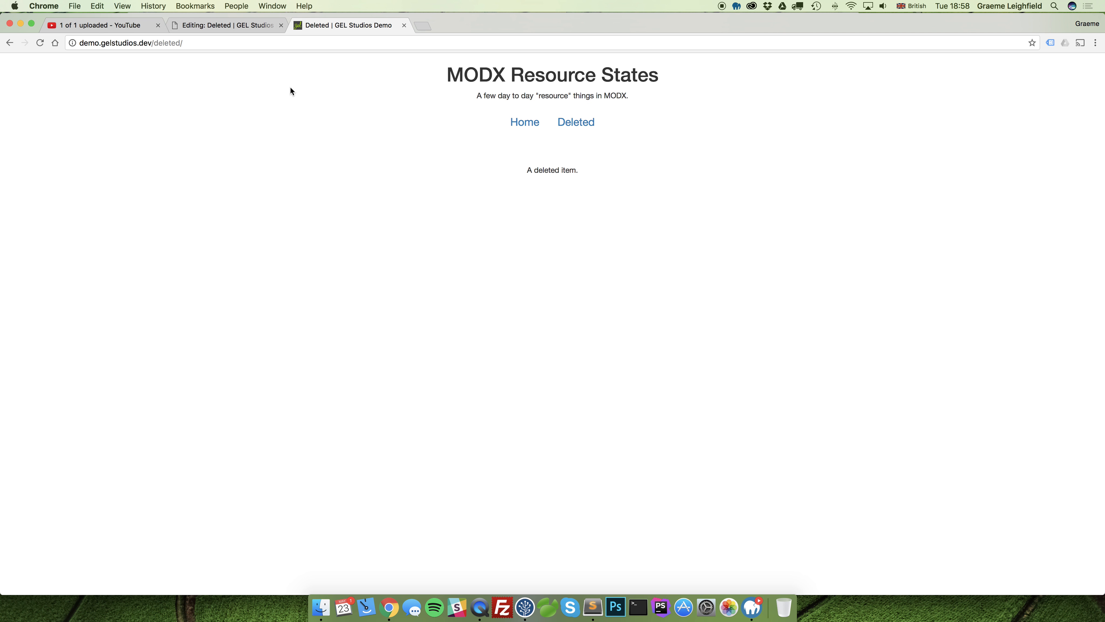
Delete the Deleted resource in the manager and reload its live page to check the navigation
left_click(247, 28)
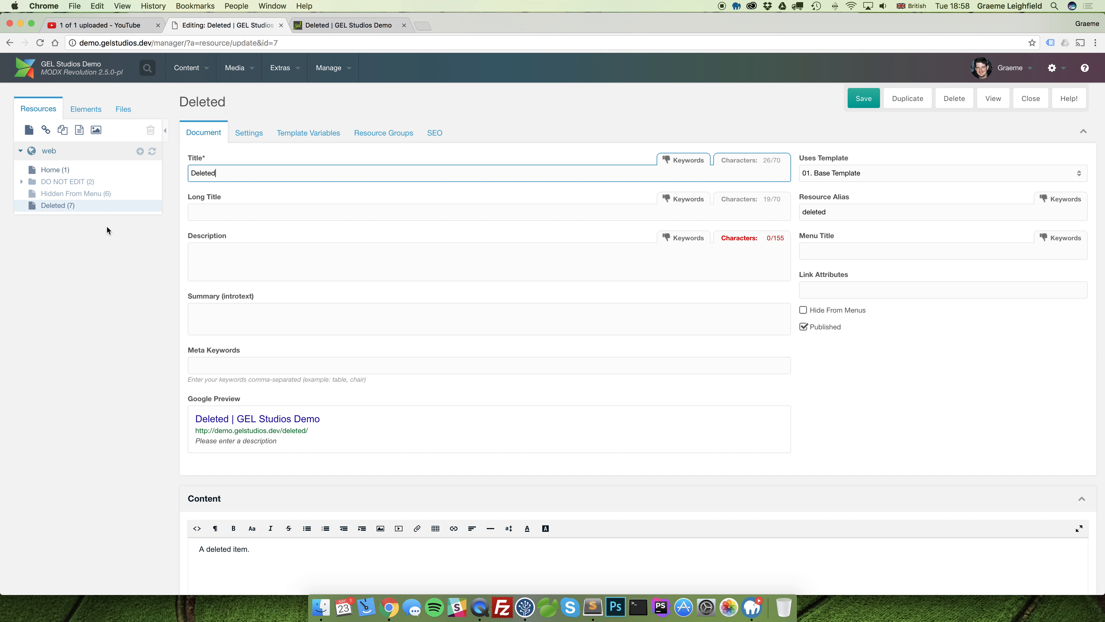
right_click(53, 210)
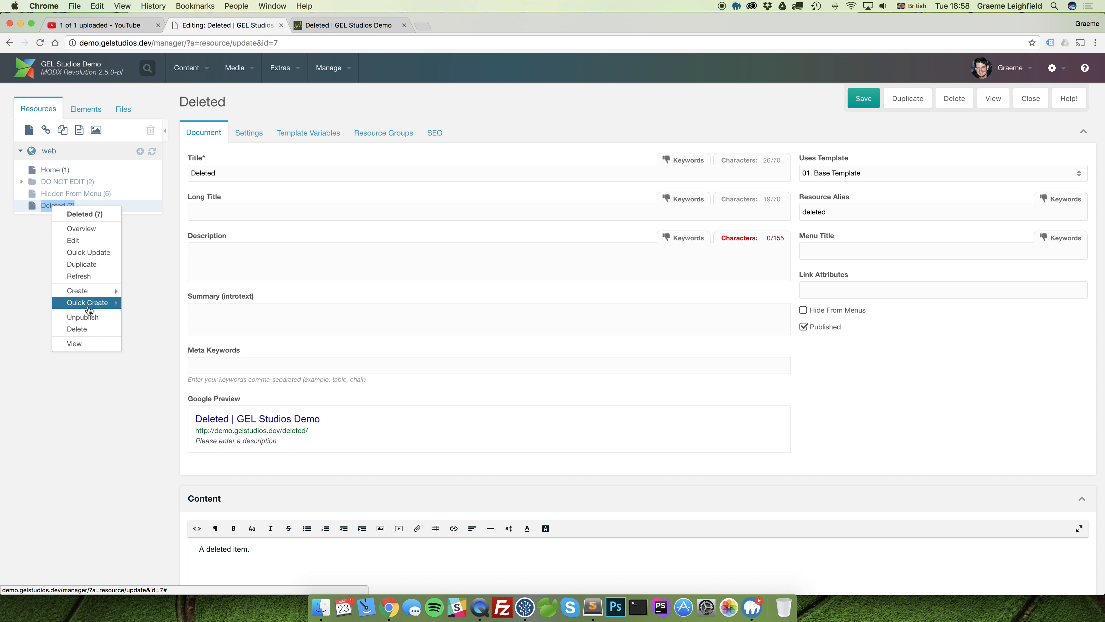
left_click(77, 329)
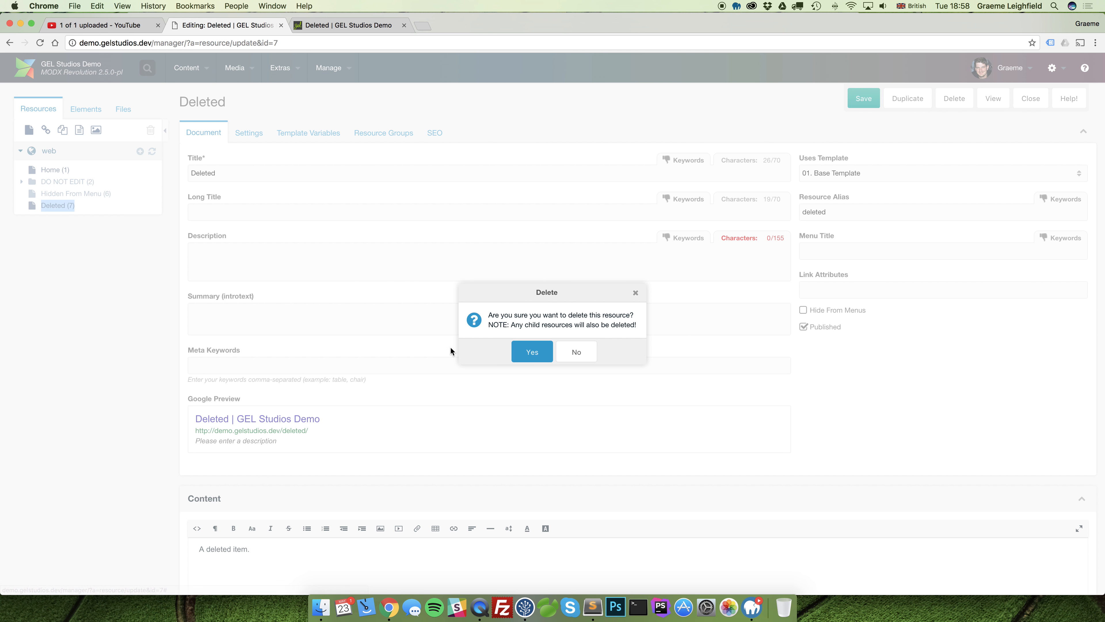
left_click(520, 351)
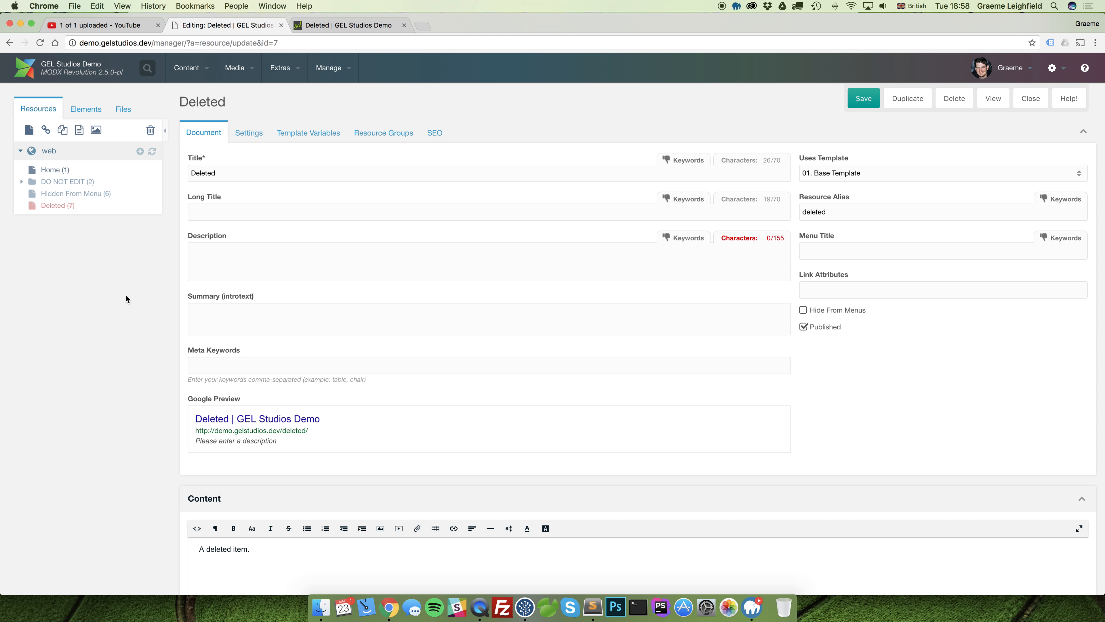
left_click(347, 25)
left_click(40, 43)
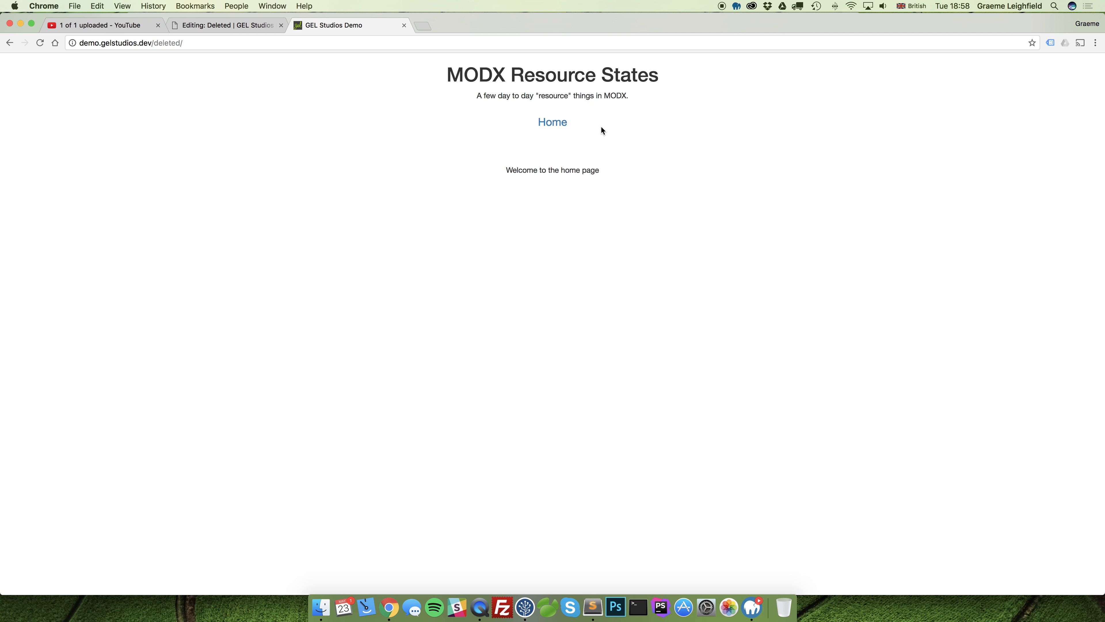
Undelete the Deleted resource in the manager and reload its live page
left_click(217, 26)
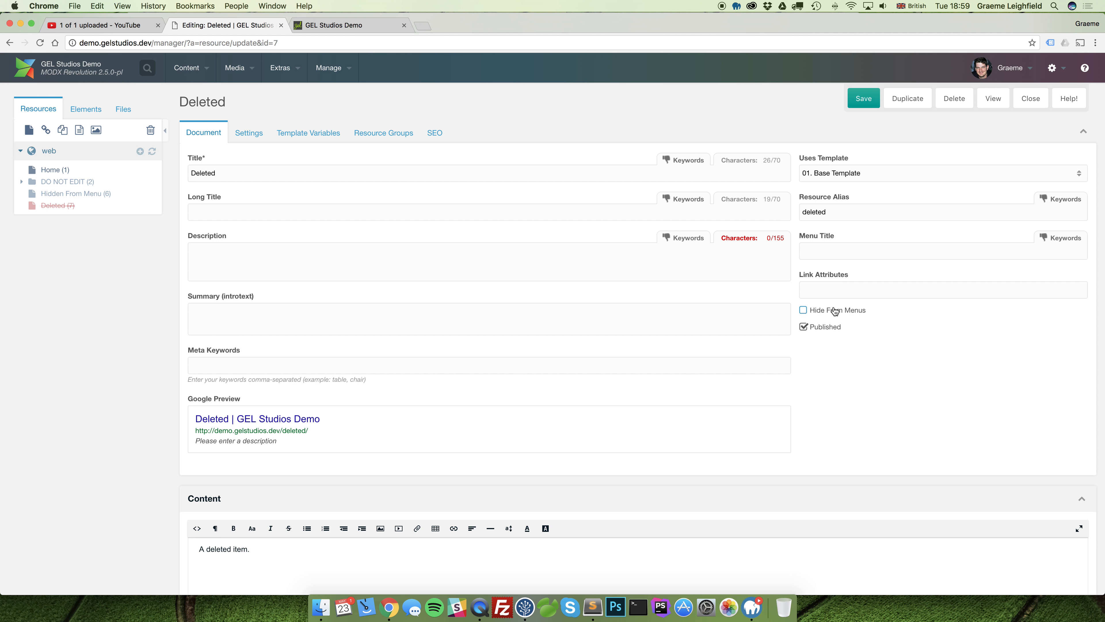
right_click(54, 208)
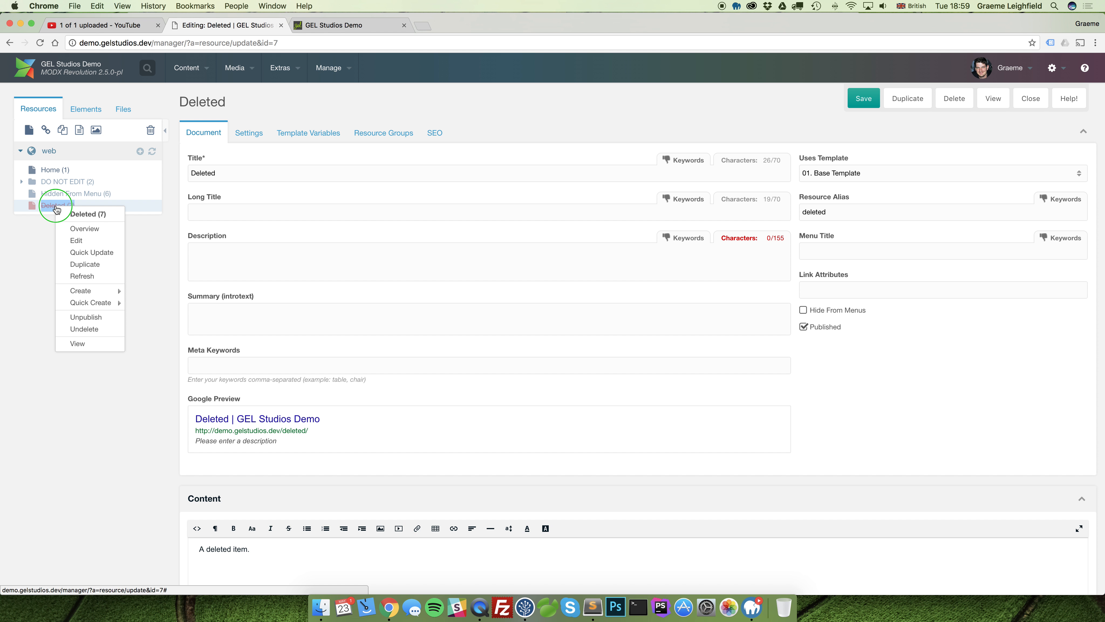
left_click(103, 328)
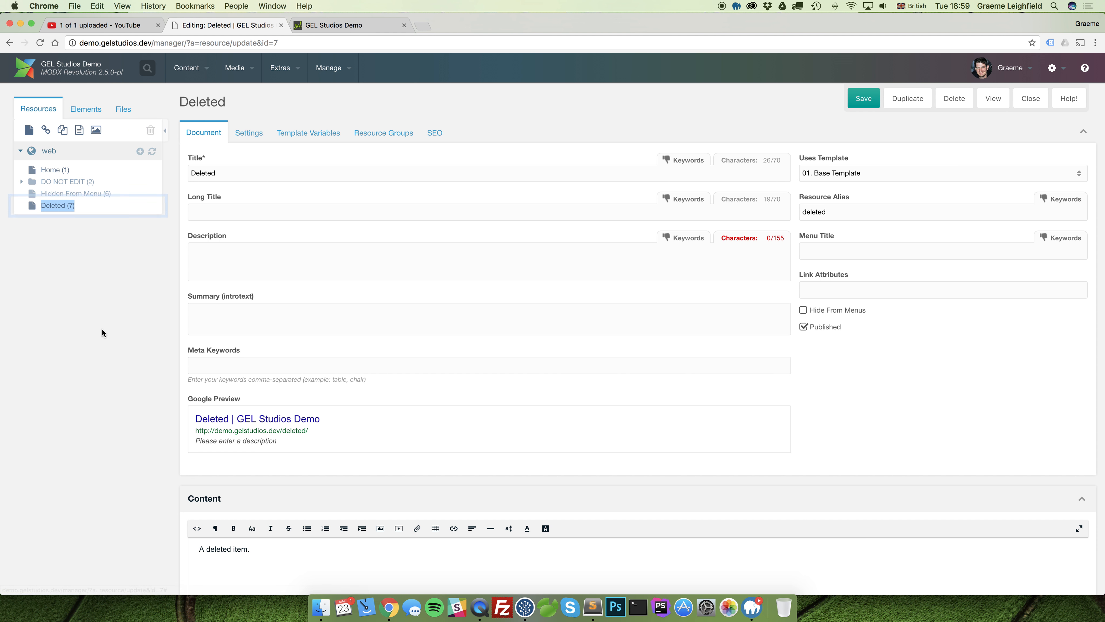
left_click(361, 25)
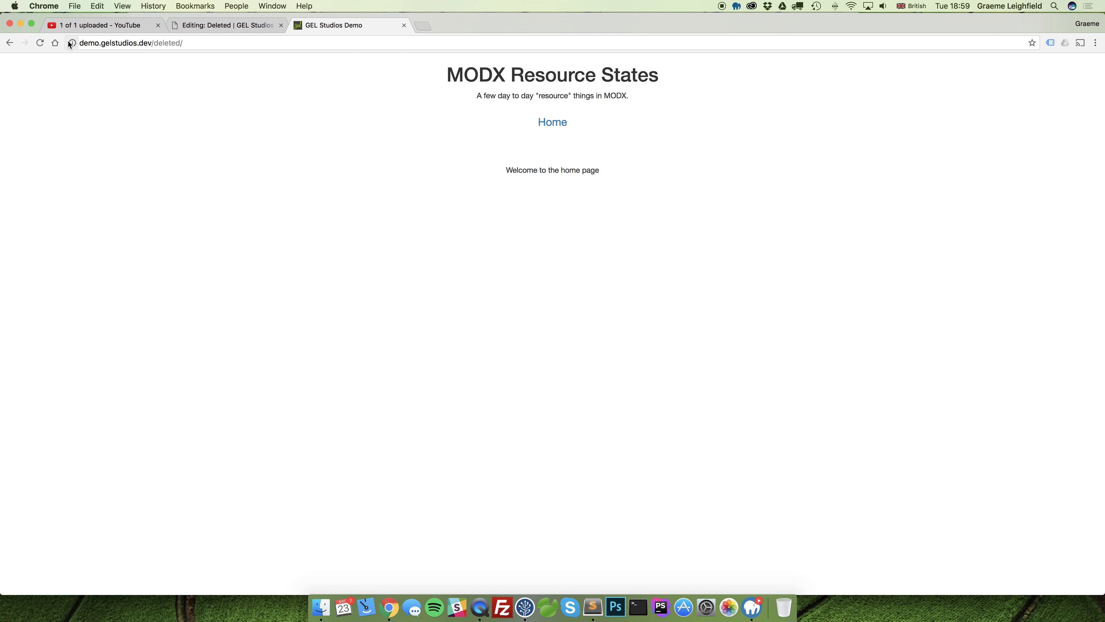
left_click(42, 44)
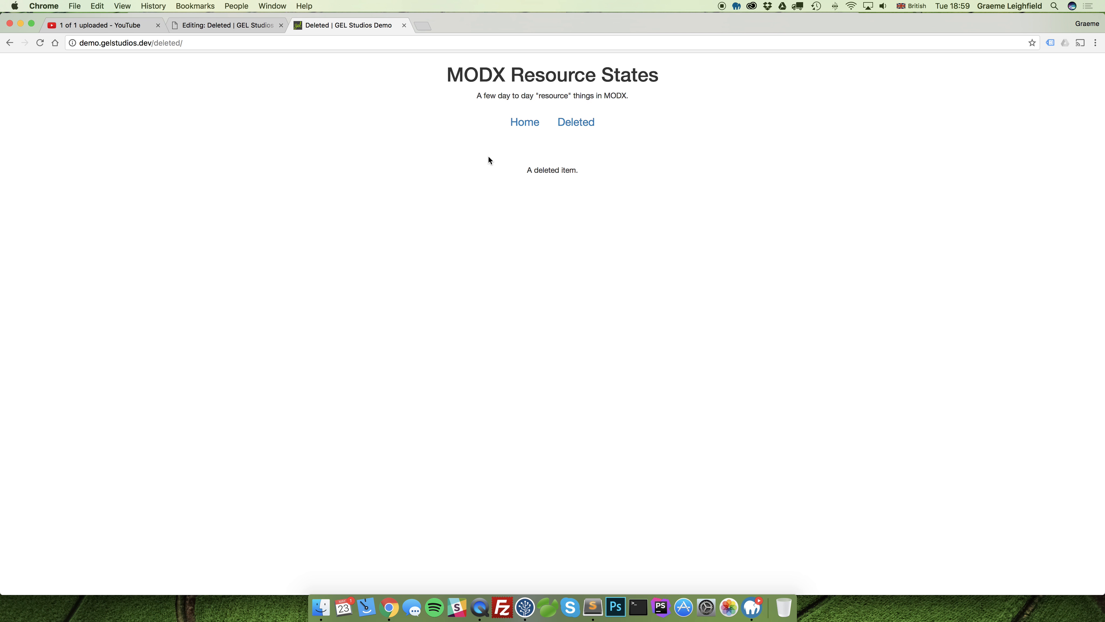
Start a new document in the web context titled "None Published" and switch its template to 01. Base Template
left_click(252, 26)
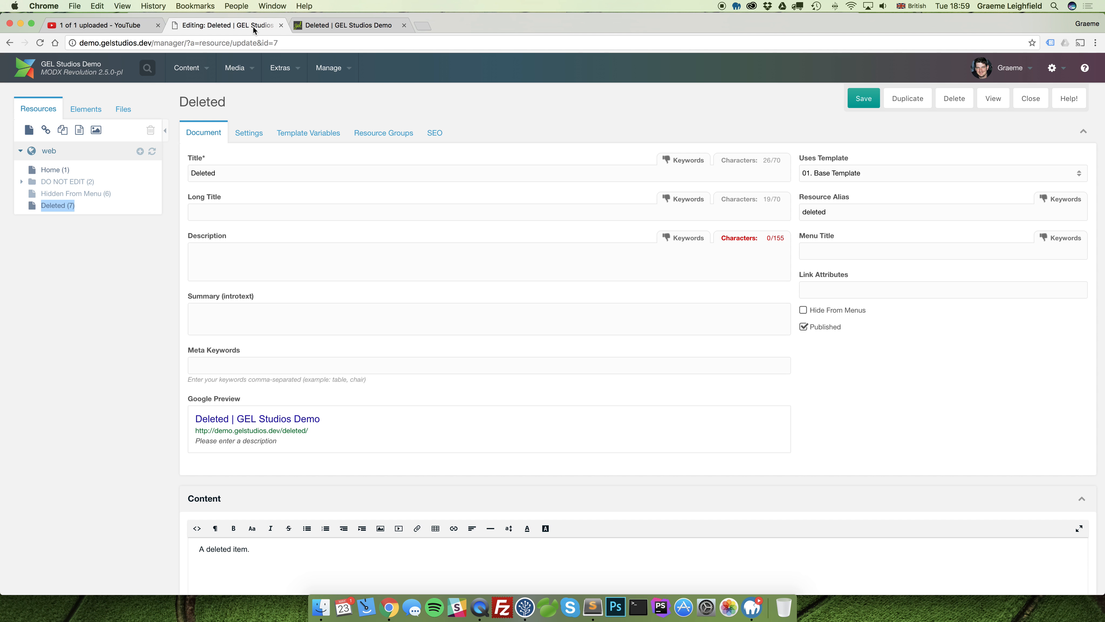
left_click(72, 285)
left_click(141, 152)
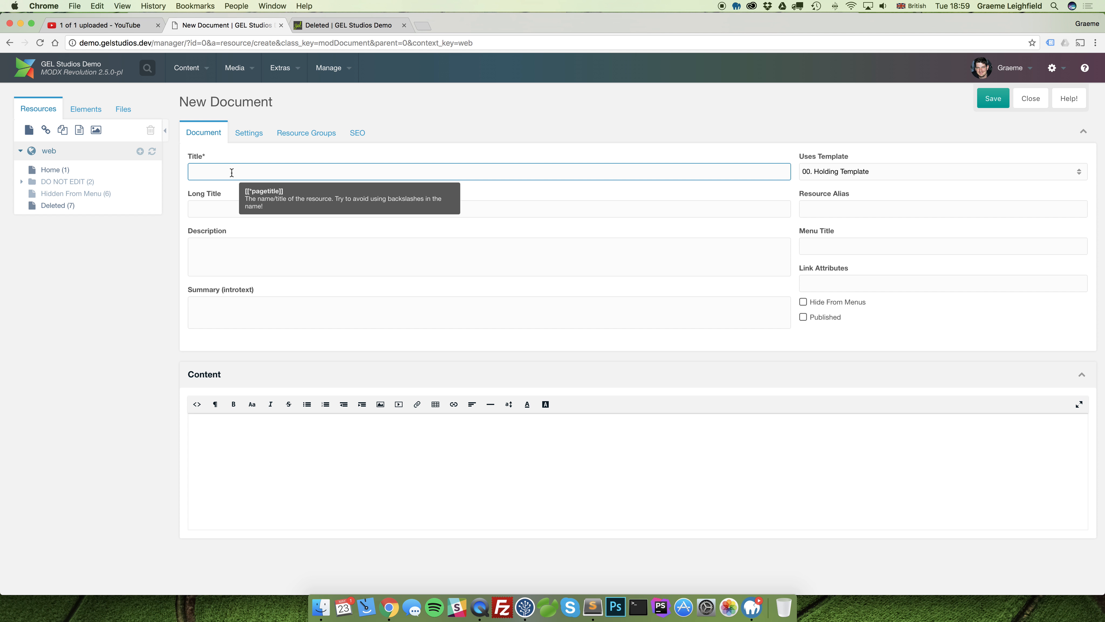
type("None Pul")
key("BackSpace")
type("blished")
left_click(878, 173)
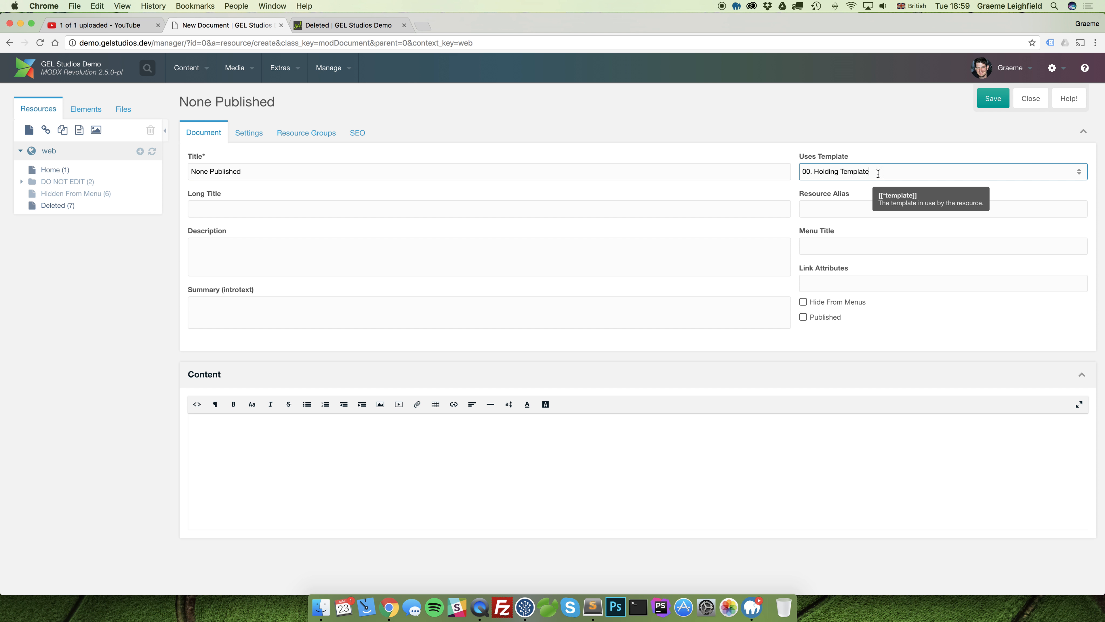
left_click(1079, 171)
left_click(852, 228)
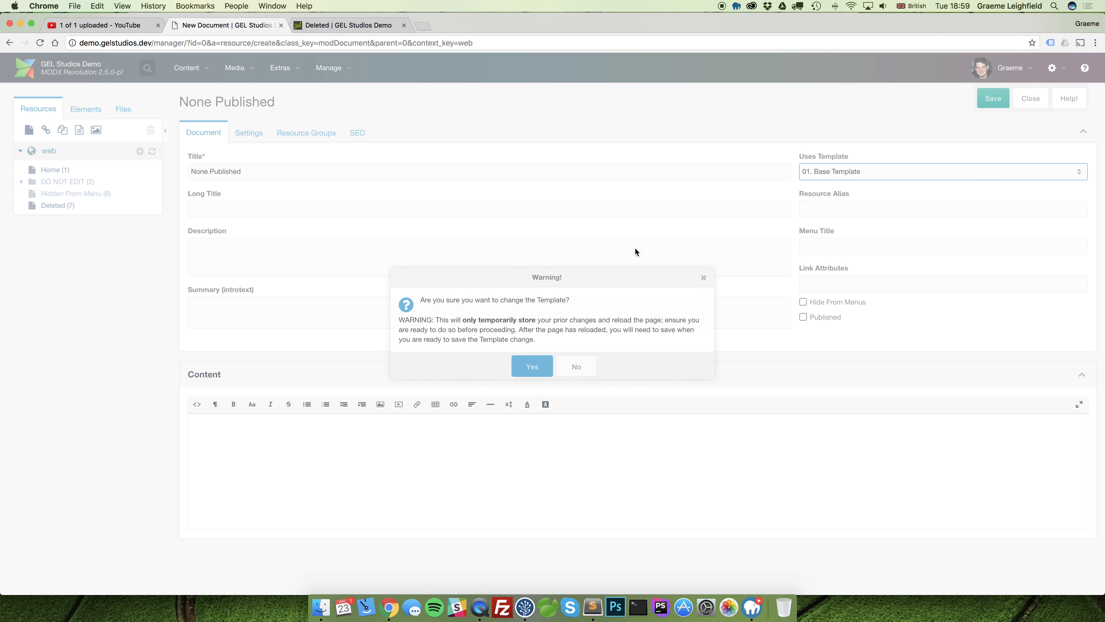
left_click(522, 364)
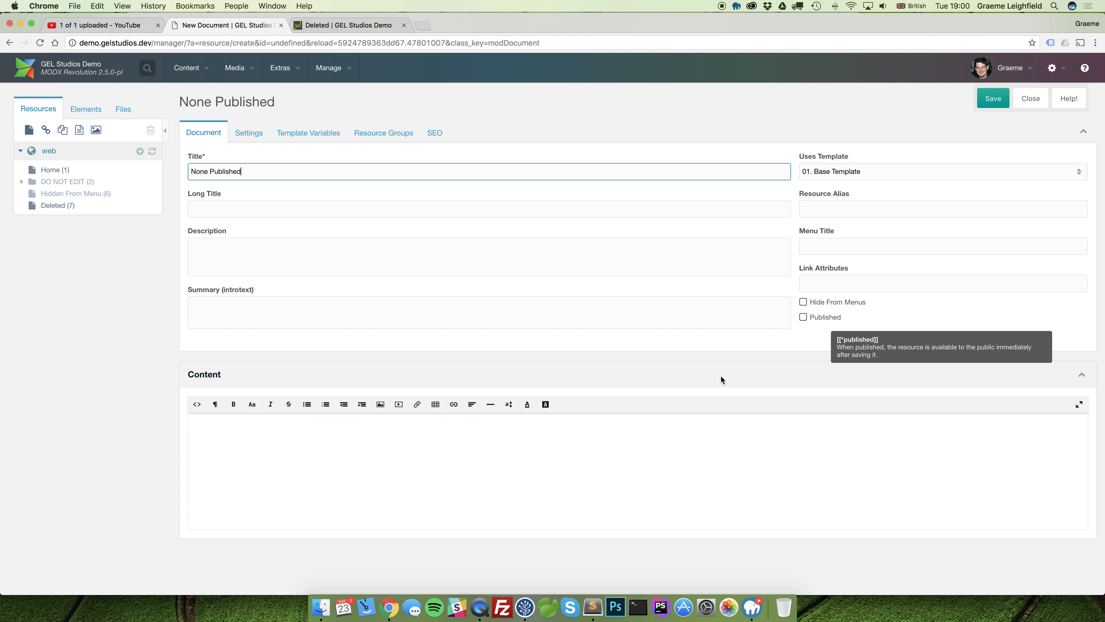
Enter "This page is not yet published." as the document's content and save it without publishing
left_click(633, 435)
type("This page is not yet published.")
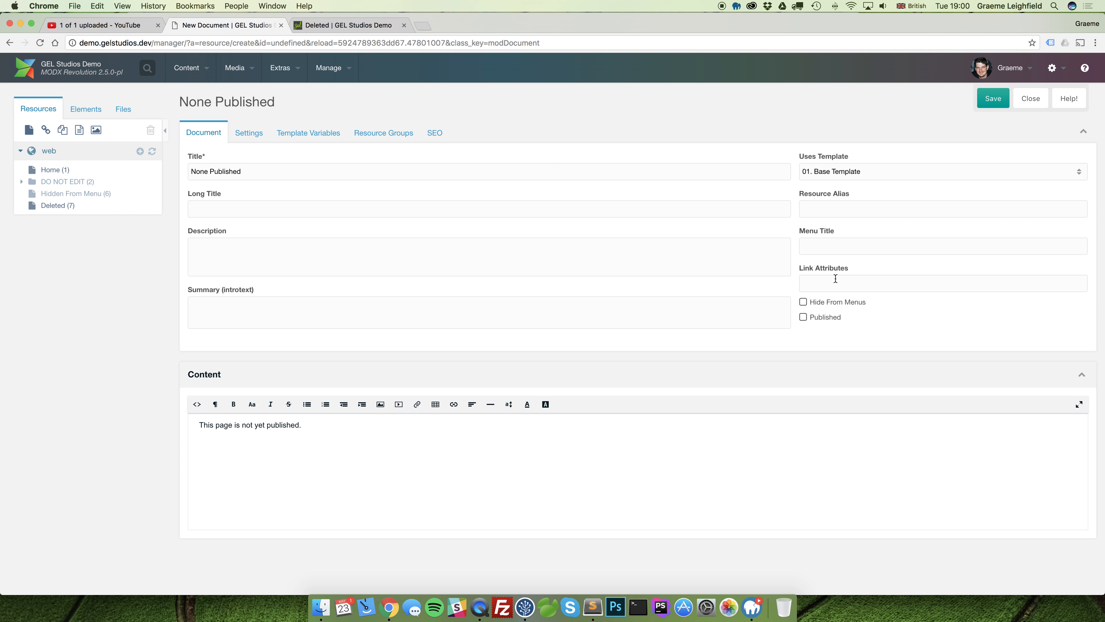
left_click(1000, 100)
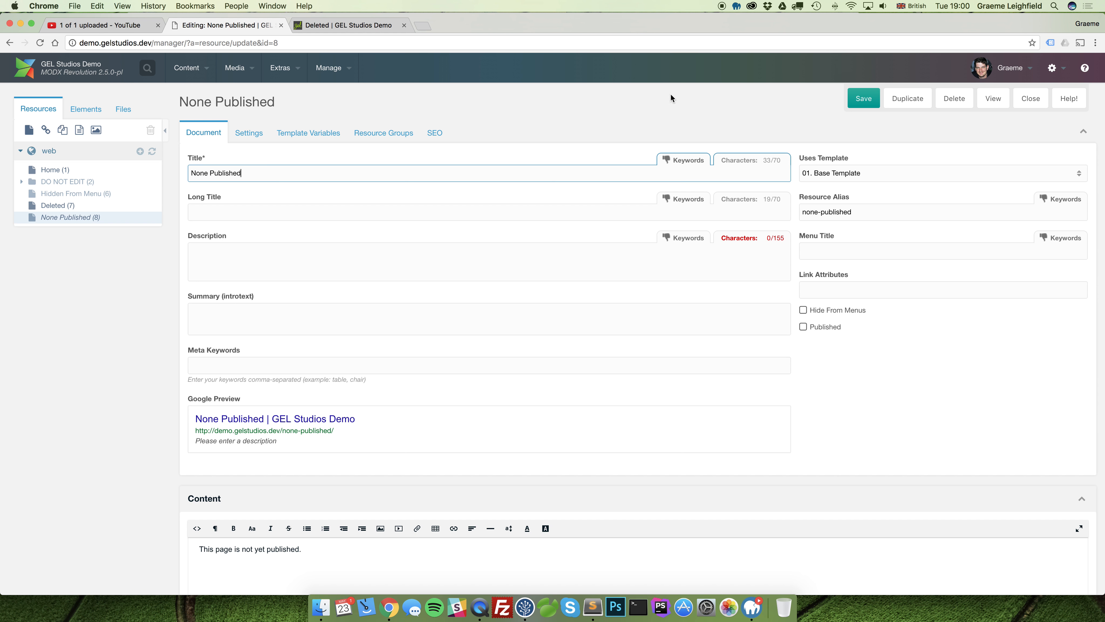
View the None Published page on the live site, then check its copied address in an incognito window and close that window
left_click(992, 101)
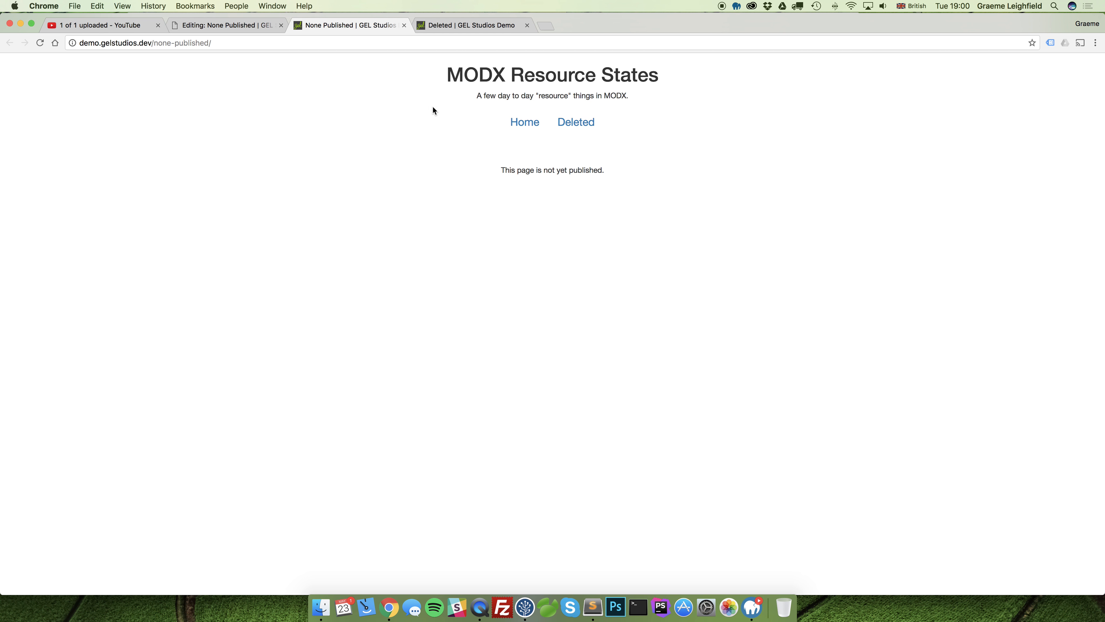
right_click(382, 45)
key("super+c")
left_click(367, 57)
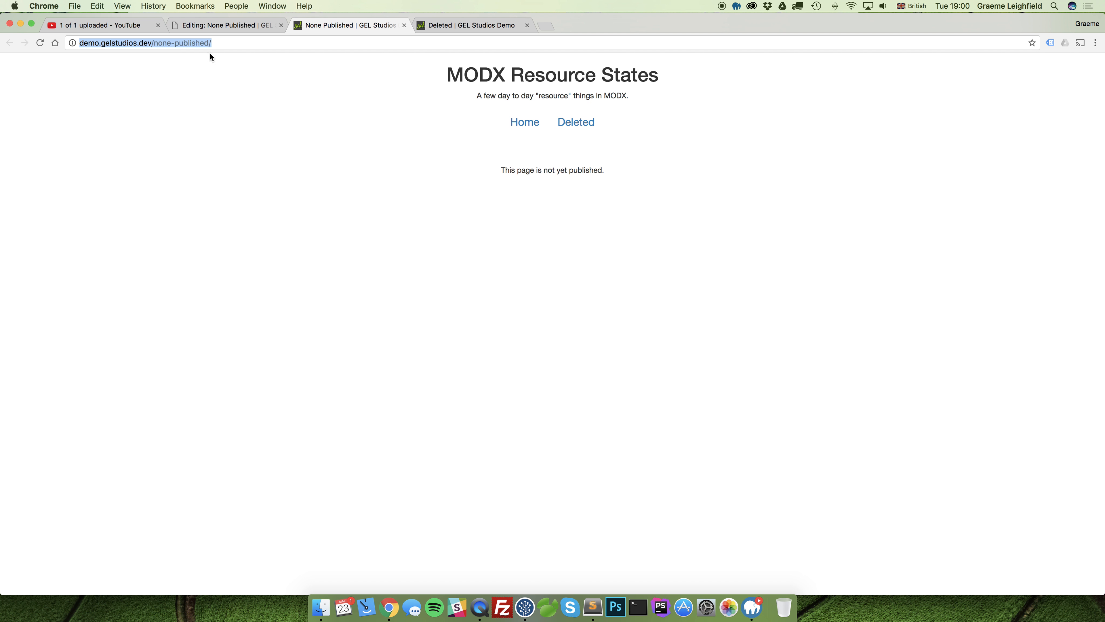
left_click(1093, 44)
left_click(1040, 75)
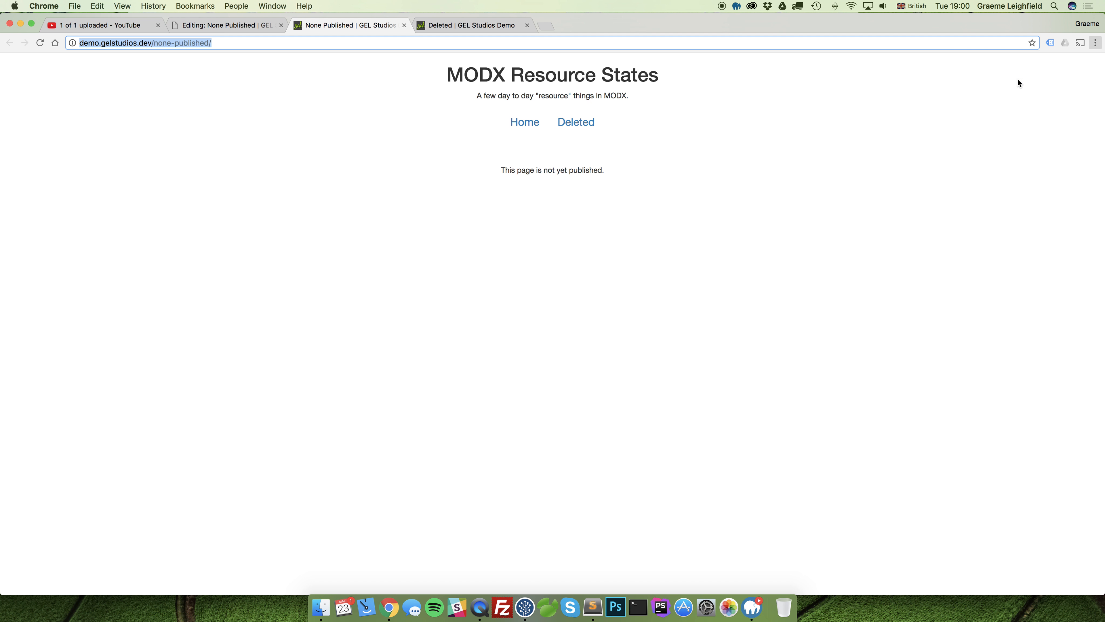
key("super+v")
key("Return")
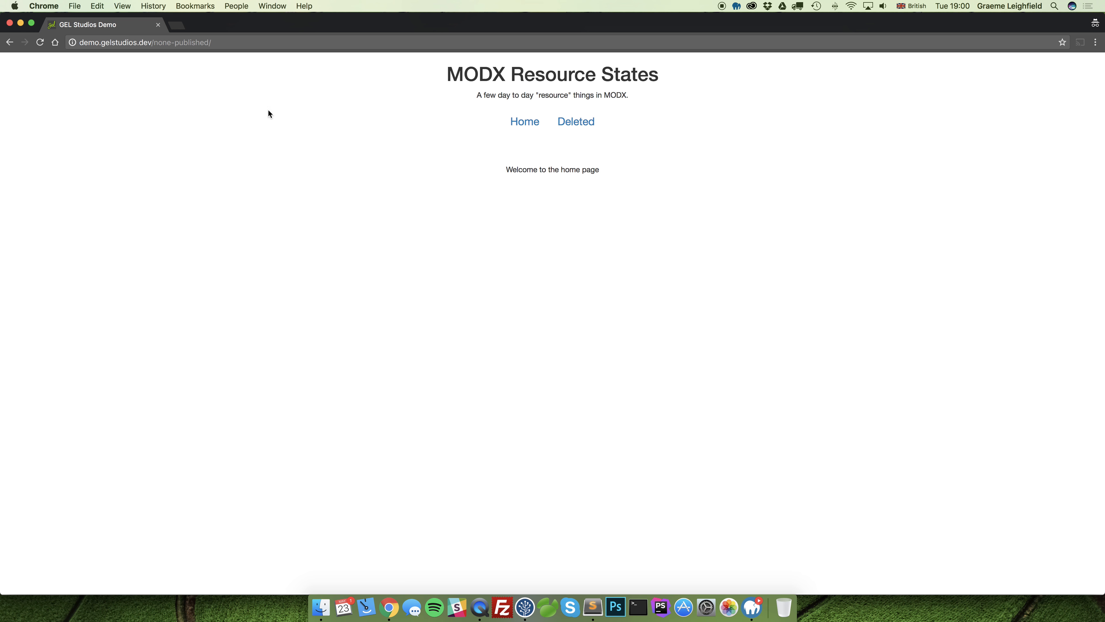
left_click(158, 25)
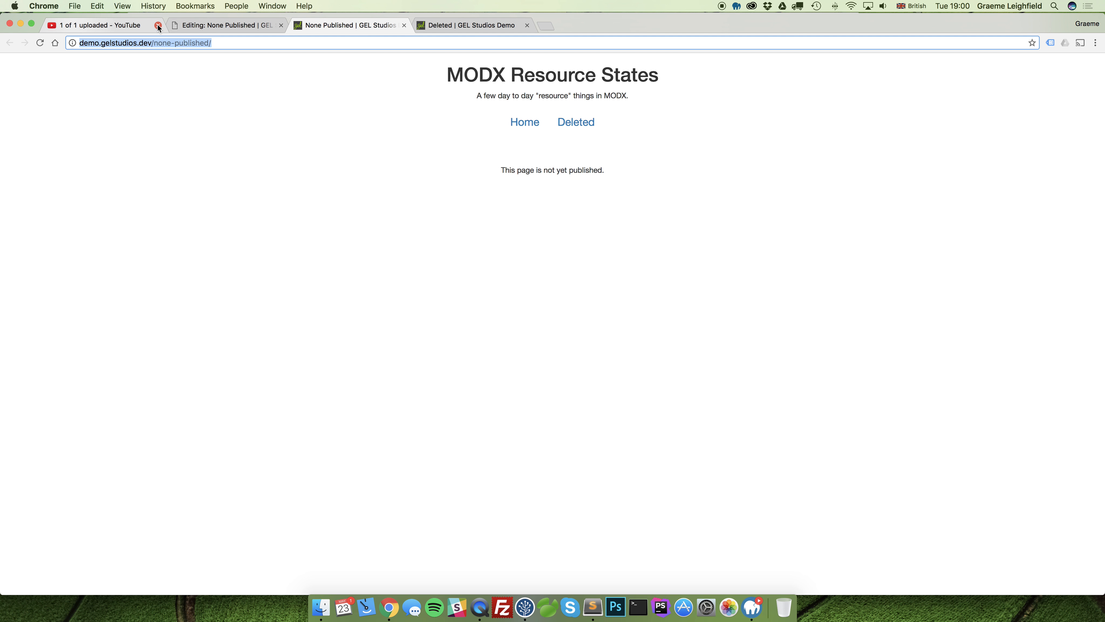
left_click(337, 107)
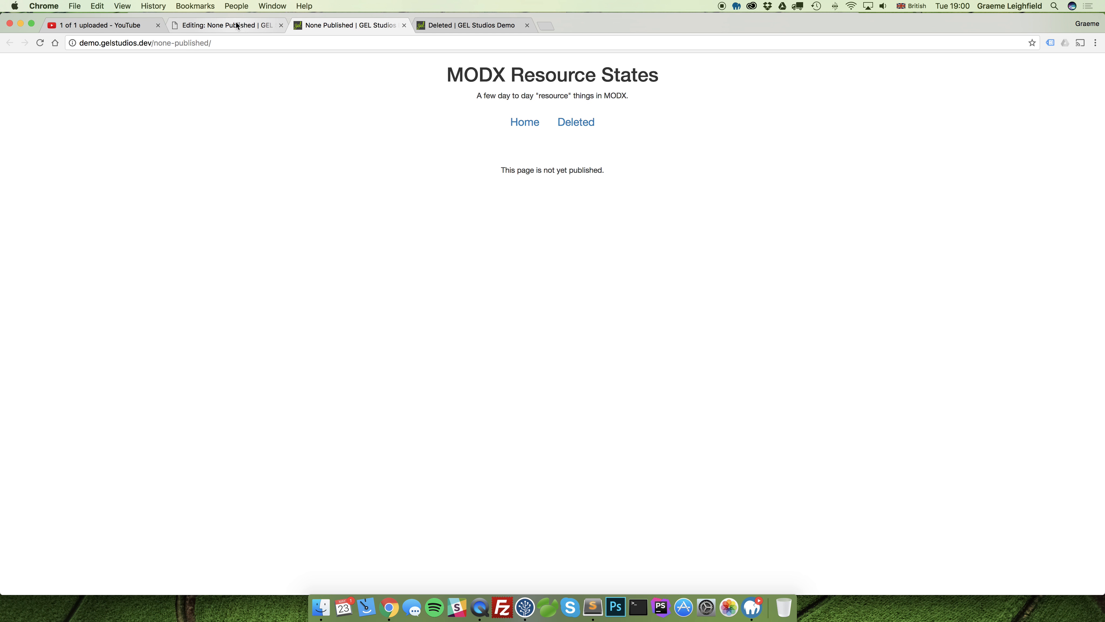
Examine the publishing date settings of the None Published resource, including the Publish Date calendar
left_click(226, 25)
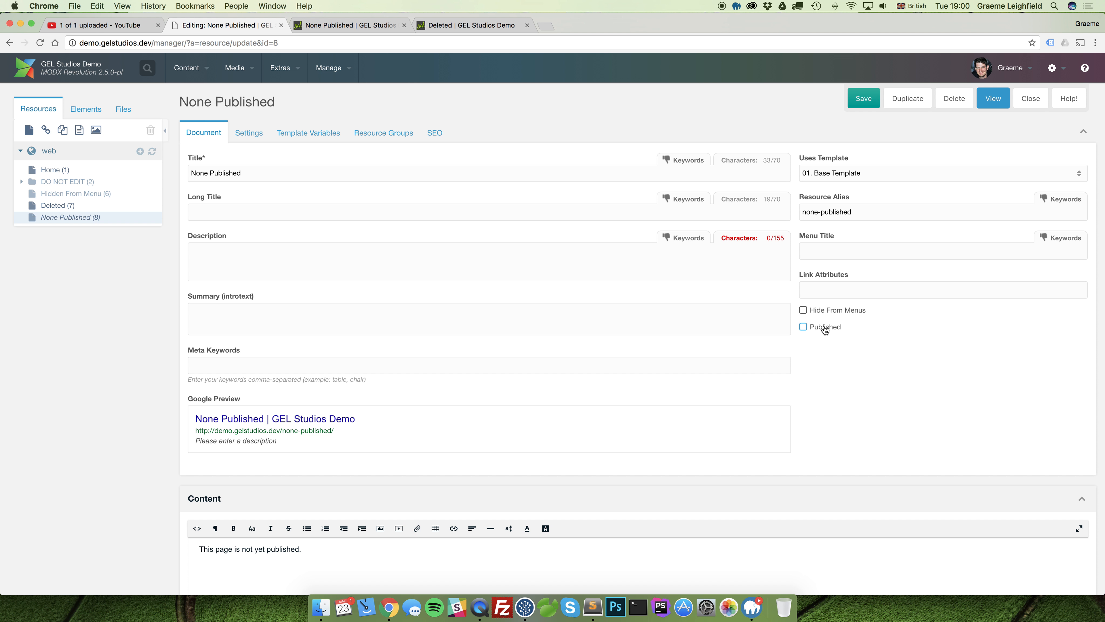
scroll(824, 327, "down", 1)
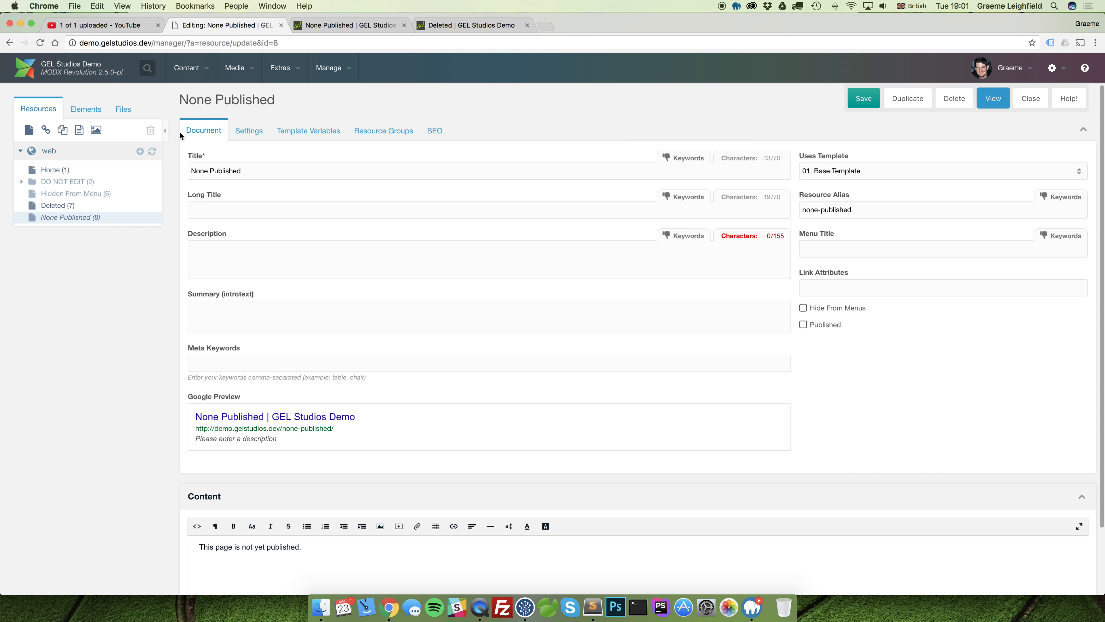
left_click(257, 136)
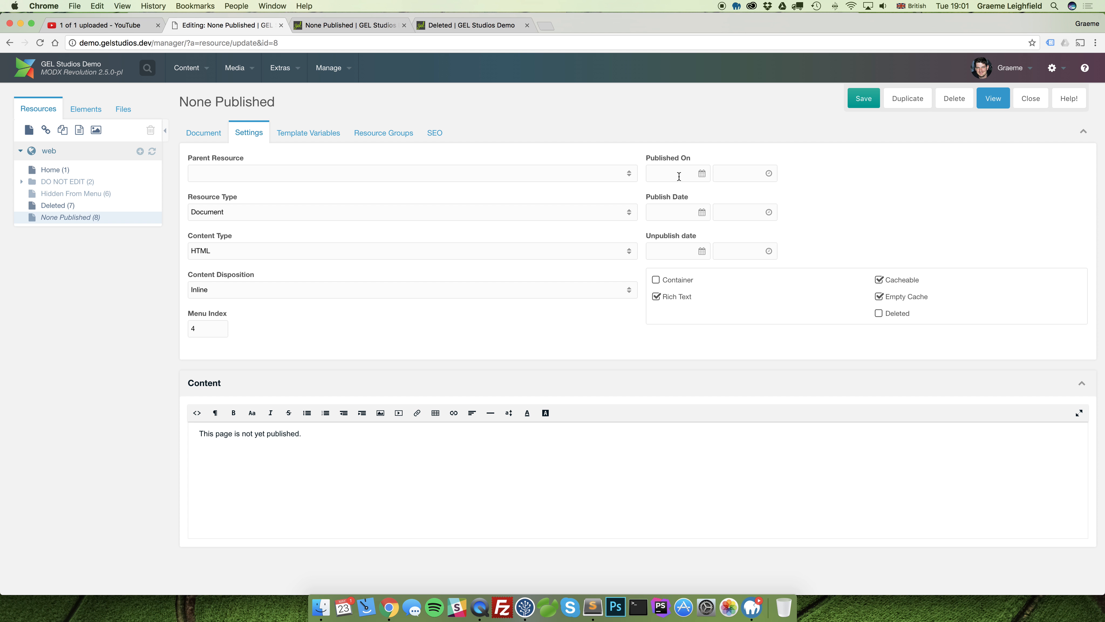
left_click(705, 216)
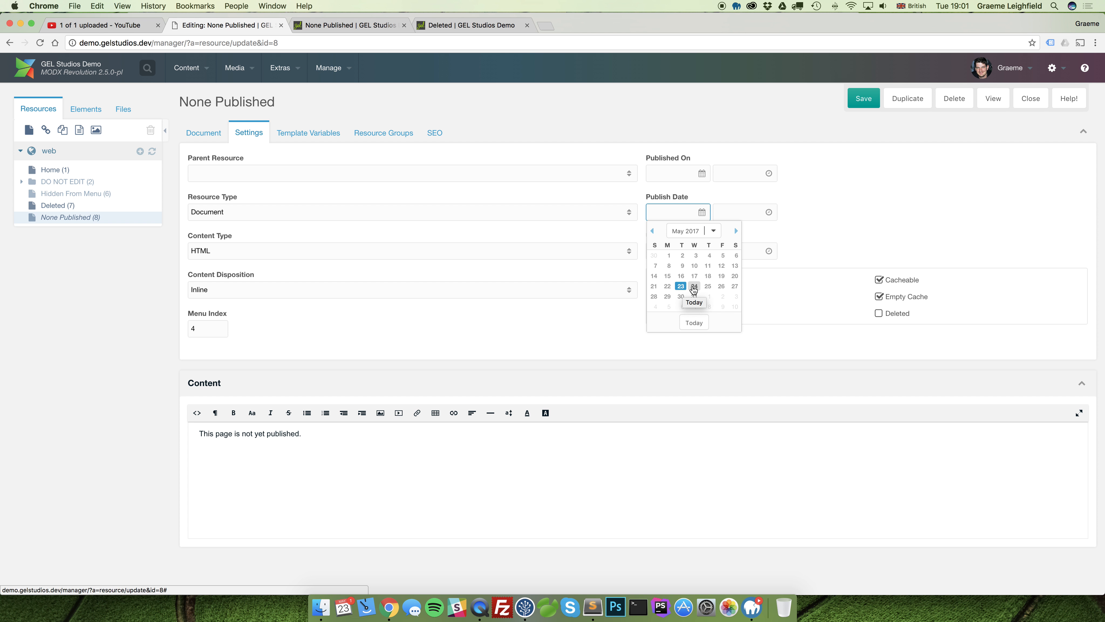
left_click(839, 220)
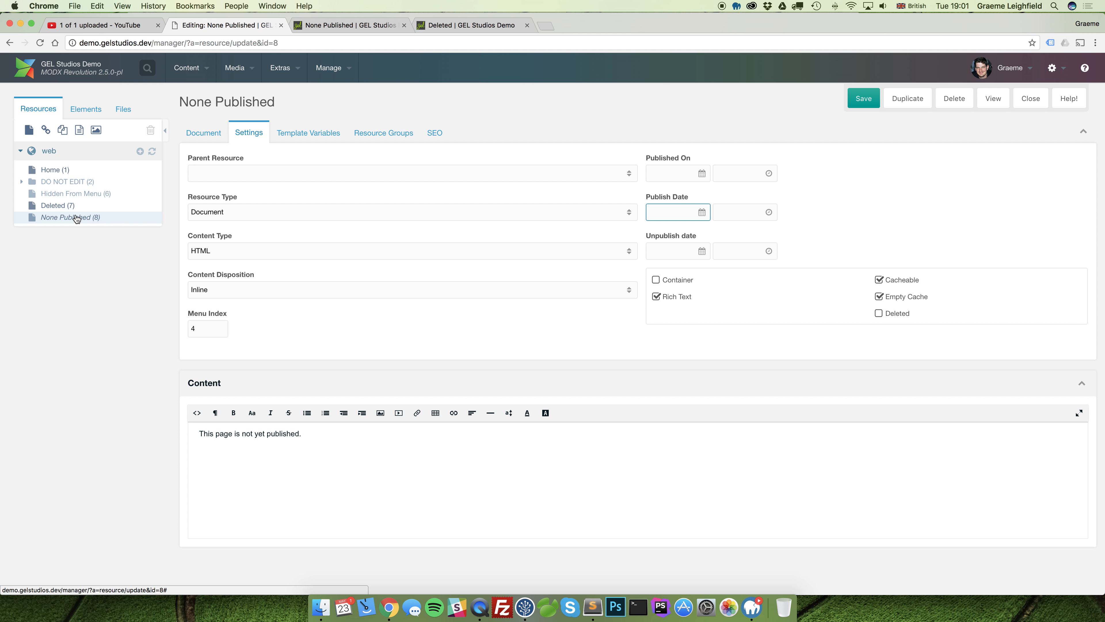
Publish the None Published resource from the resource tree and confirm it
right_click(65, 217)
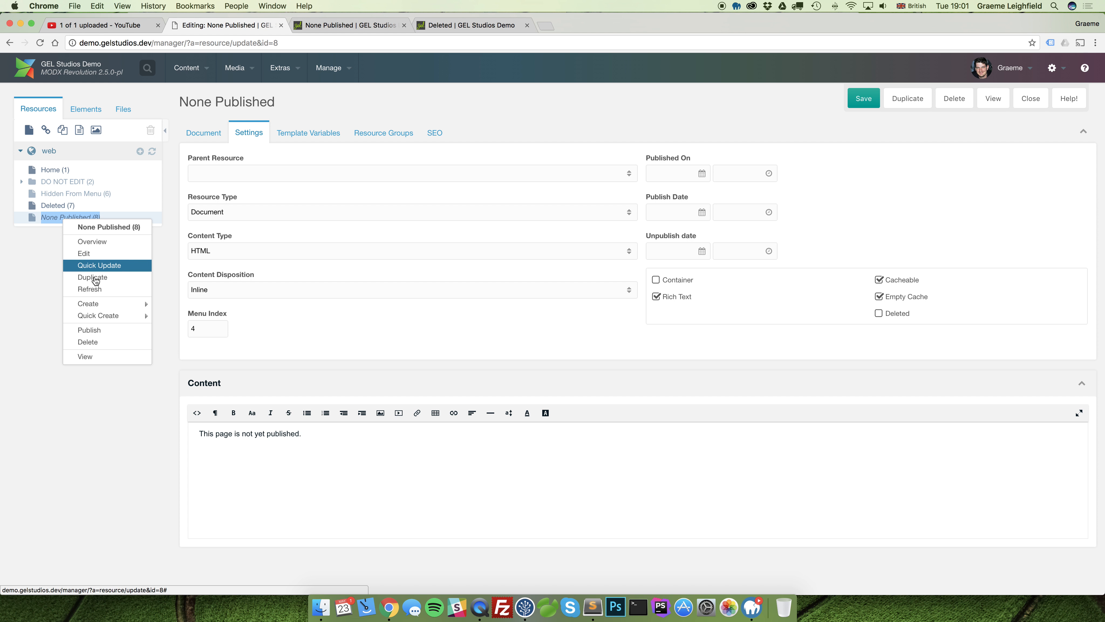
left_click(98, 335)
left_click(540, 365)
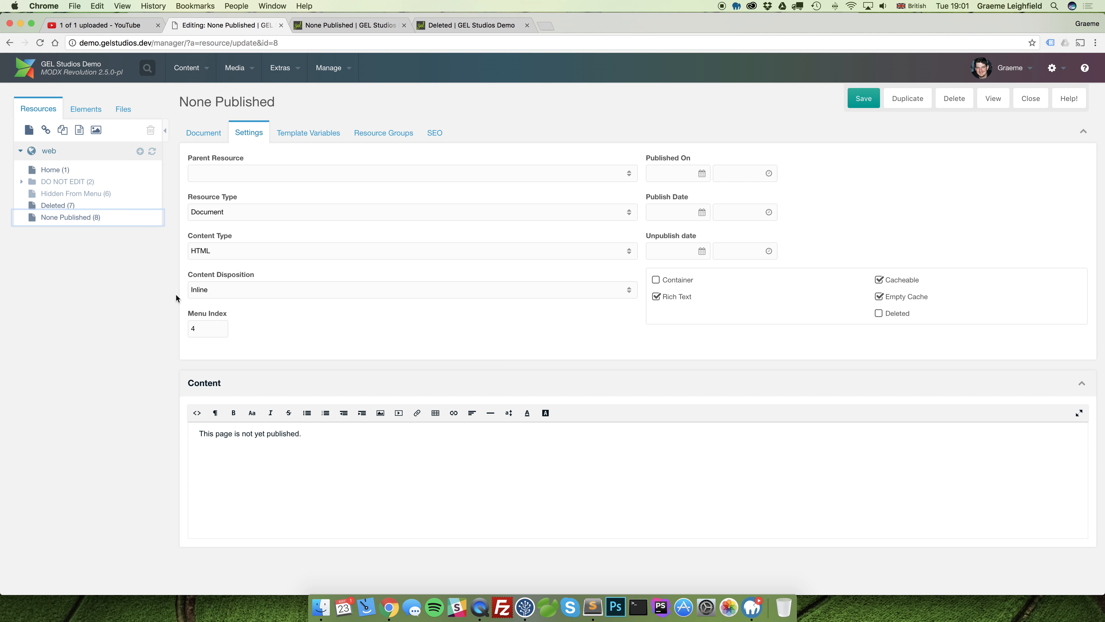
Open the Hidden From Menu resource for editing, turn off Hide From Menus, and save it
right_click(79, 195)
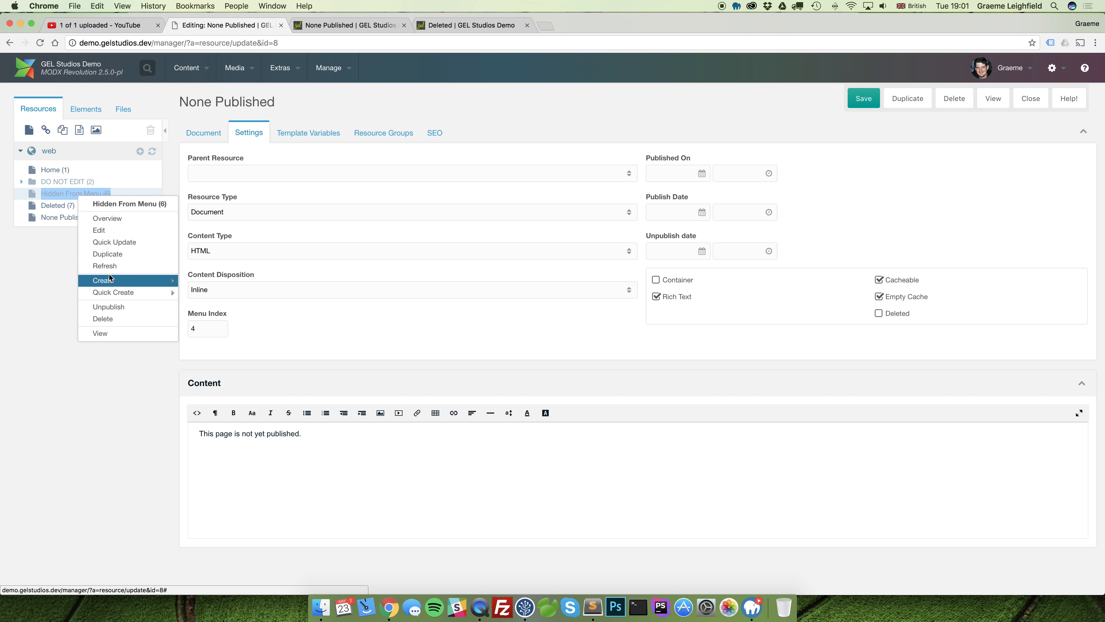
left_click(36, 280)
left_click(58, 184)
left_click(54, 206)
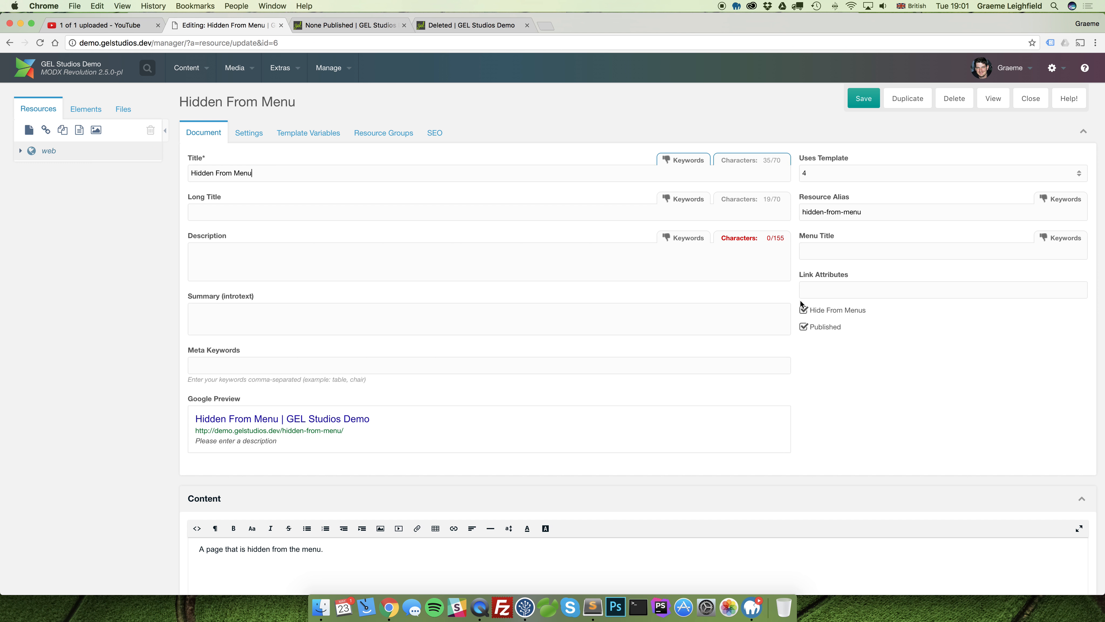
left_click(826, 312)
left_click(864, 98)
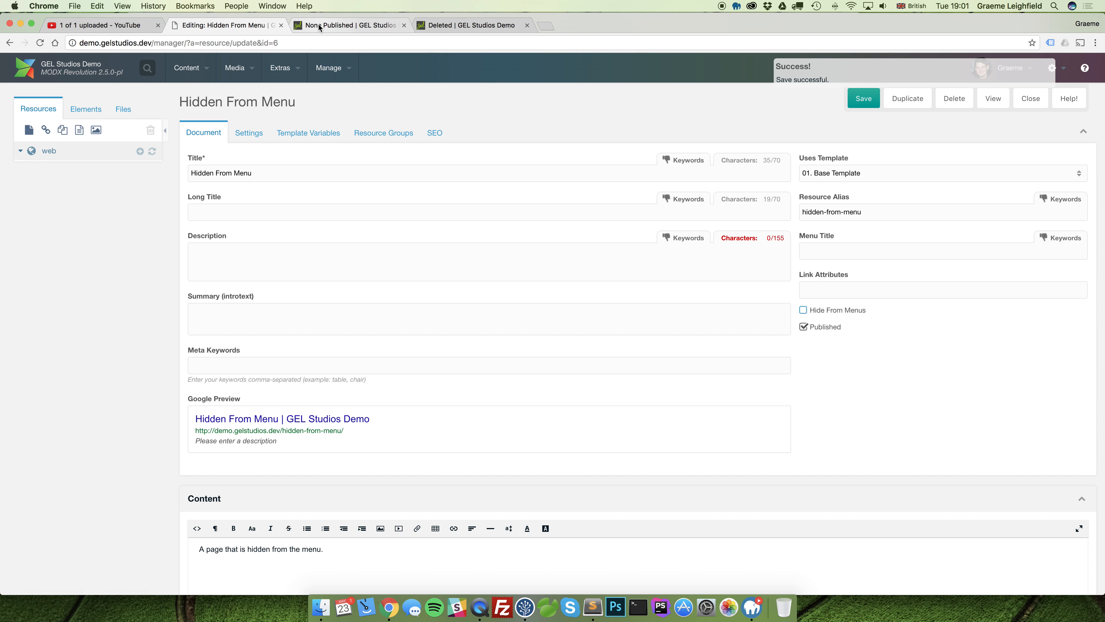
Reorder the resource tree with Hidden From Menu first and Home last, comparing the live site's menu before and after
left_click(322, 25)
left_click(525, 122)
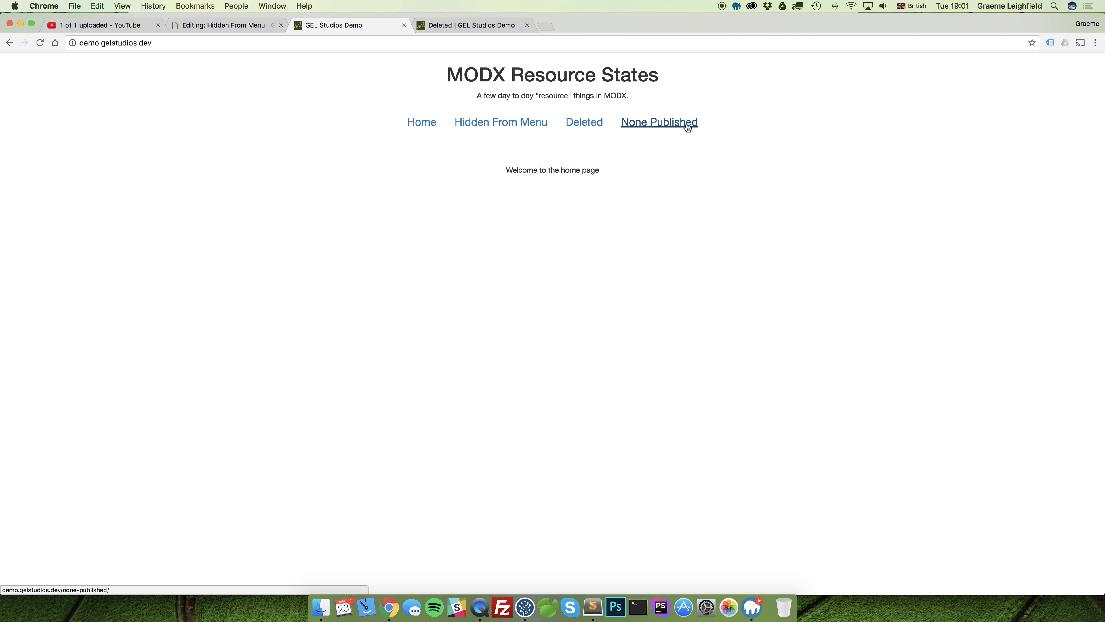
left_click(241, 27)
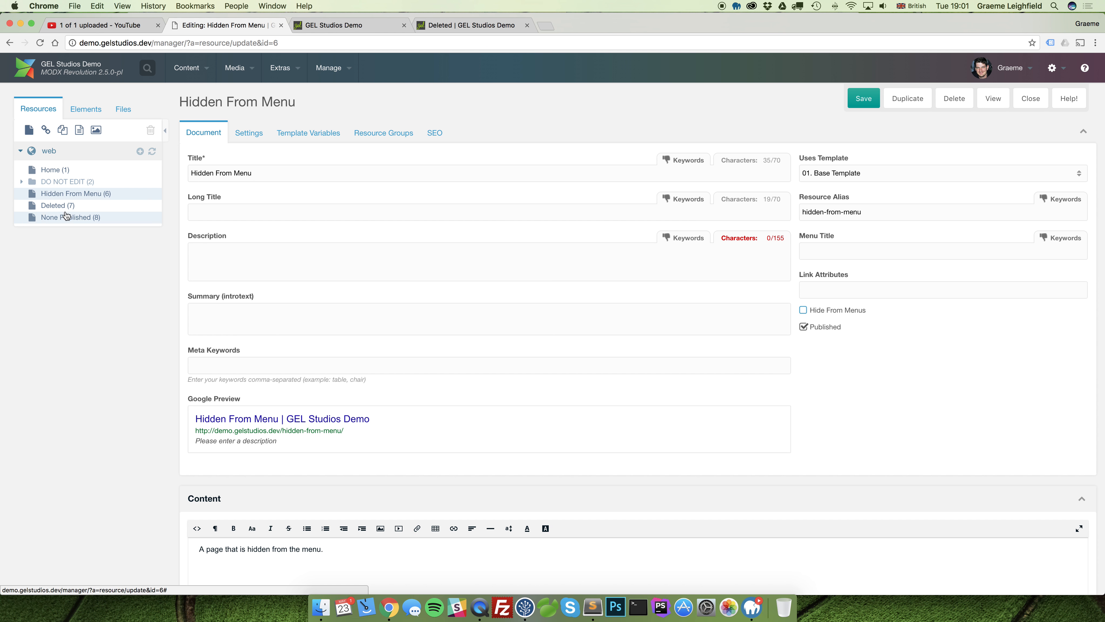
left_click_drag(57, 194, 65, 227)
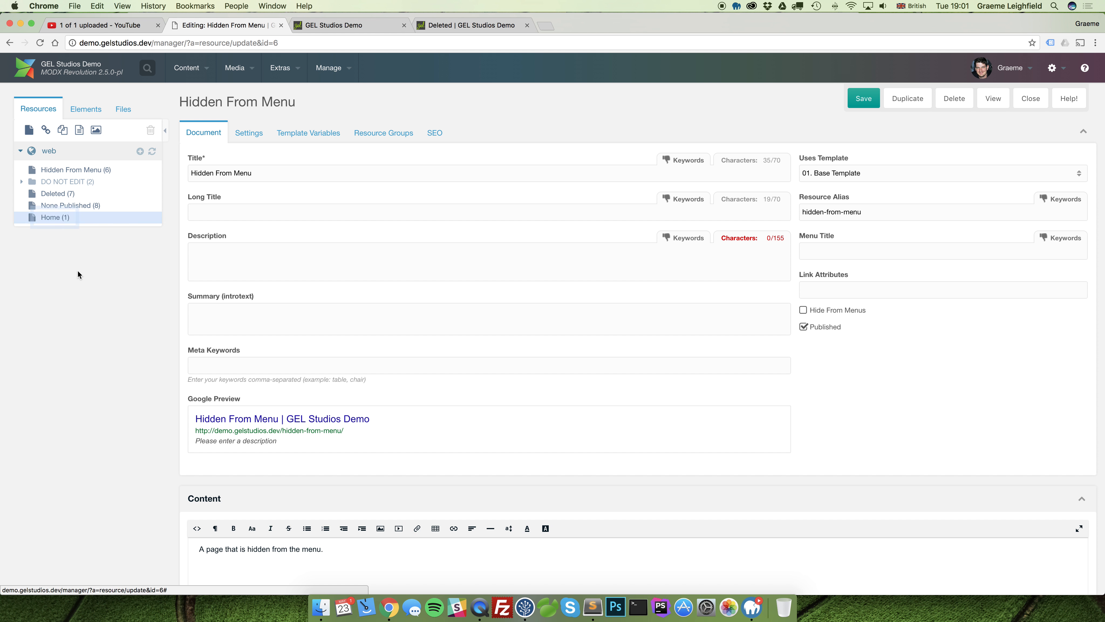
left_click(385, 23)
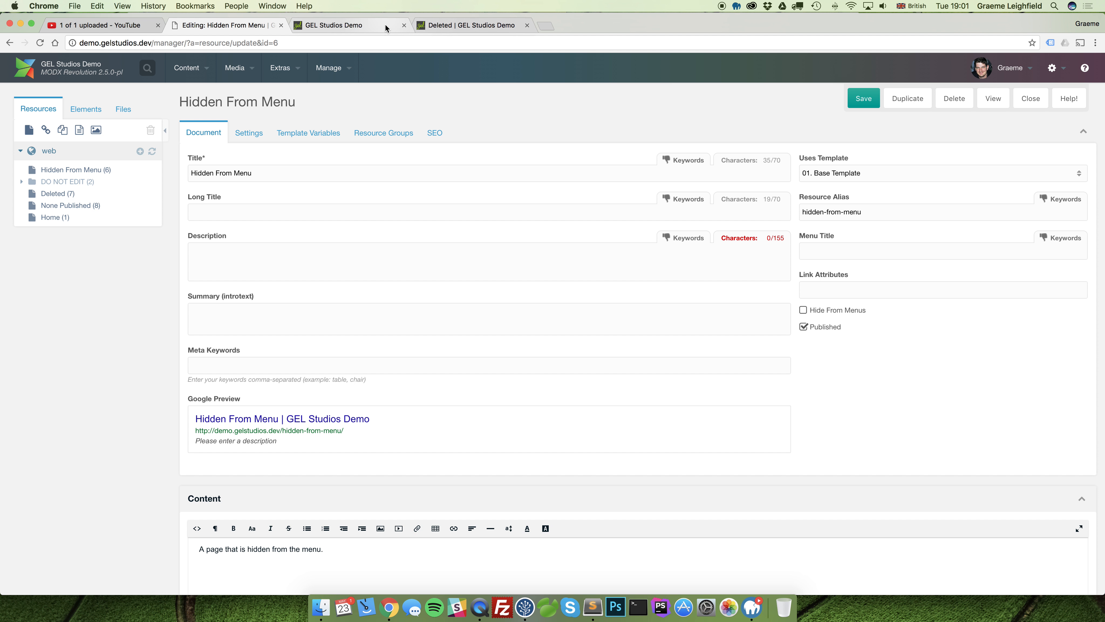
left_click(40, 43)
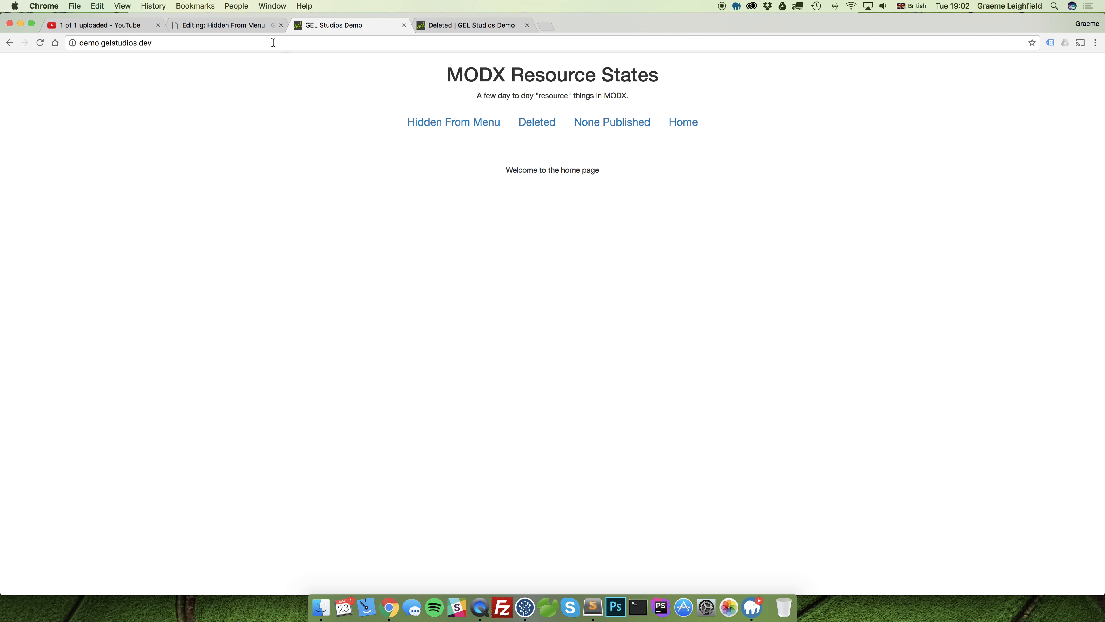
Rearrange the resource tree as Home, Hidden From Menu, None Published, Deleted, DO NOT EDIT, and reload the live site
left_click(254, 24)
mouse_move(54, 216)
left_mouse_down()
mouse_move(64, 170)
mouse_move(54, 224)
mouse_move(59, 211)
left_mouse_up()
left_click(324, 25)
left_click(40, 43)
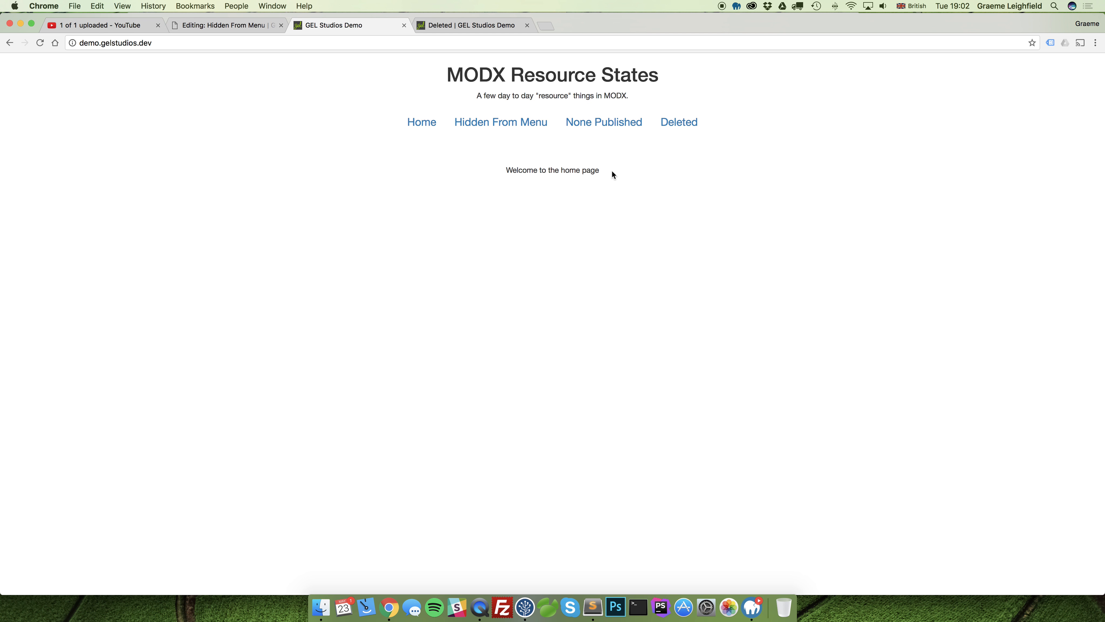
Duplicate the Home resource under the name Duplication, preserving its published status
left_click(223, 22)
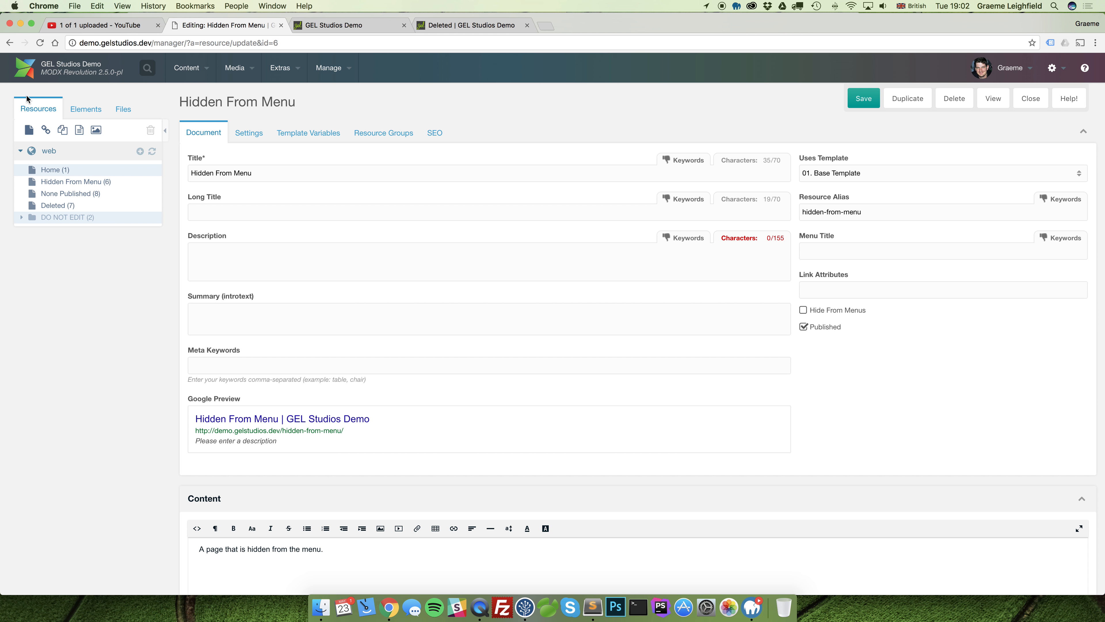
right_click(56, 170)
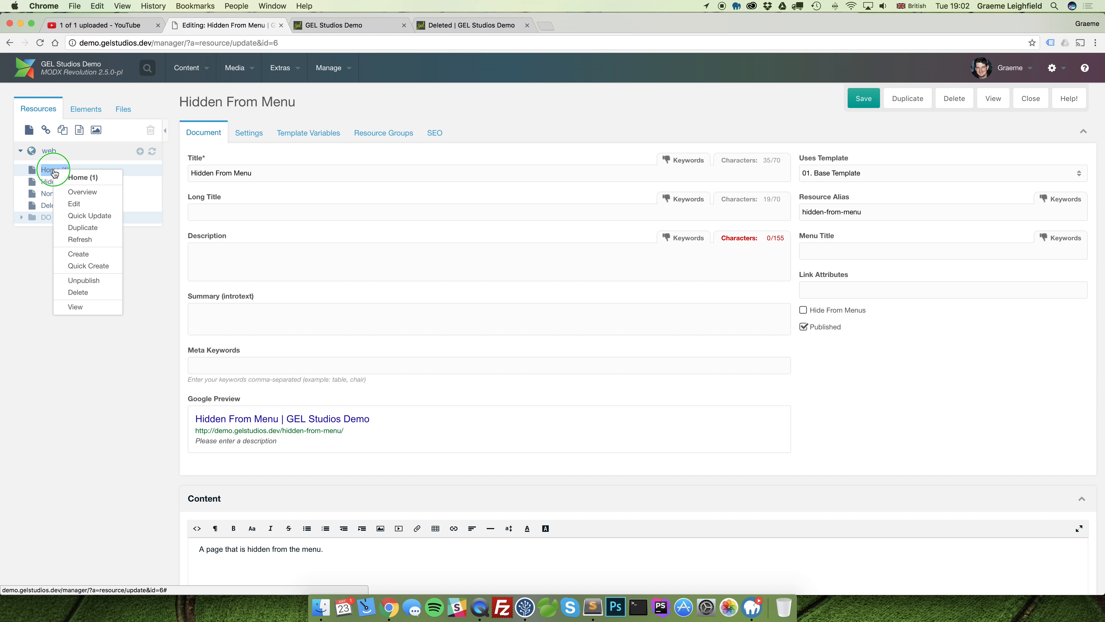
left_click(82, 227)
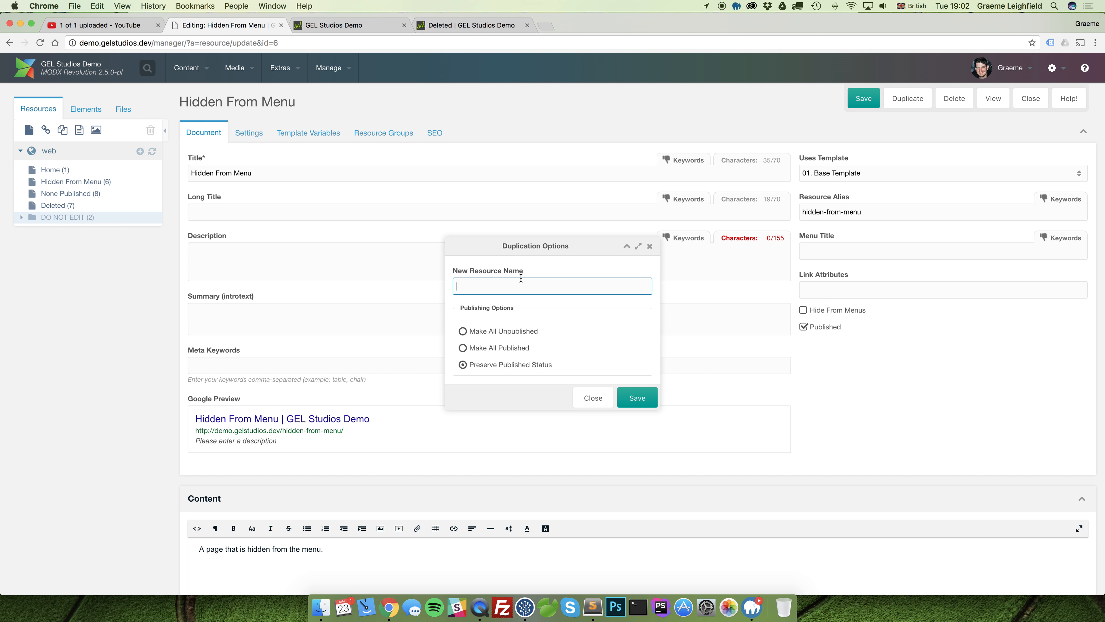
left_click(489, 288)
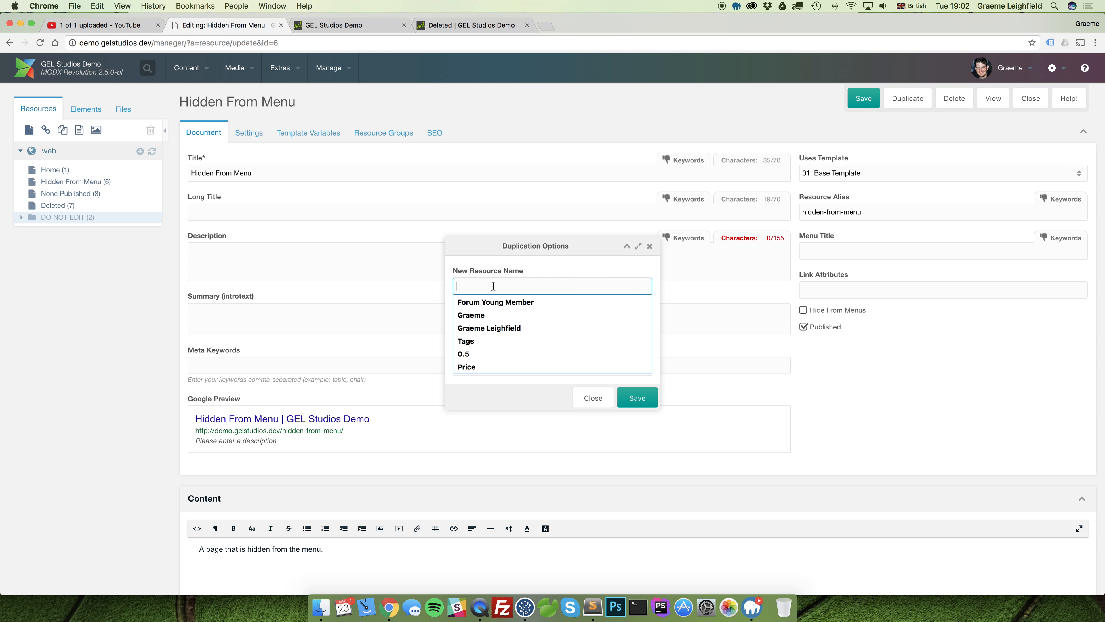
type("Duplication")
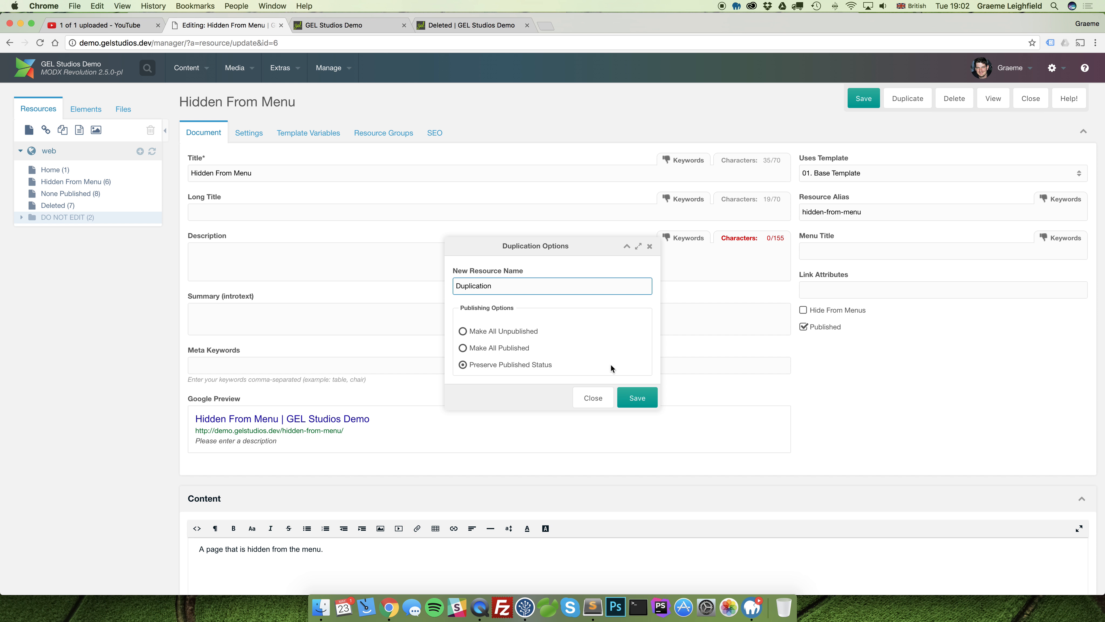
left_click(628, 396)
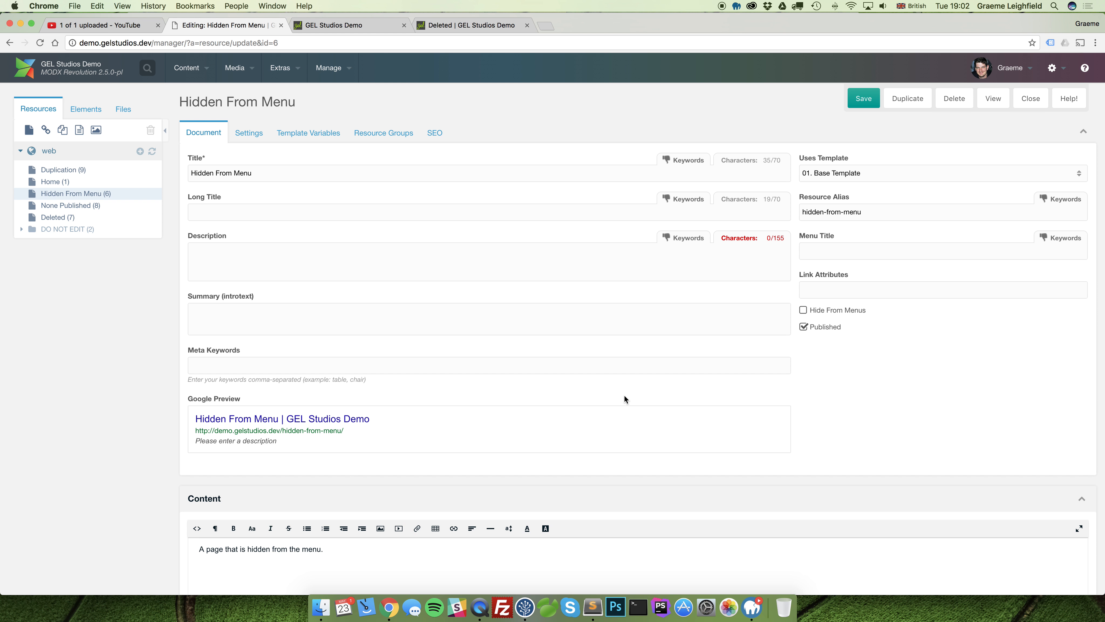
Open the Duplication resource, replace its content with "Duplication resource." and save it
left_click(69, 174)
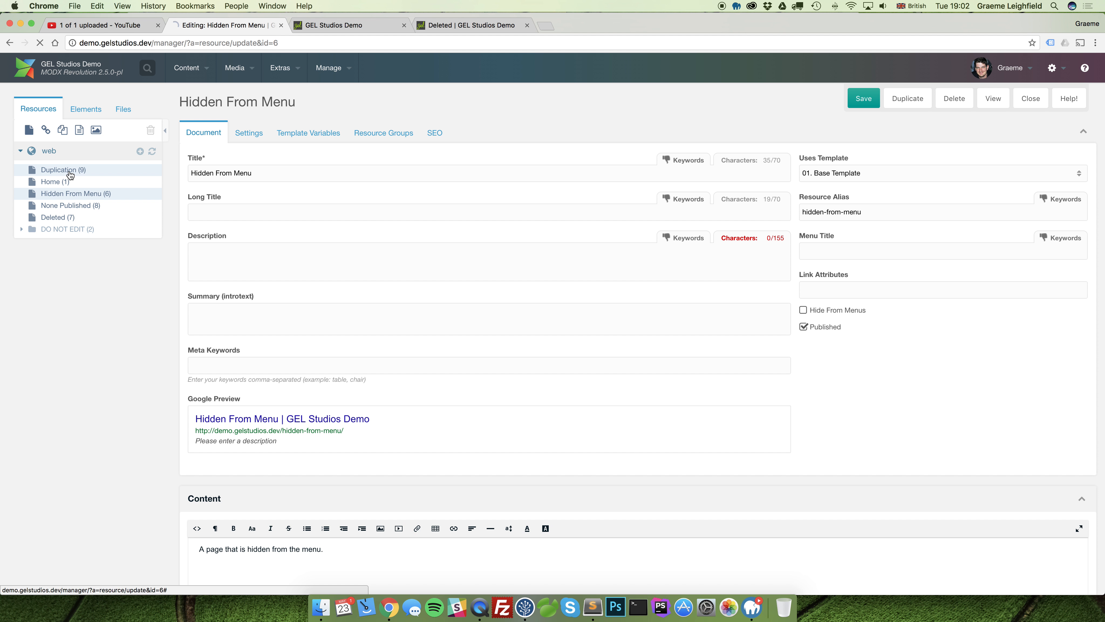
left_click_drag(301, 543, 162, 532)
type("Deuplicat")
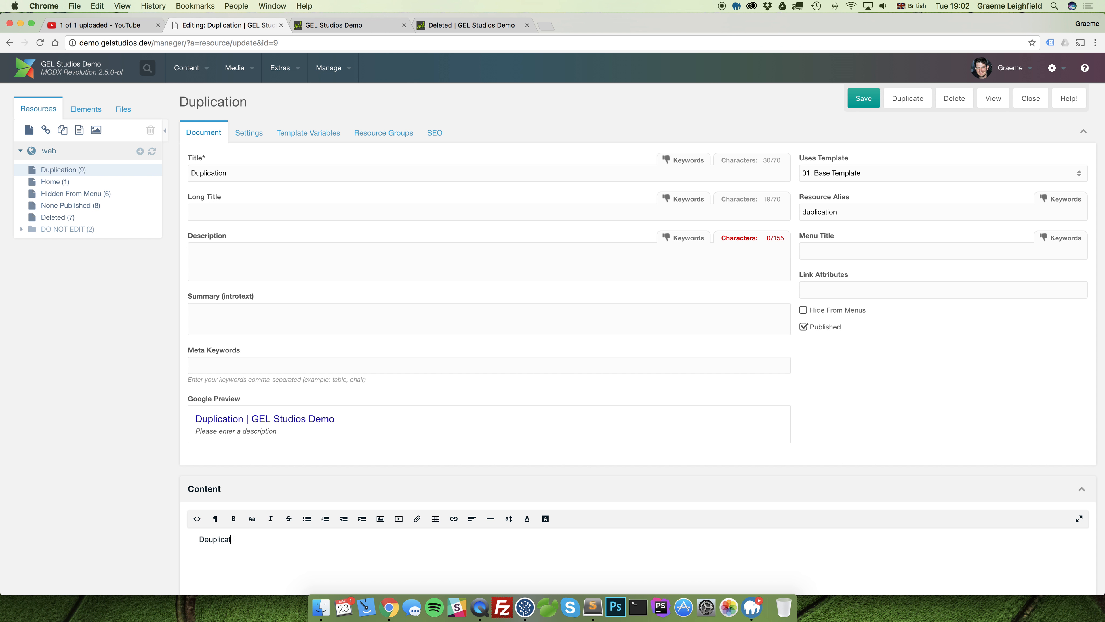
type("plica")
left_click(863, 99)
Place Duplication directly below Home in the resource tree and check its page on the reloaded live site, returning to the home page
left_click_drag(57, 168, 52, 191)
left_click(335, 25)
left_click(39, 40)
left_click(450, 126)
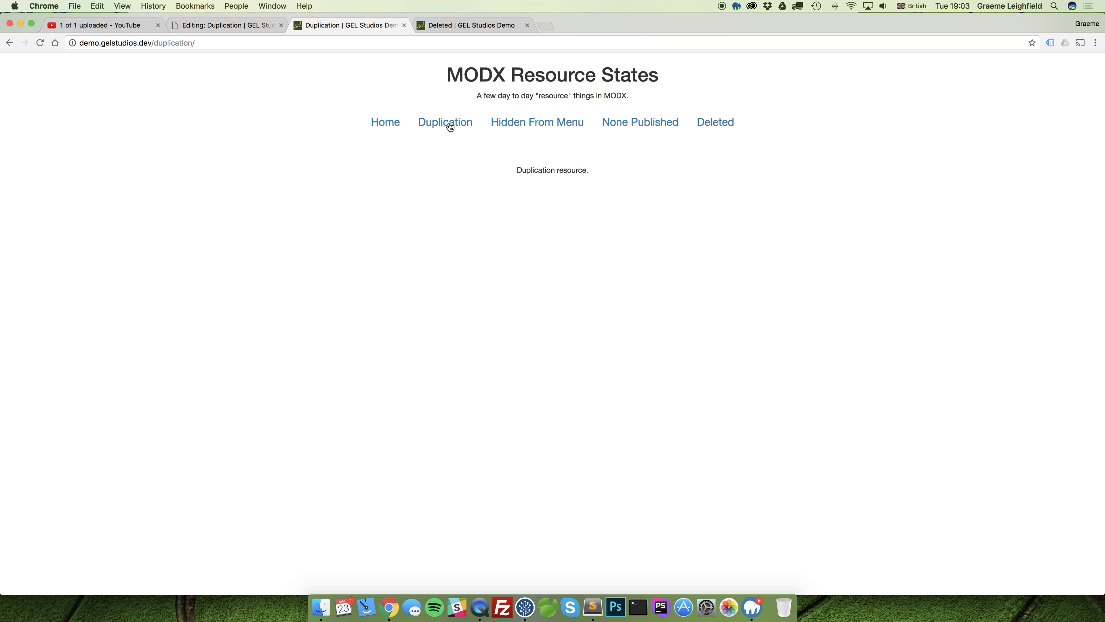
left_click(386, 125)
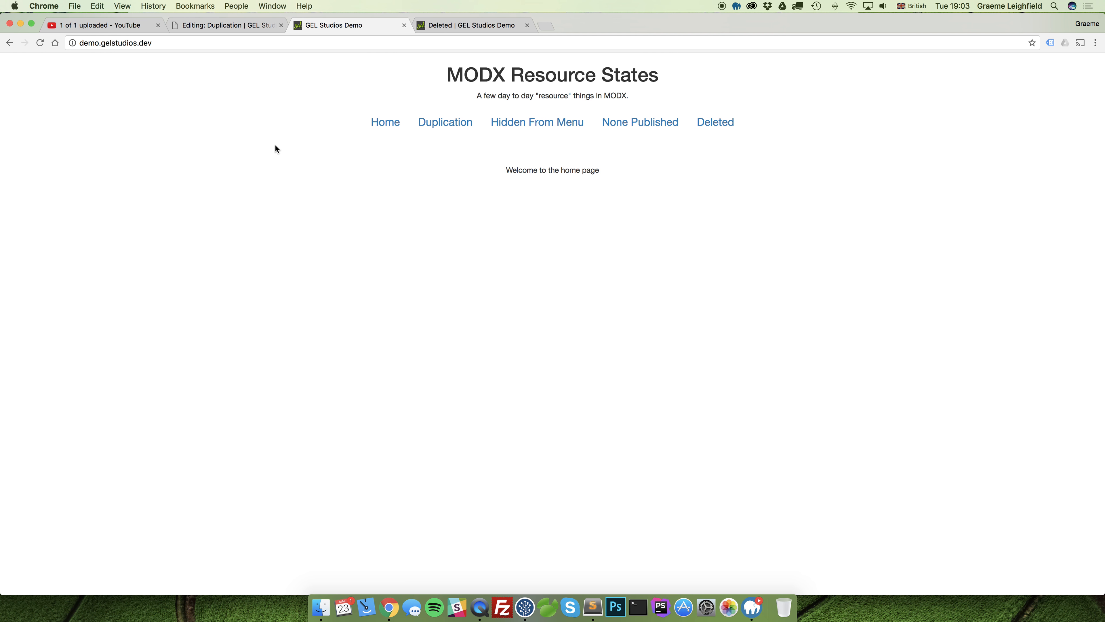
Unpublish the Duplication resource, save it, and reload the live home page to check the menu
left_click(242, 25)
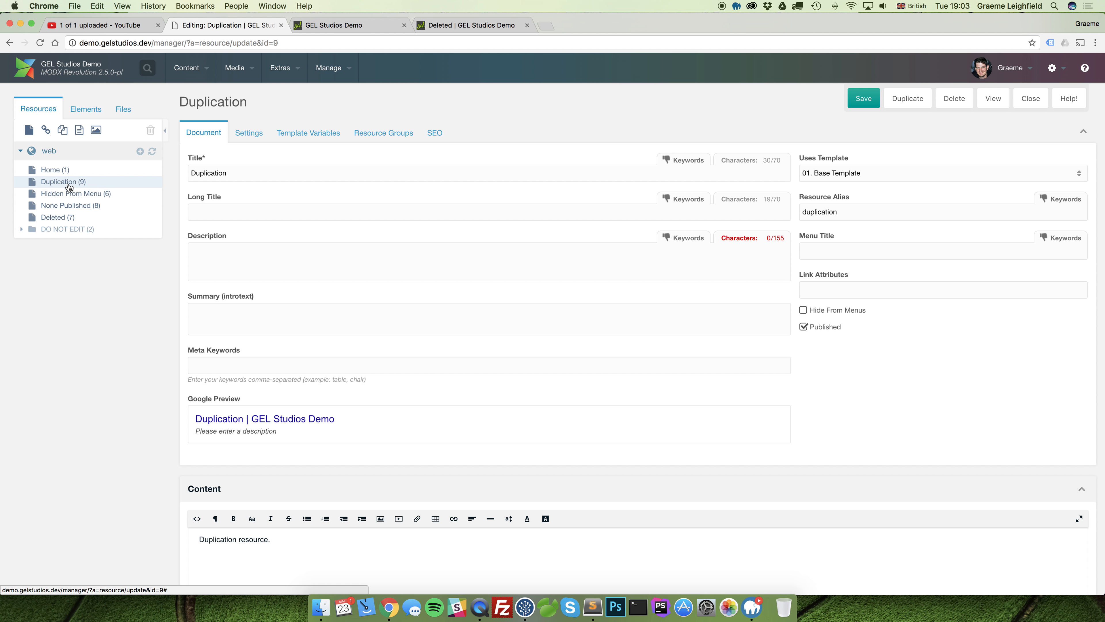
left_click(803, 328)
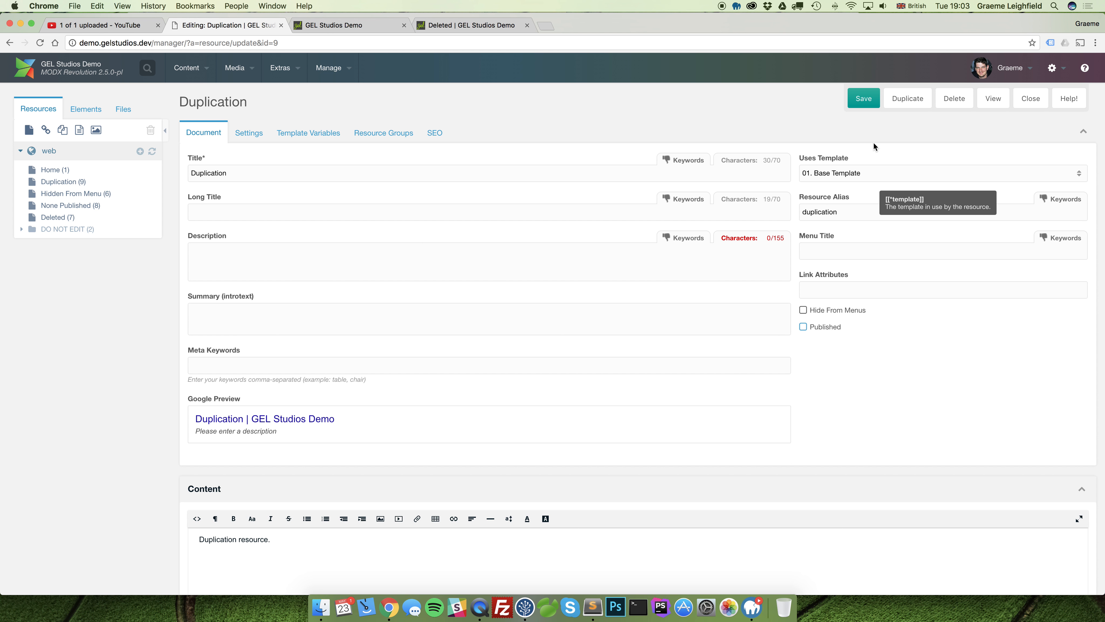
left_click(871, 102)
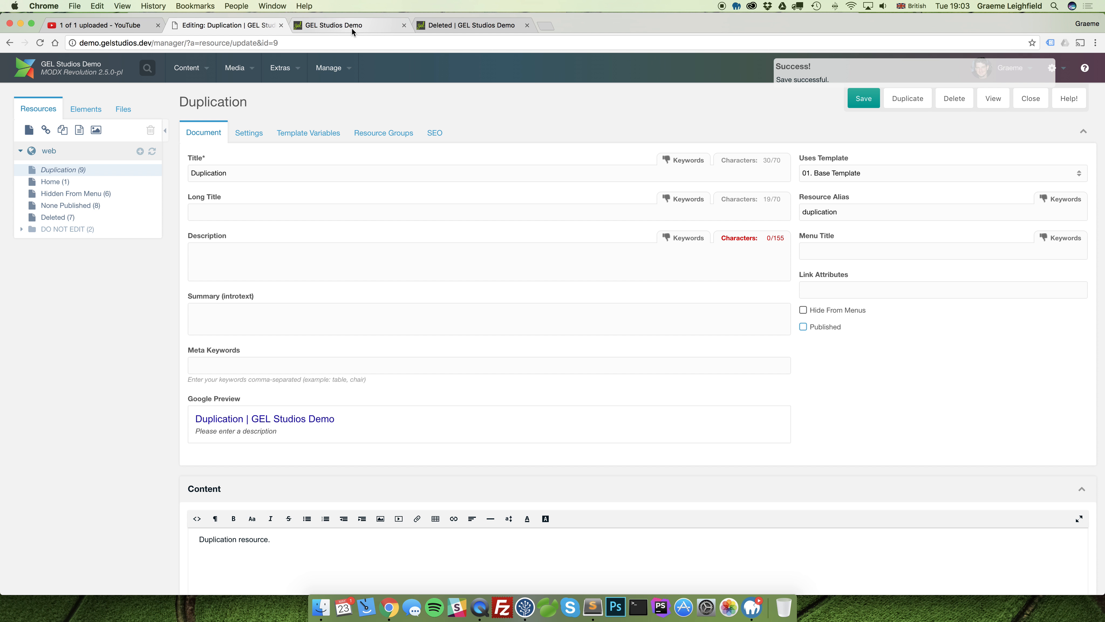
left_click(352, 25)
left_click(40, 43)
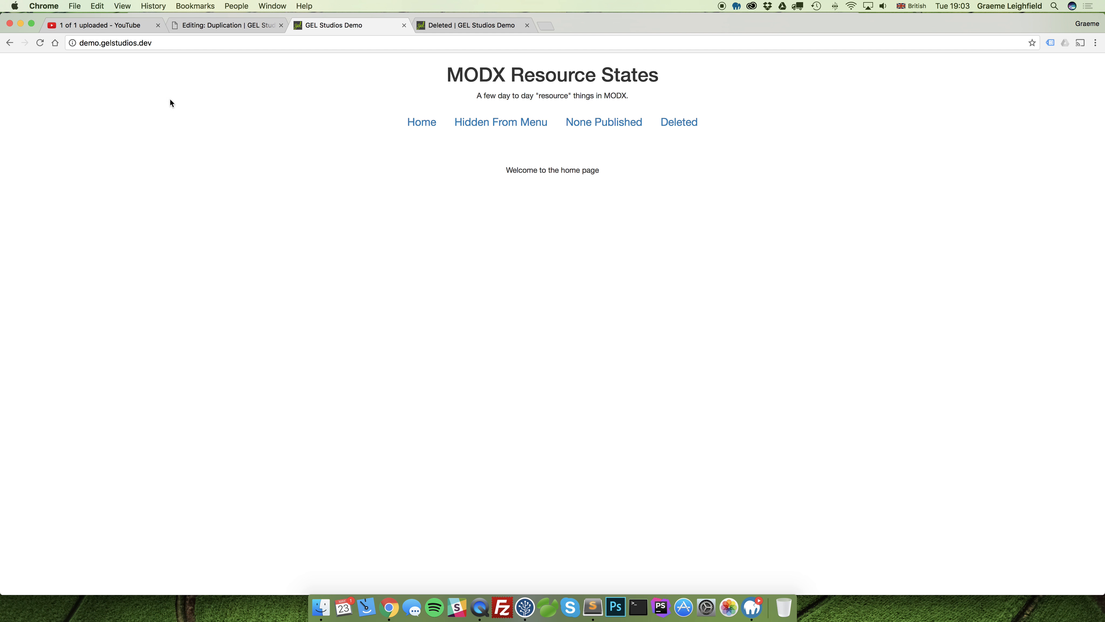
Set the Duplication resource to Published again and save it
left_click(222, 28)
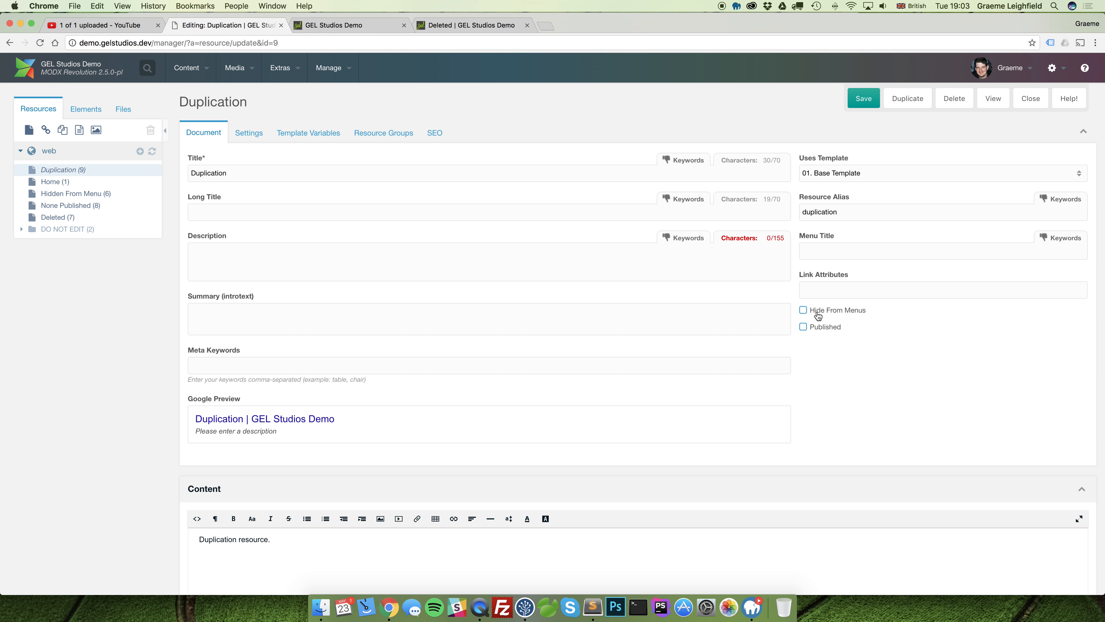
left_click(813, 329)
left_click(864, 107)
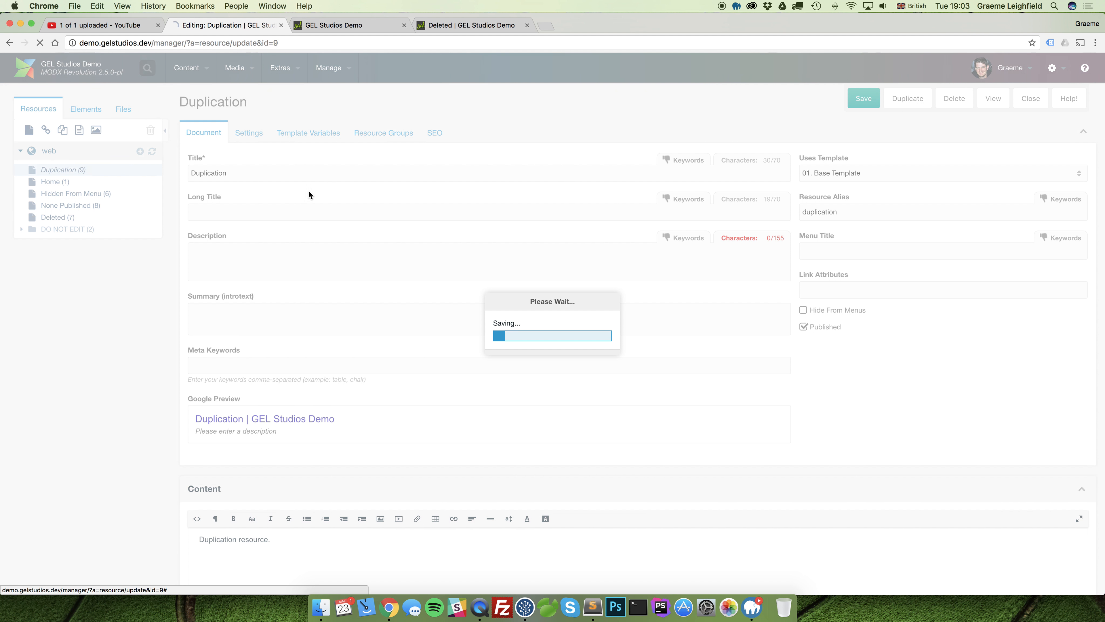
Move Duplication below Home in the resource tree, save the resource, and reload the live site
left_click_drag(60, 170, 61, 185)
left_click(863, 99)
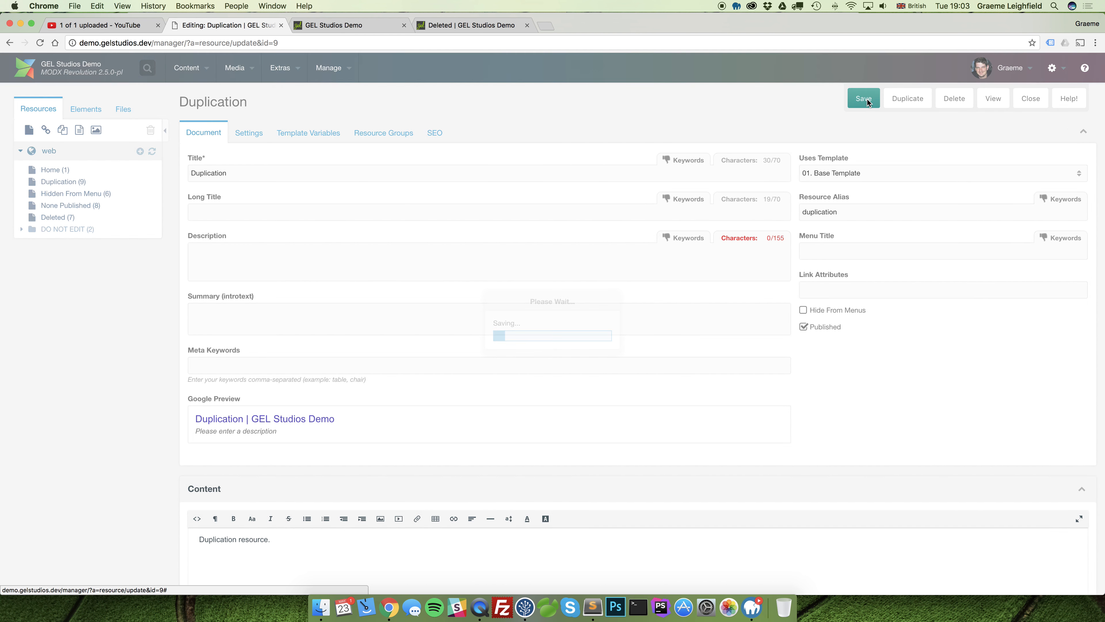
left_click(335, 25)
left_click(56, 41)
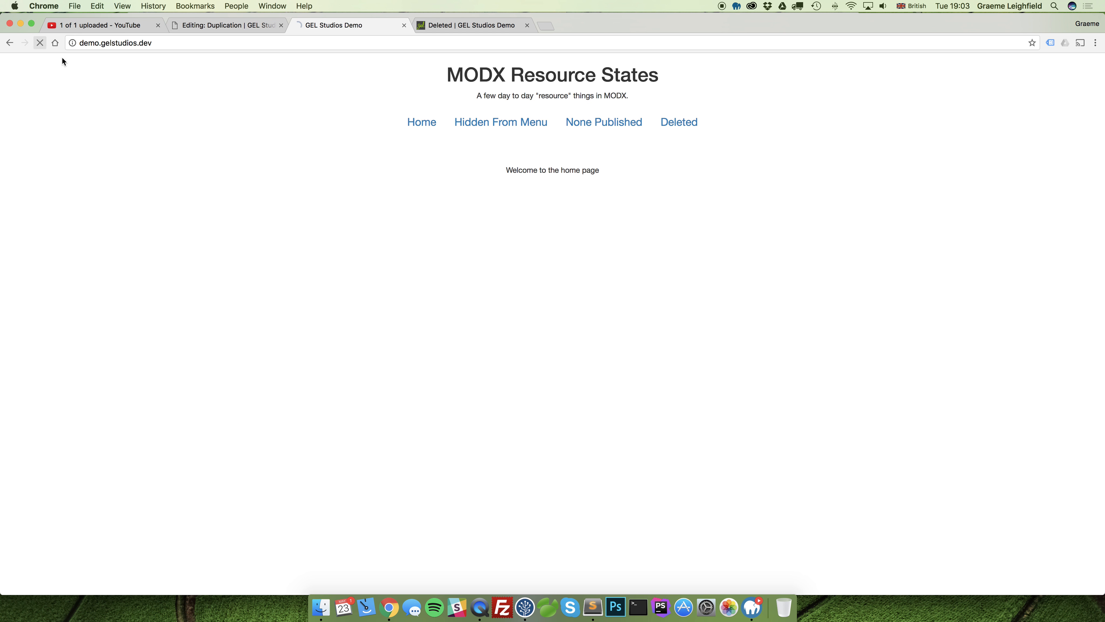
Duplicate the Home resource as Google and order the top of the resource tree as Home, Duplication, Google
left_click(228, 27)
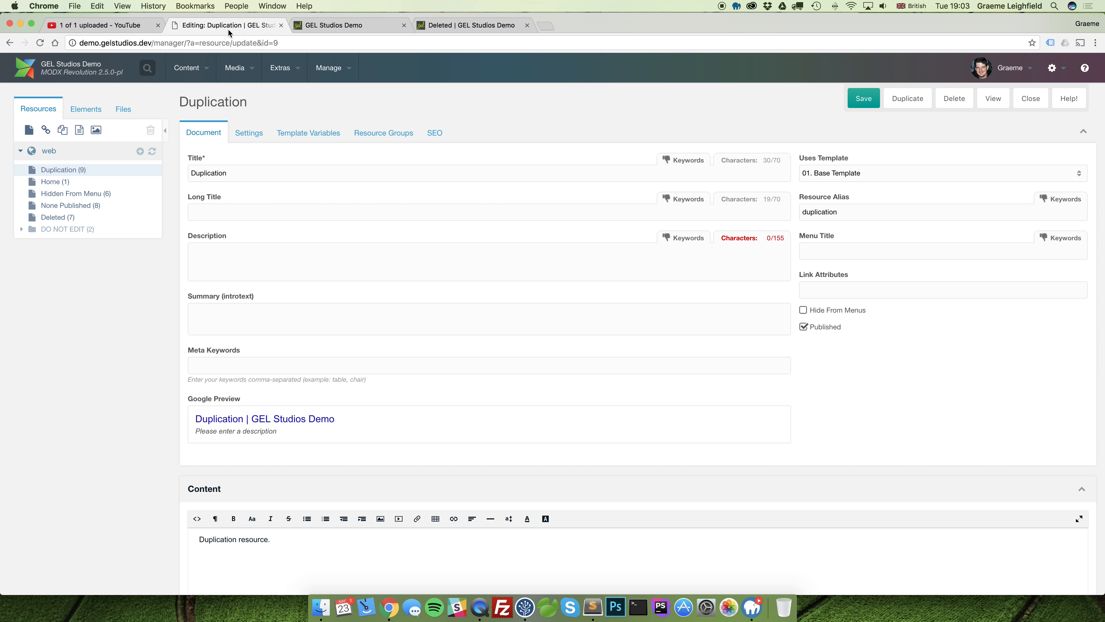
right_click(57, 183)
left_click(82, 240)
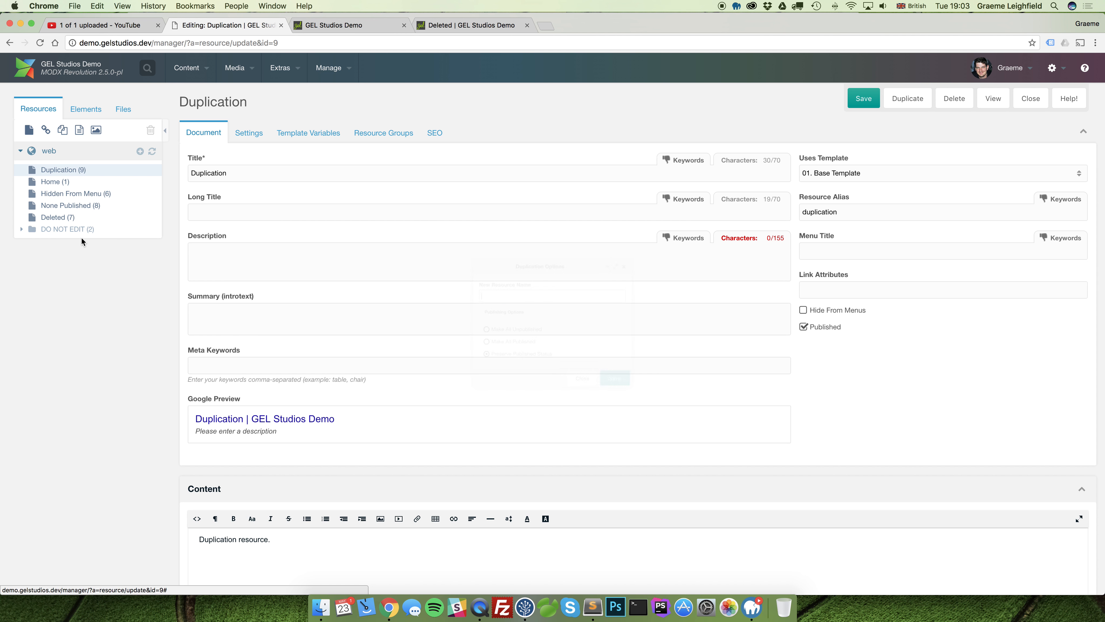
type("Google")
key("Return")
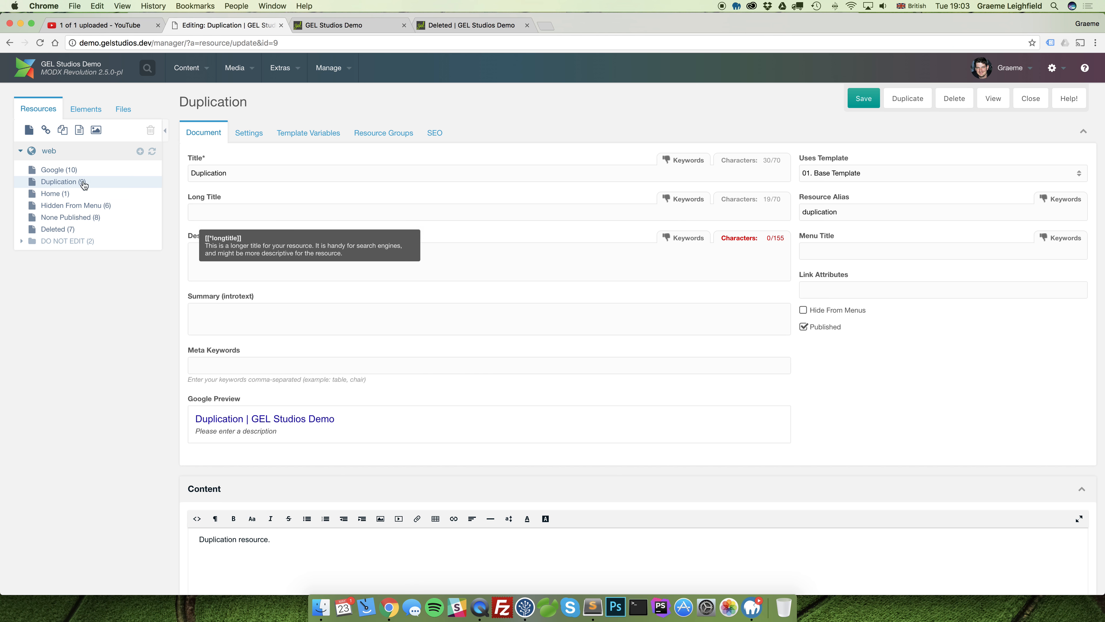
mouse_move(54, 169)
left_mouse_down()
mouse_move(57, 200)
mouse_move(55, 186)
left_mouse_up()
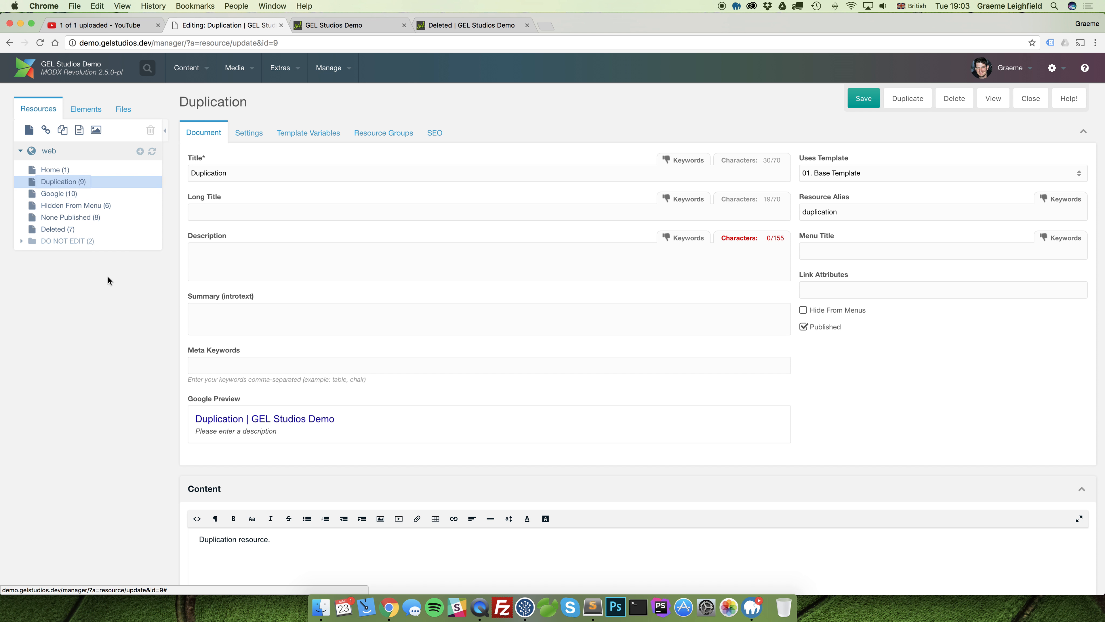
Open the Google resource, change its resource type from Document to Weblink, and save it
left_click(58, 196)
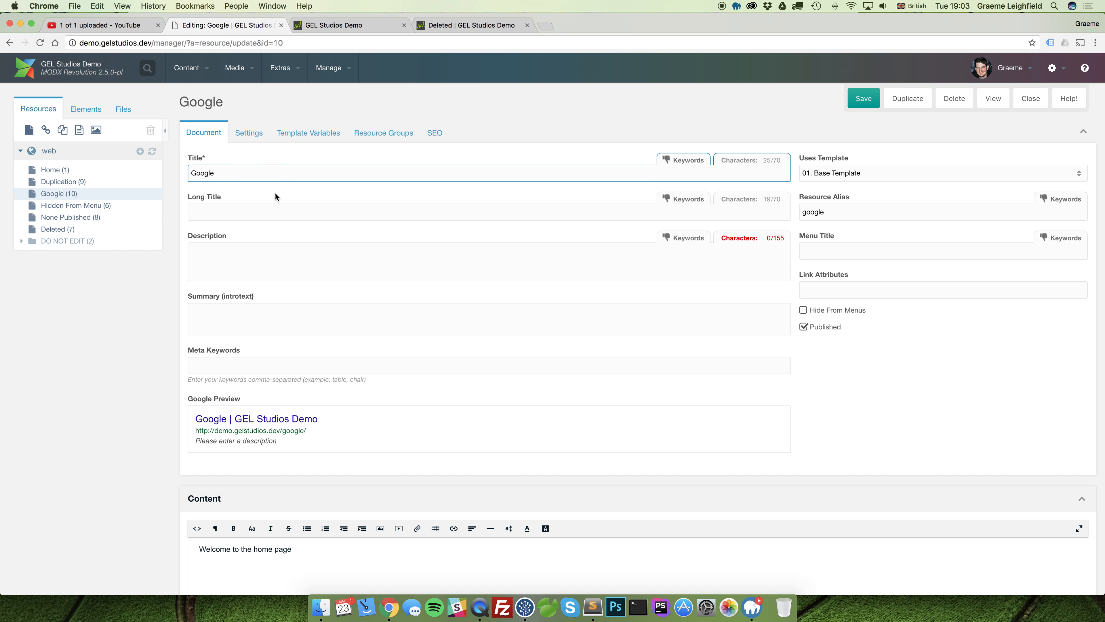
left_click(263, 139)
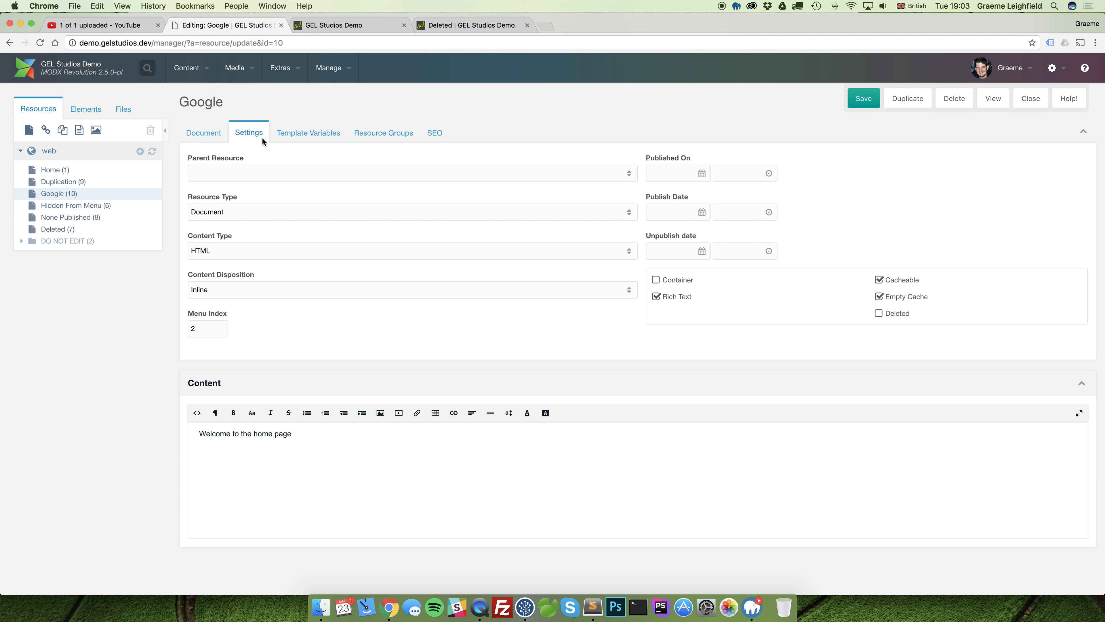
left_click(237, 211)
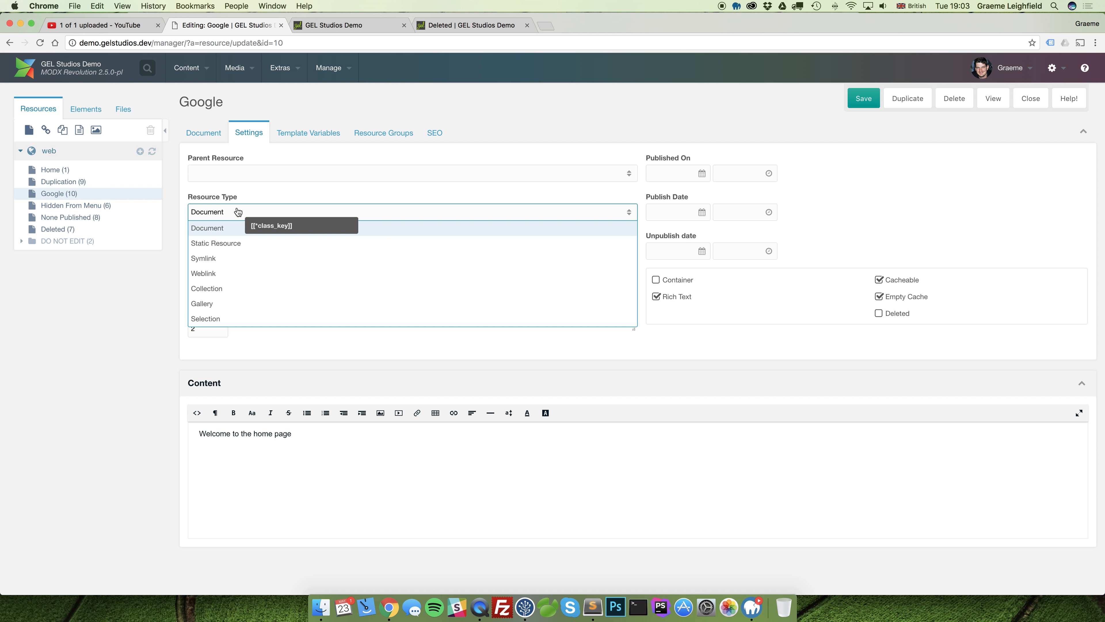
left_click(212, 273)
left_click(858, 101)
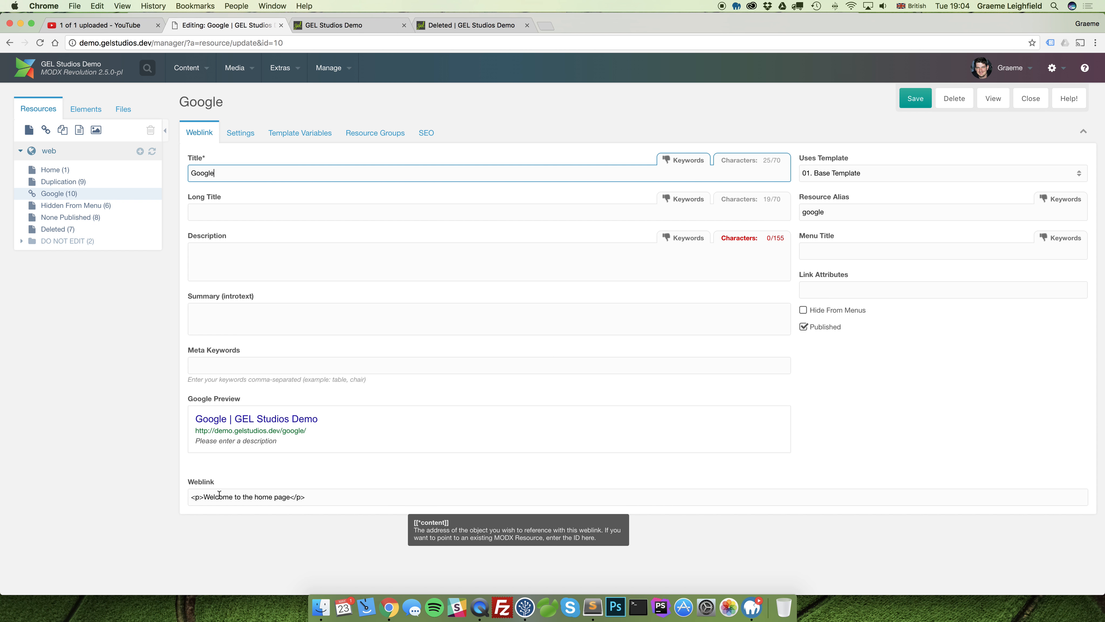
Replace the Google resource's Weblink address with 7, the ID of the Deleted resource
left_click(278, 475)
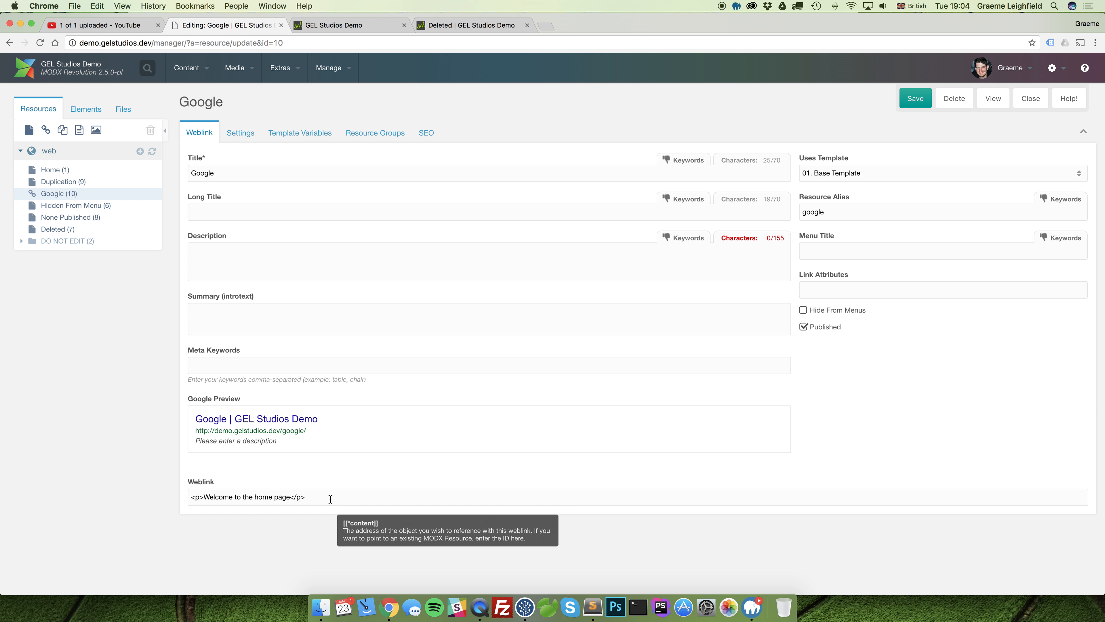
triple_click(227, 496)
key("BackSpace")
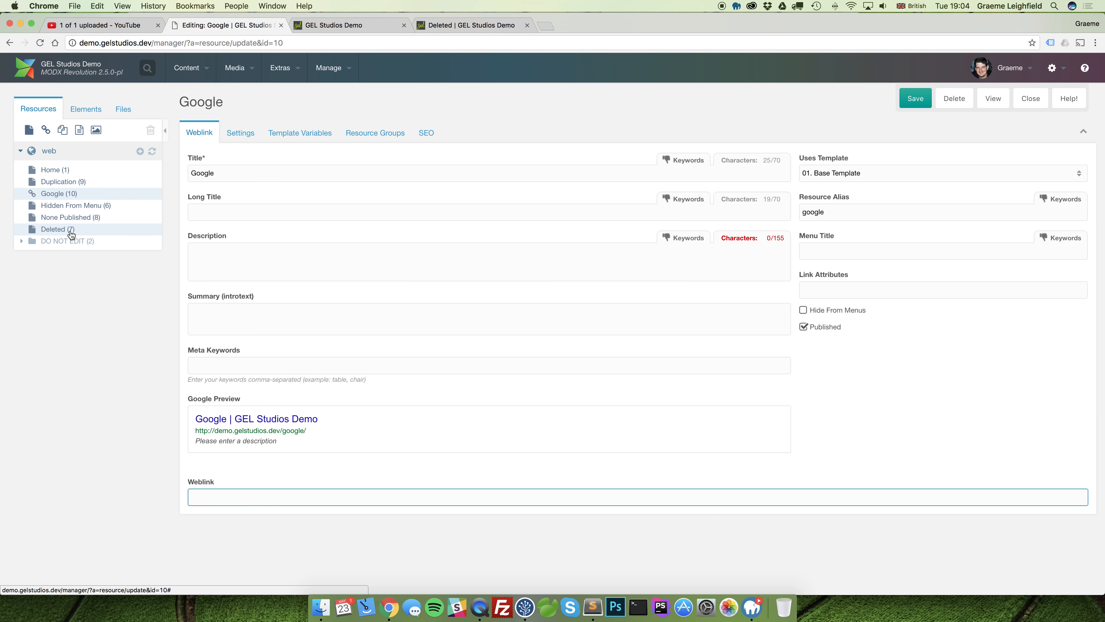
left_click(220, 493)
type("7")
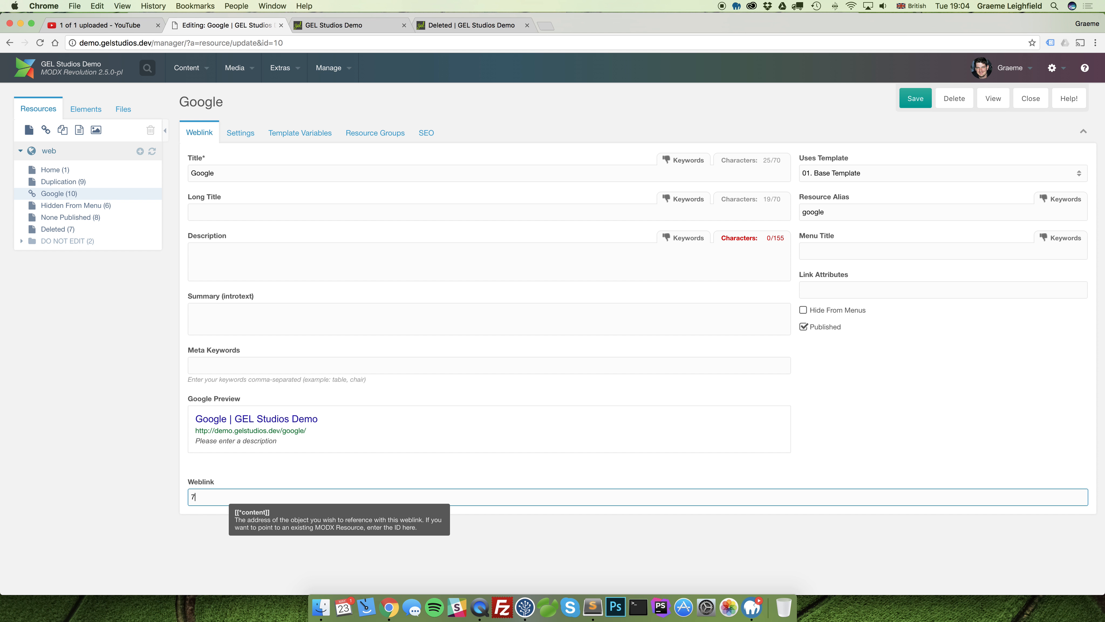
Save the Google resource, reload the live site, and follow its Google menu link to check the address it leads to
left_click(911, 99)
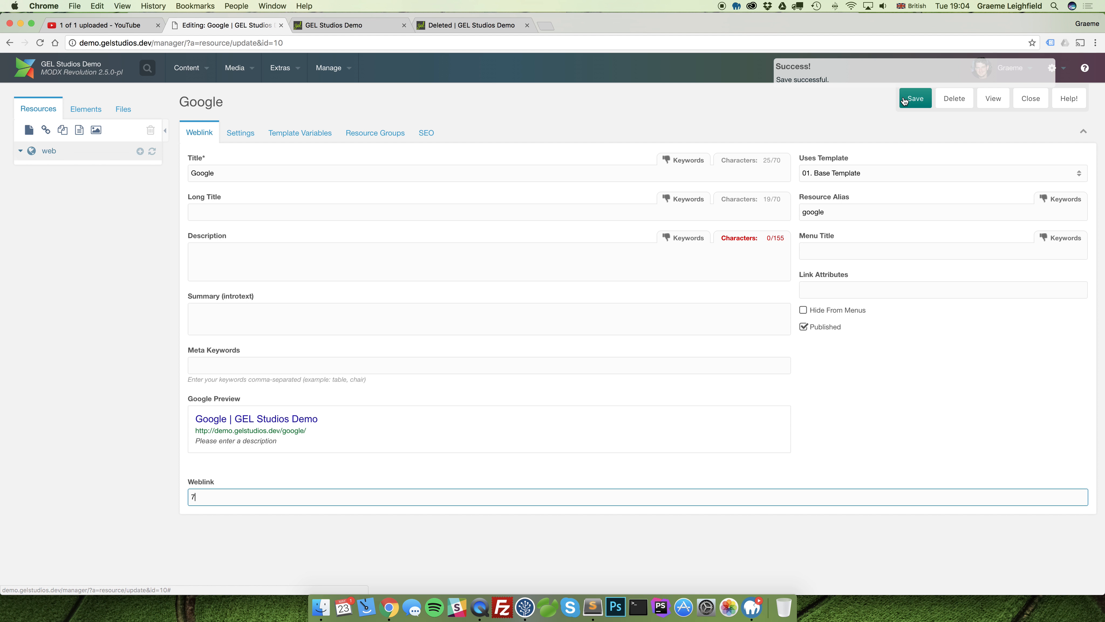
left_click(348, 26)
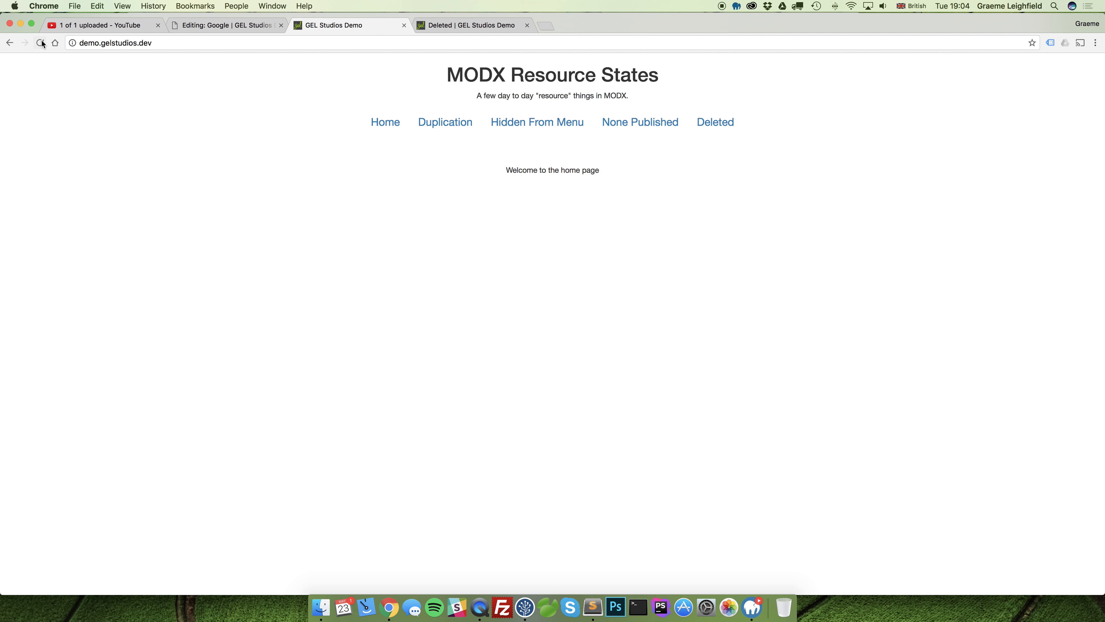
key("super+r")
left_click(488, 131)
left_click_drag(154, 43, 217, 43)
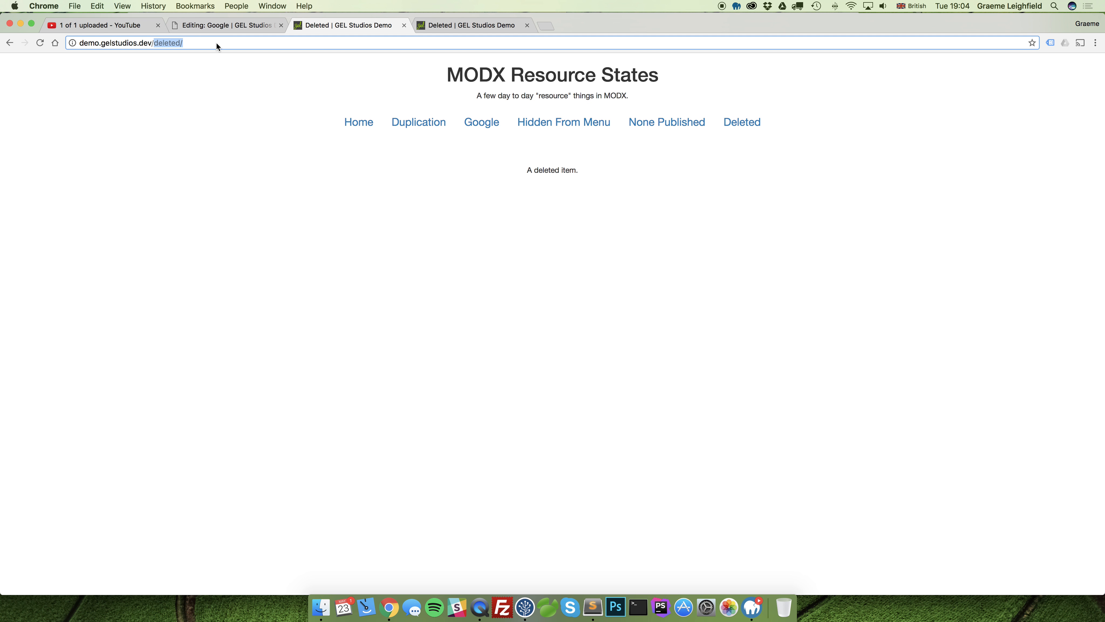
left_click(217, 27)
left_click(216, 495)
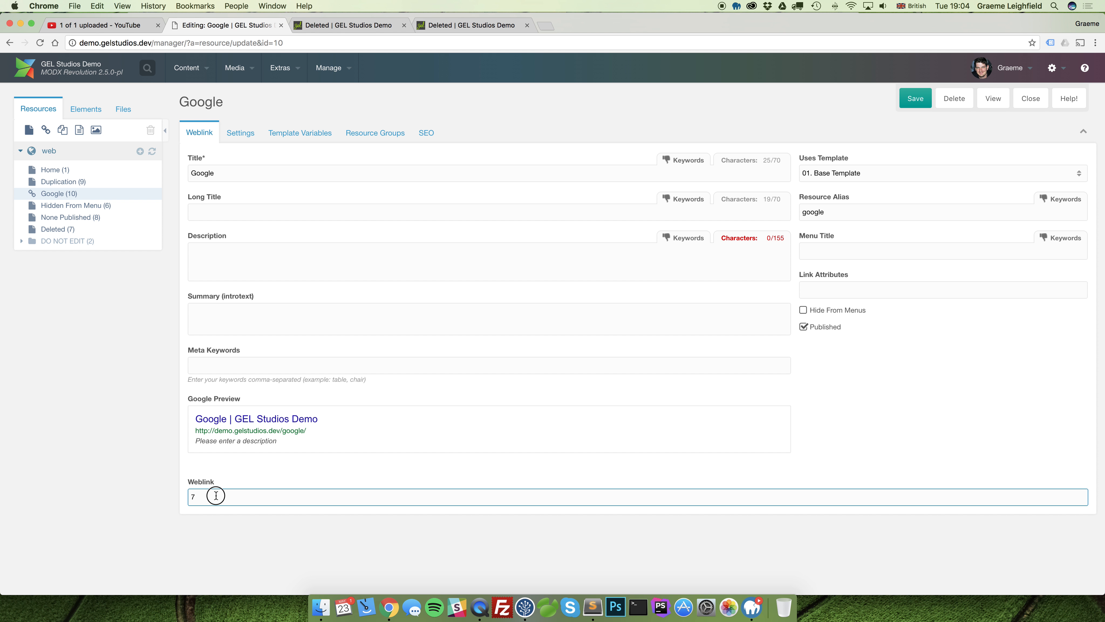
key("BackSpace")
type("http")
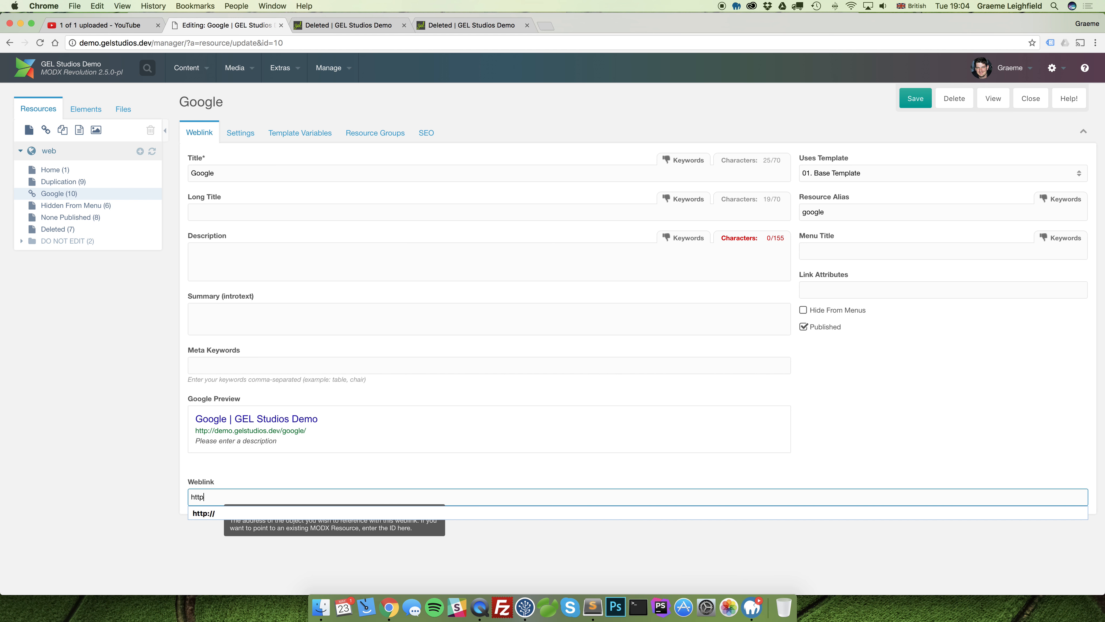
type("://www.google.co.uk")
left_click(921, 99)
Test the Google menu link from the live site's home page, and return to the home page
left_click(364, 27)
left_click(359, 122)
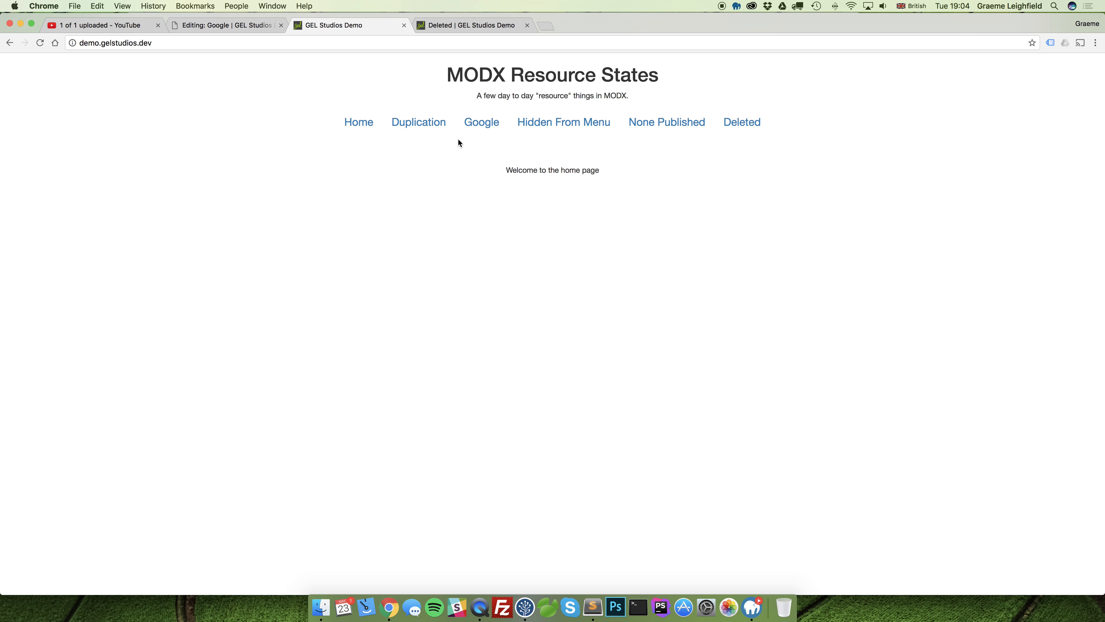
left_click(474, 125)
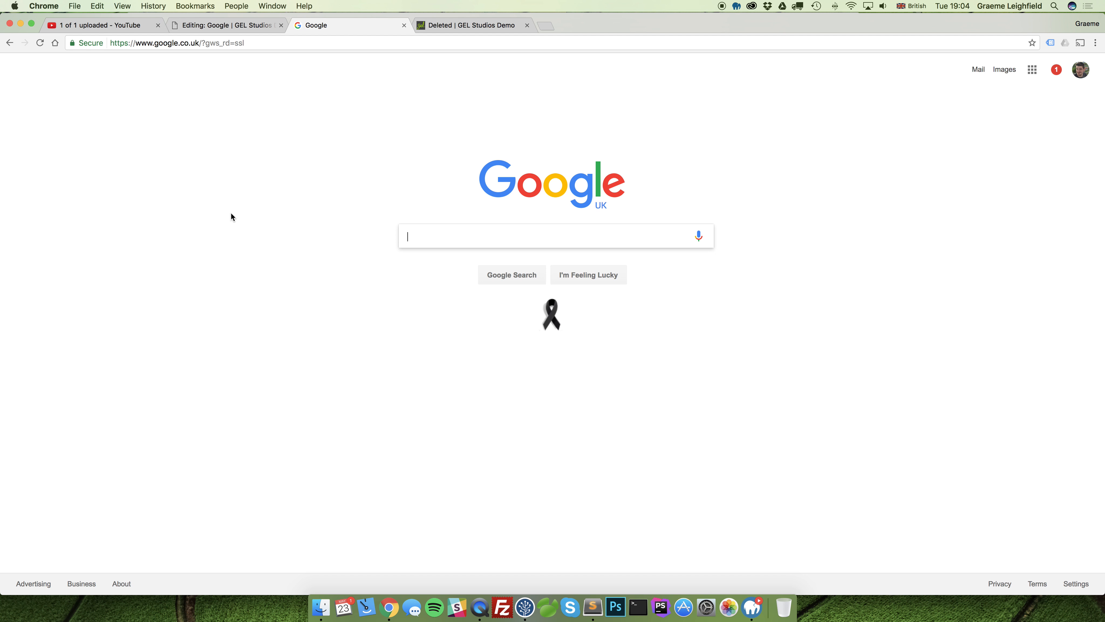
left_click(10, 43)
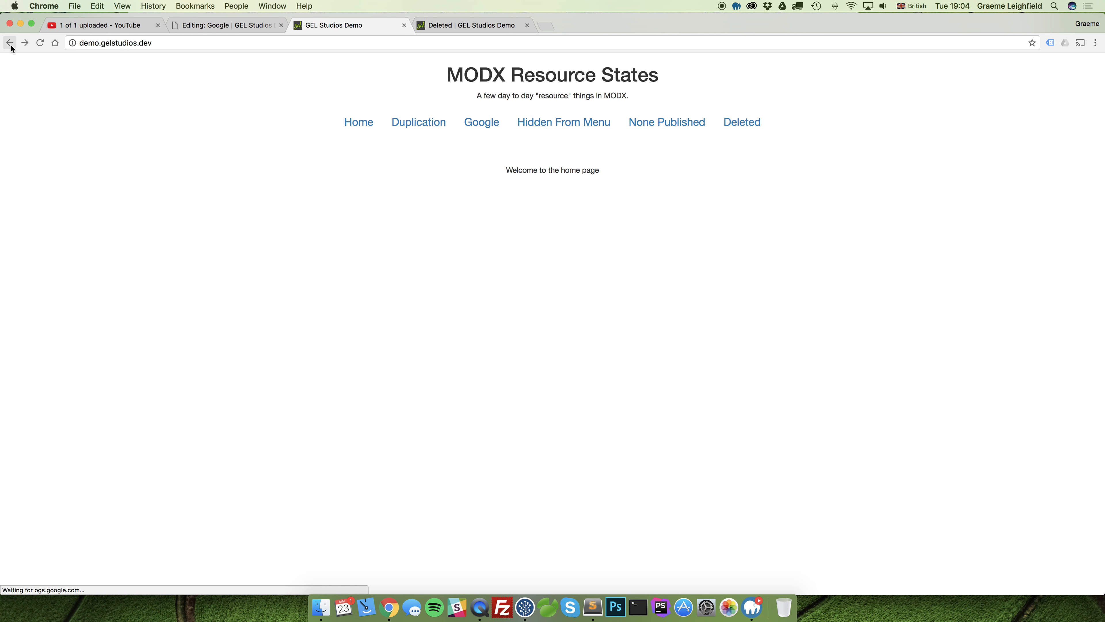
Change the Google resource's title to "A link to Google" and save the resource
left_click(204, 25)
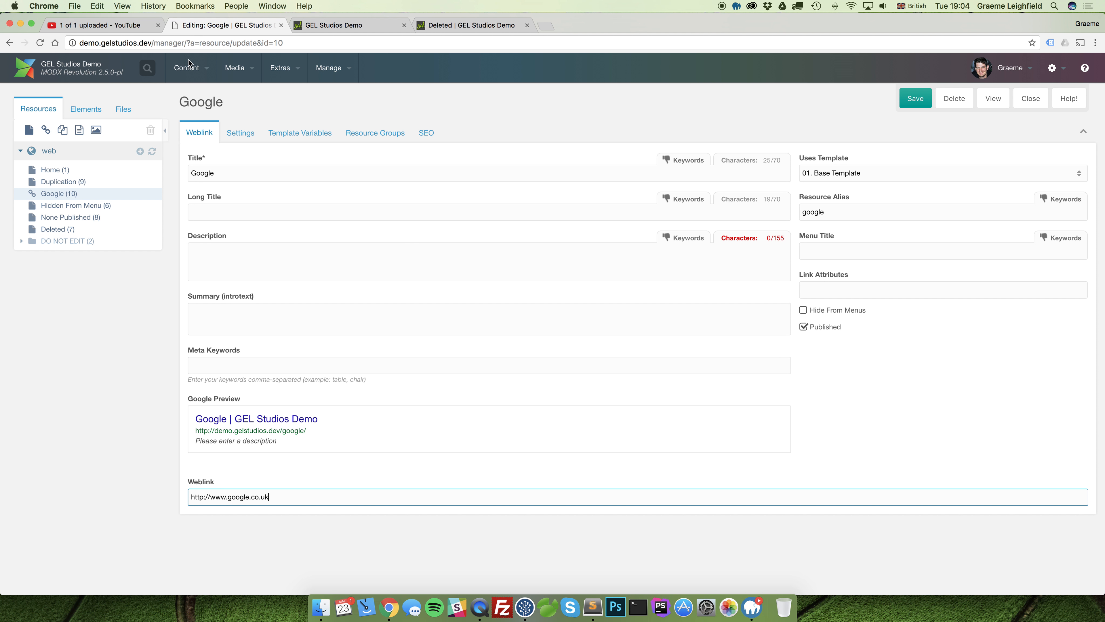
left_click_drag(229, 173, 173, 173)
type("A link to g")
key("BackSpace")
type("Google")
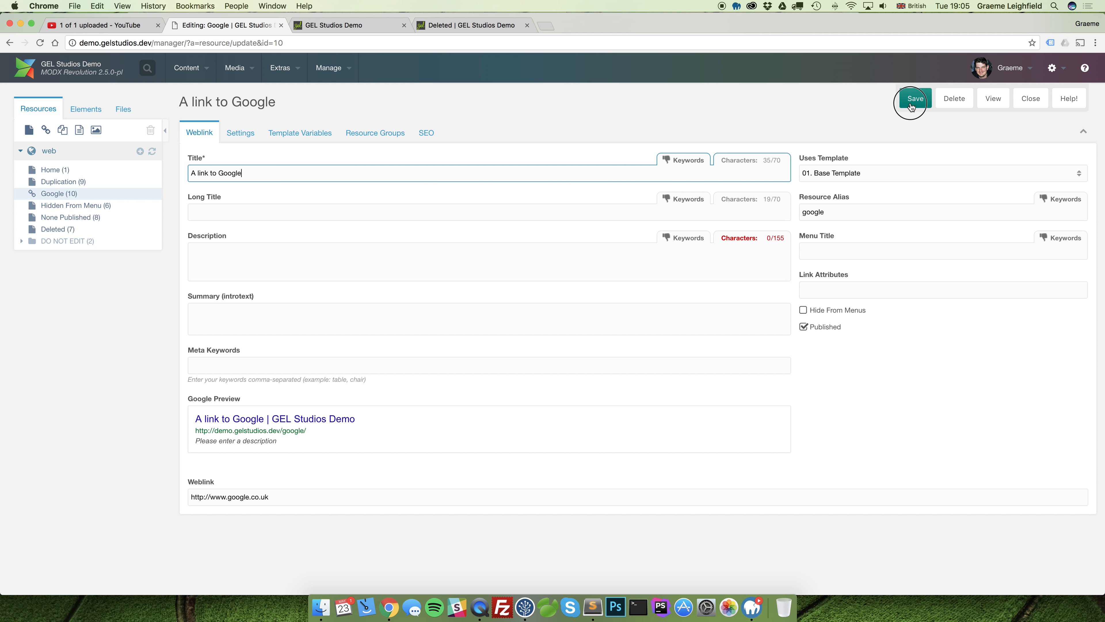
left_click(915, 99)
Reload the live site, follow the "A link to Google" menu item, and return to the home page
left_click(348, 25)
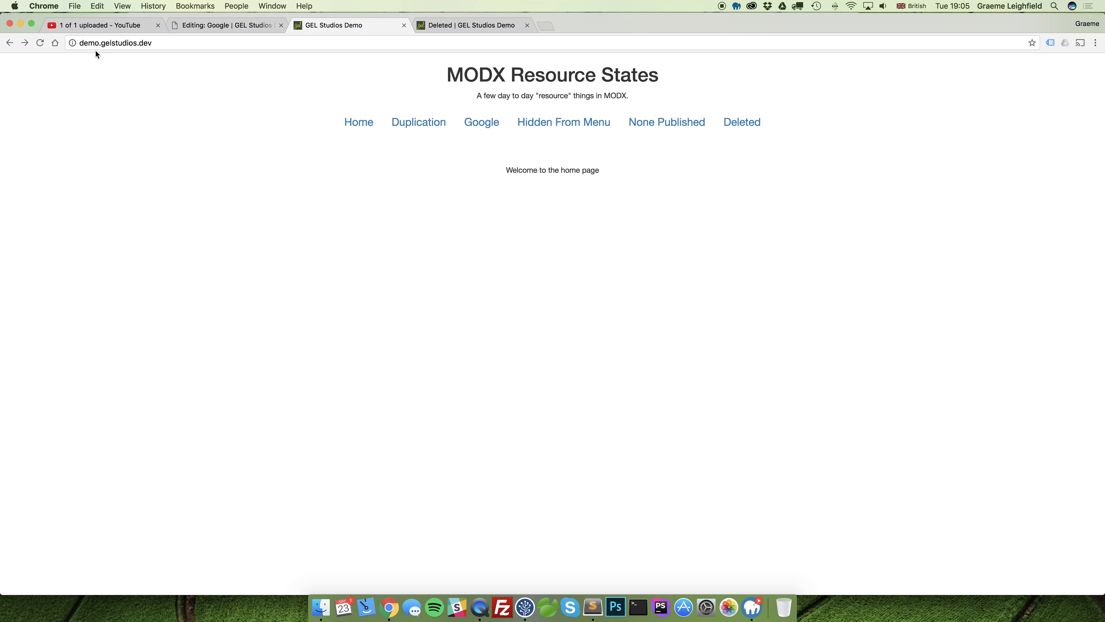
left_click(39, 43)
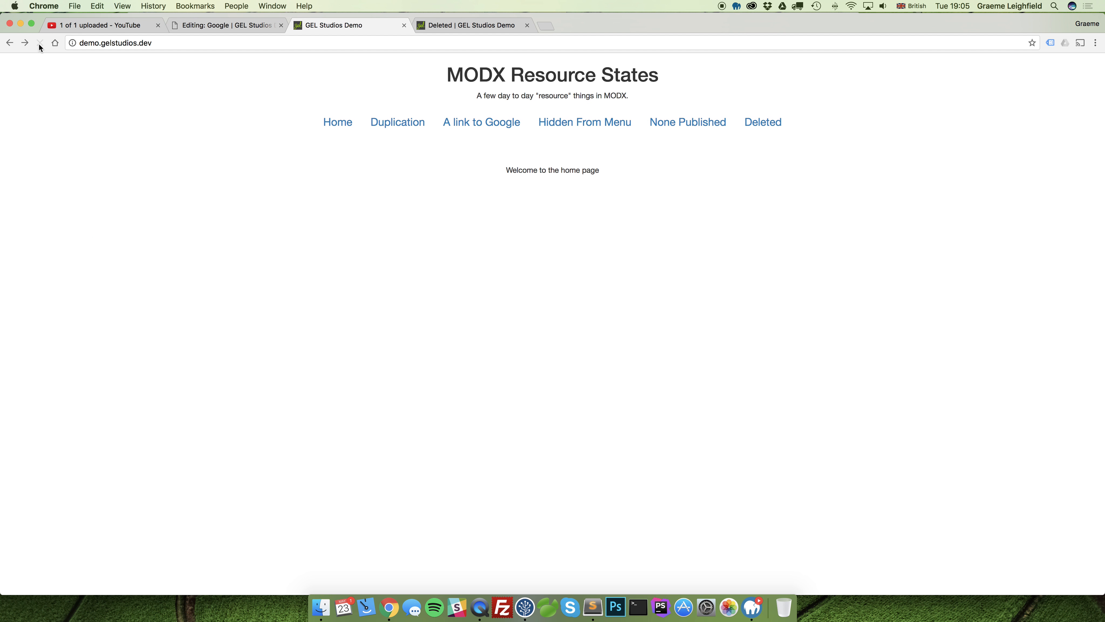
left_click(471, 125)
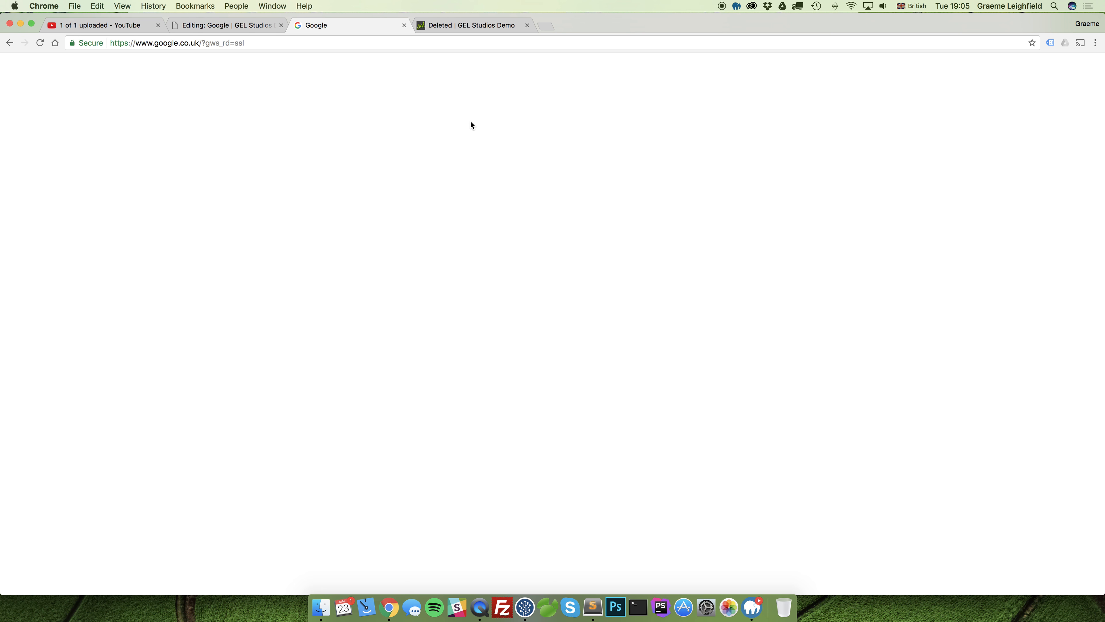
left_click(9, 42)
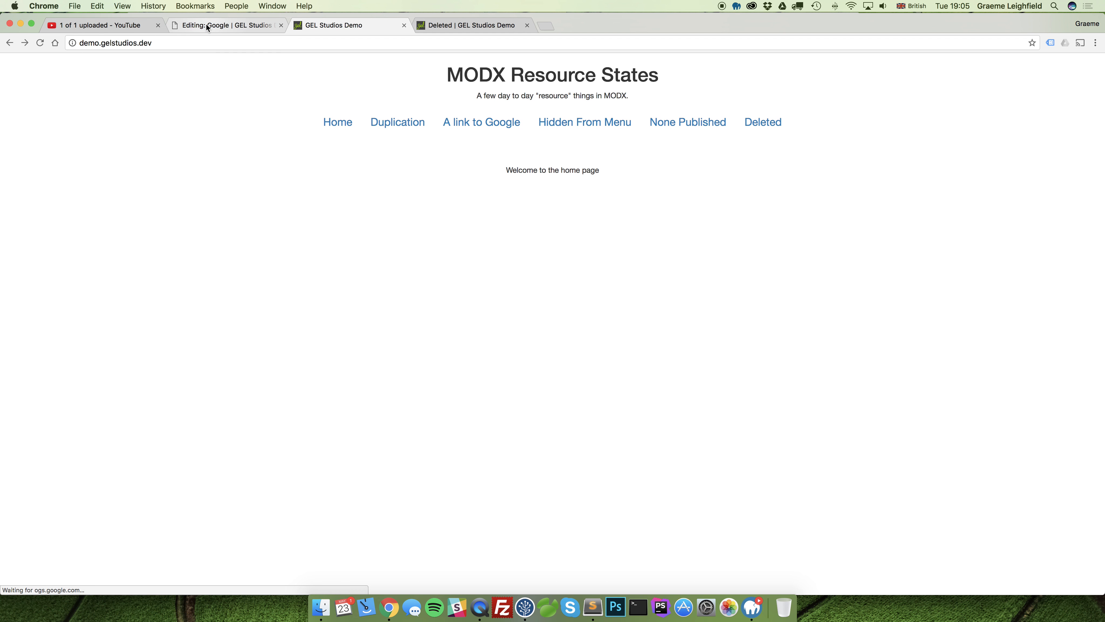
Set the weblink resource's title back to "Google" and save it
left_click(206, 25)
triple_click(214, 171)
type("Google")
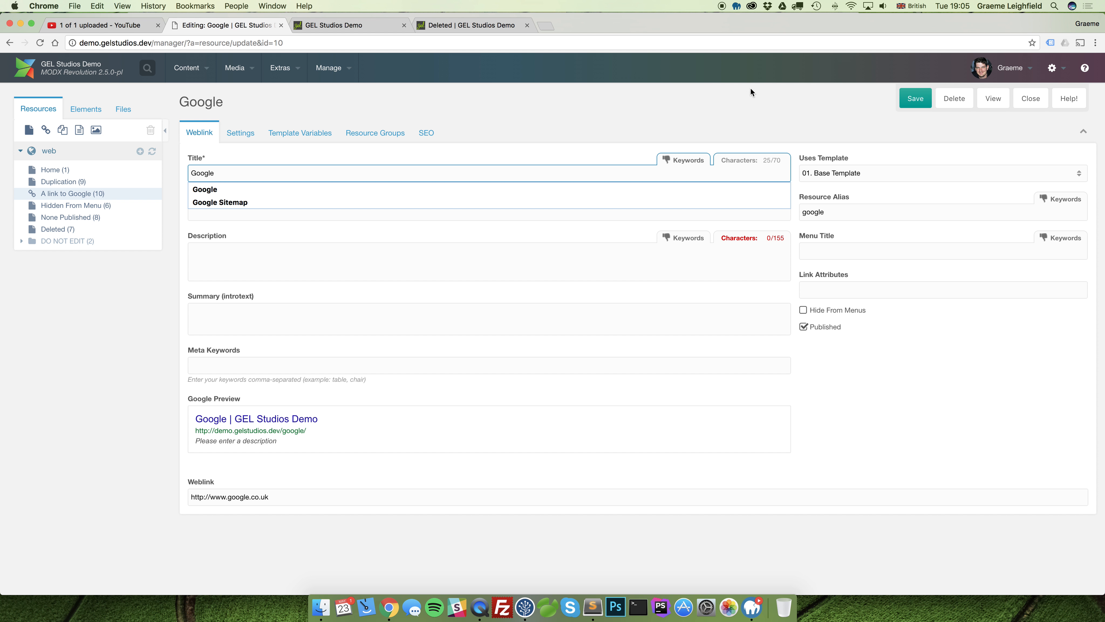
left_click(915, 98)
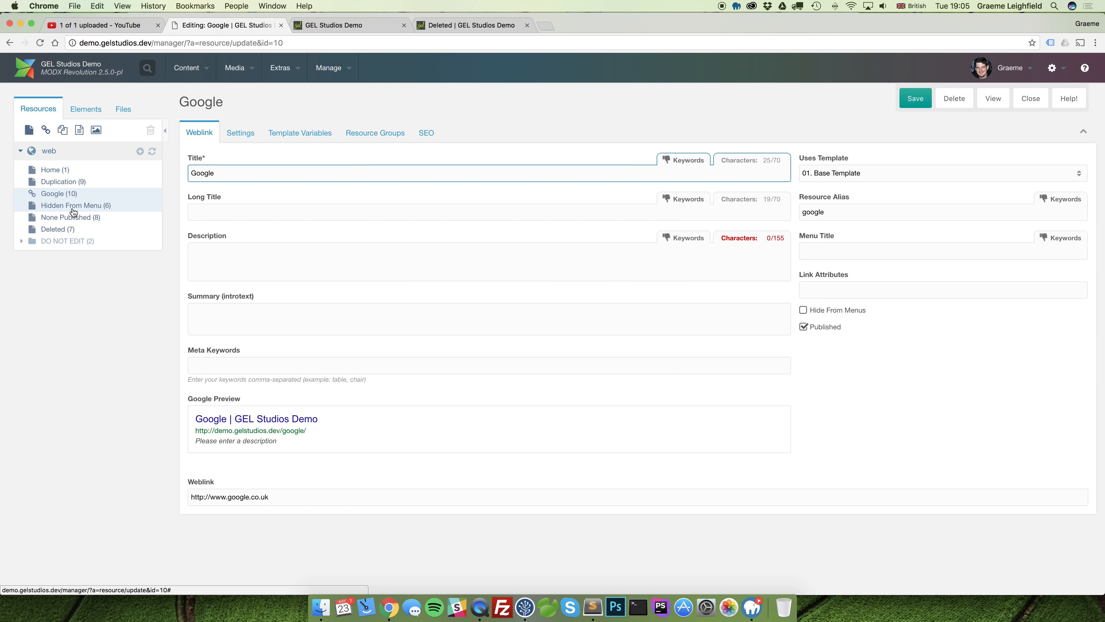
Duplicate the Duplication resource under the name "Static Resource", preserving its published status
right_click(65, 182)
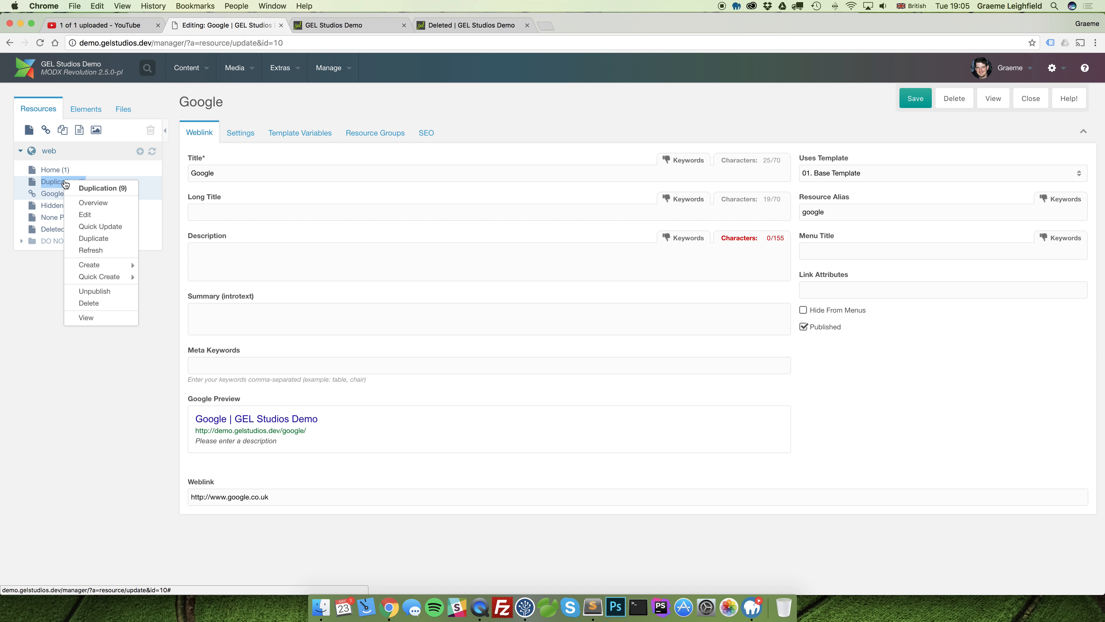
left_click(94, 239)
type("St")
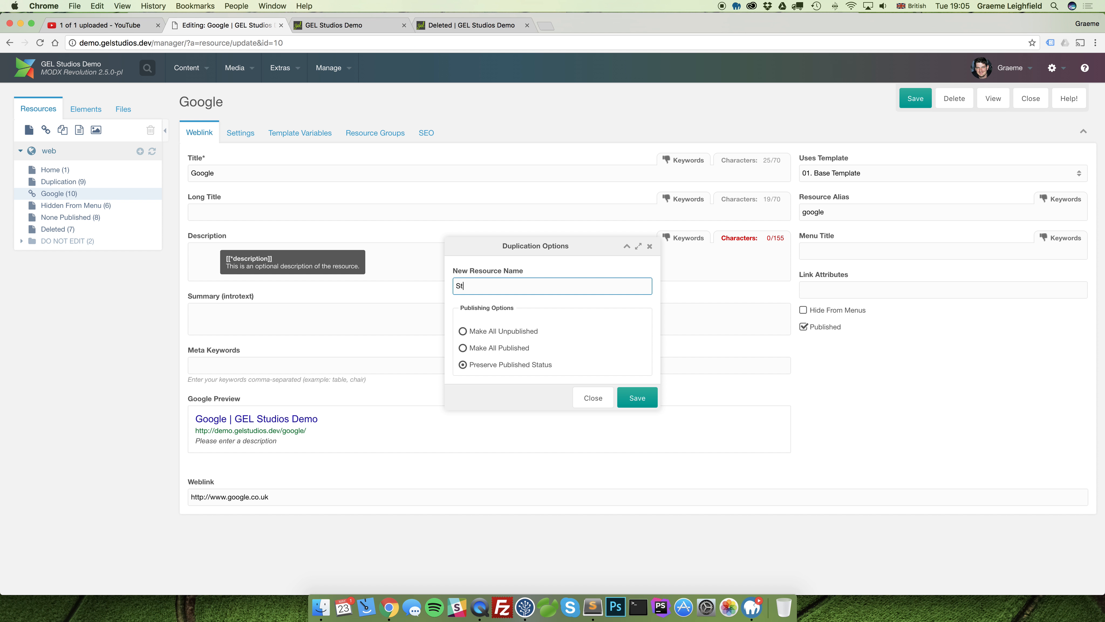
type("atic Resource")
left_click(637, 397)
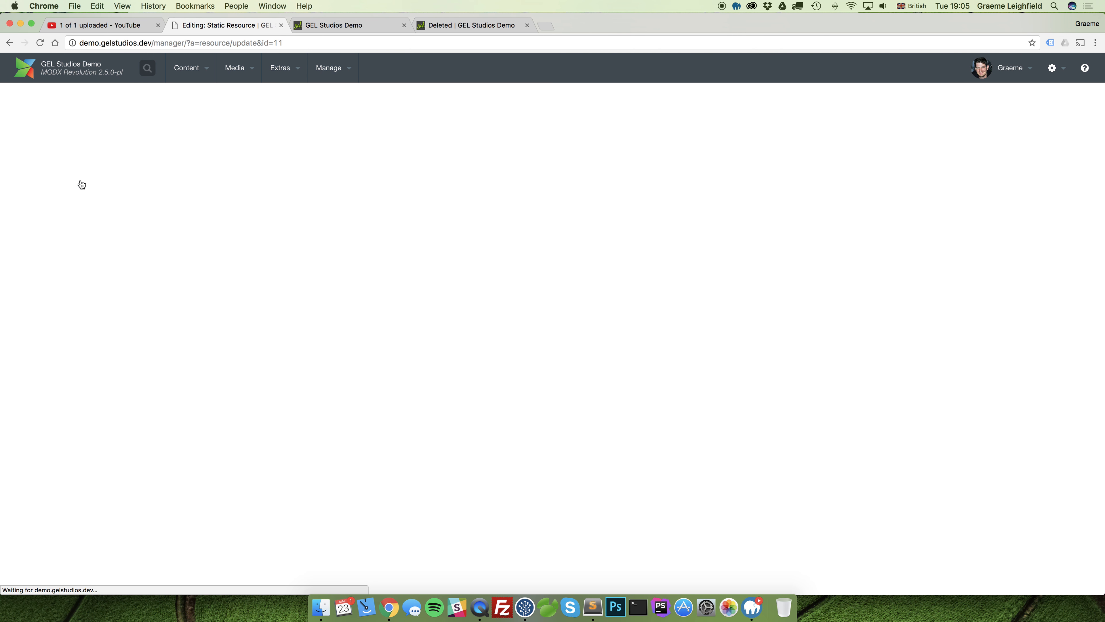
Change the new resource's type from Document to Static Resource and save it
left_click(252, 133)
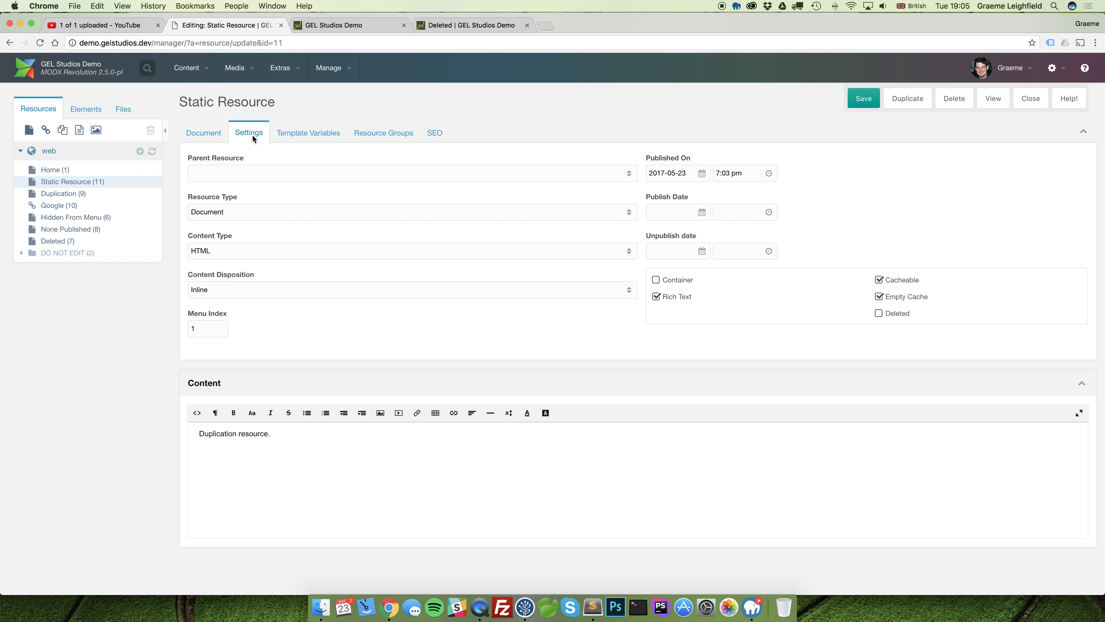
left_click(224, 213)
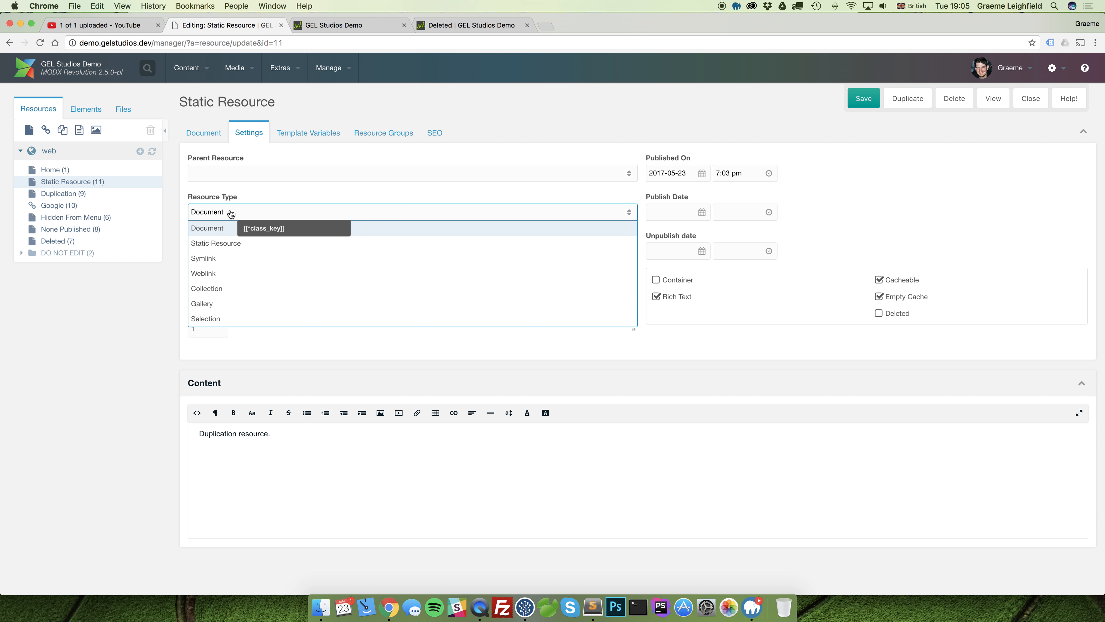
left_click(216, 242)
left_click(871, 100)
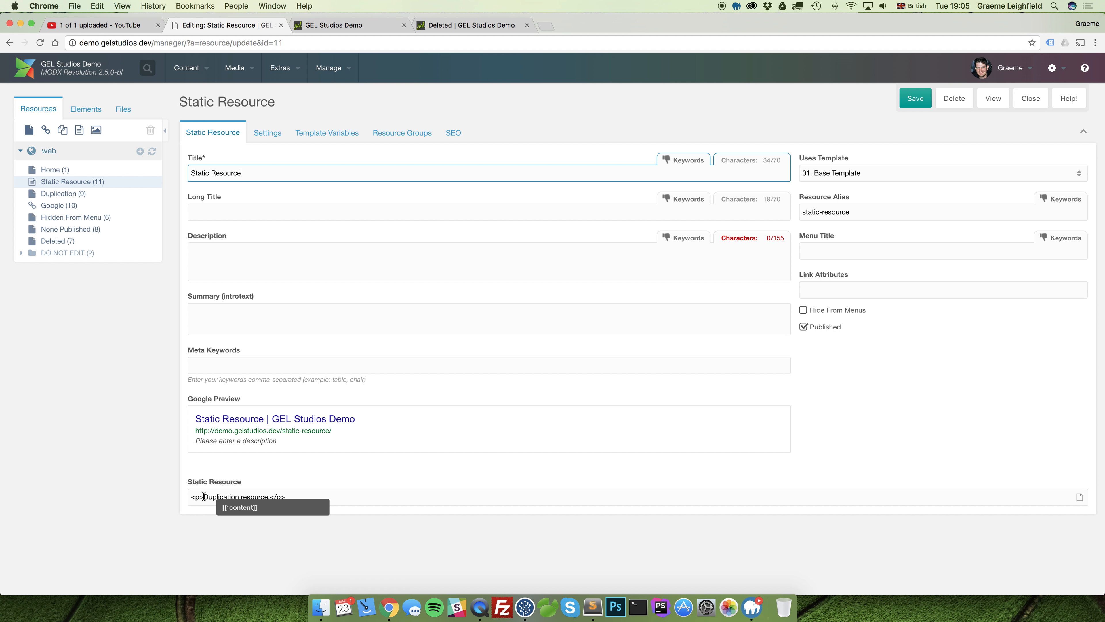
Clear the leftover paragraph markup from the resource's static file path
left_click(288, 495)
left_click_drag(276, 496, 162, 498)
key("BackSpace")
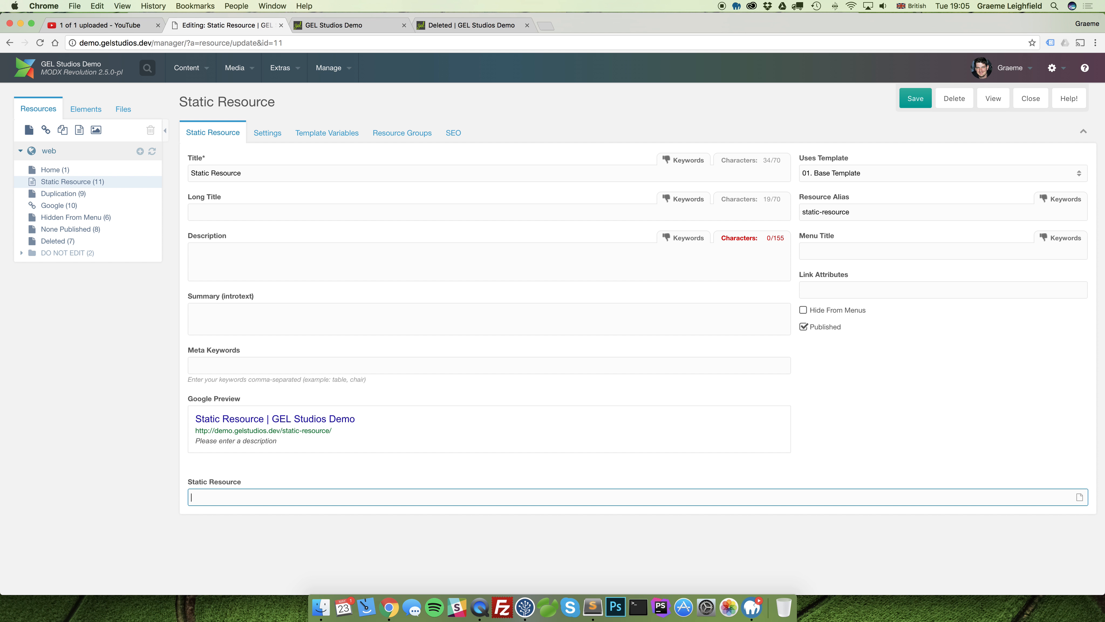
Choose ironman.png from the uploads images folder as the resource's static file and save the resource
left_click(1080, 496)
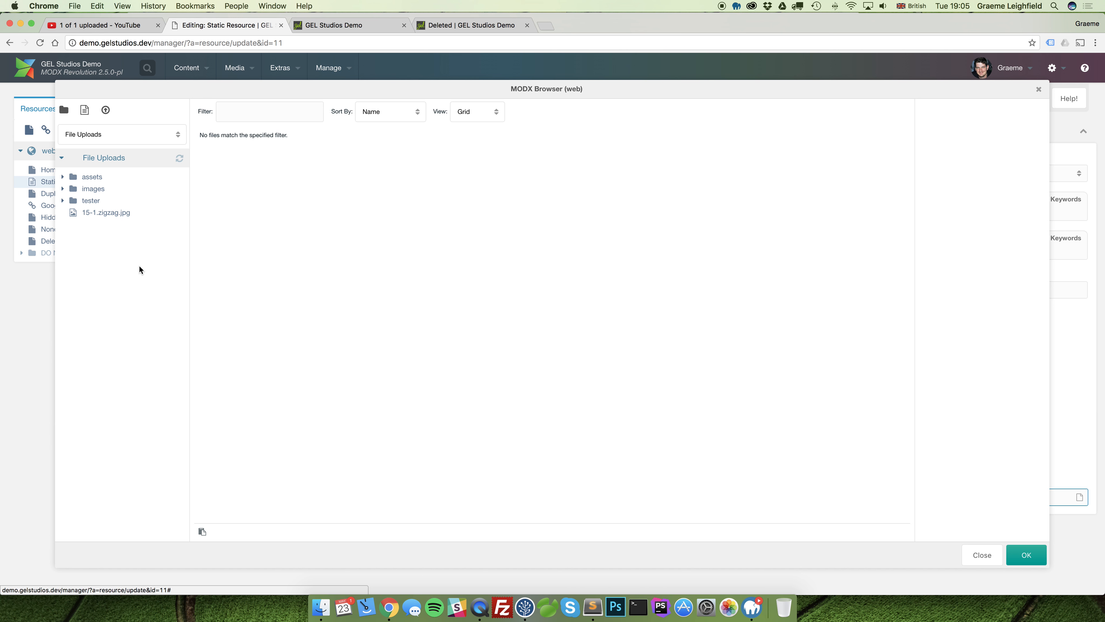
left_click(62, 201)
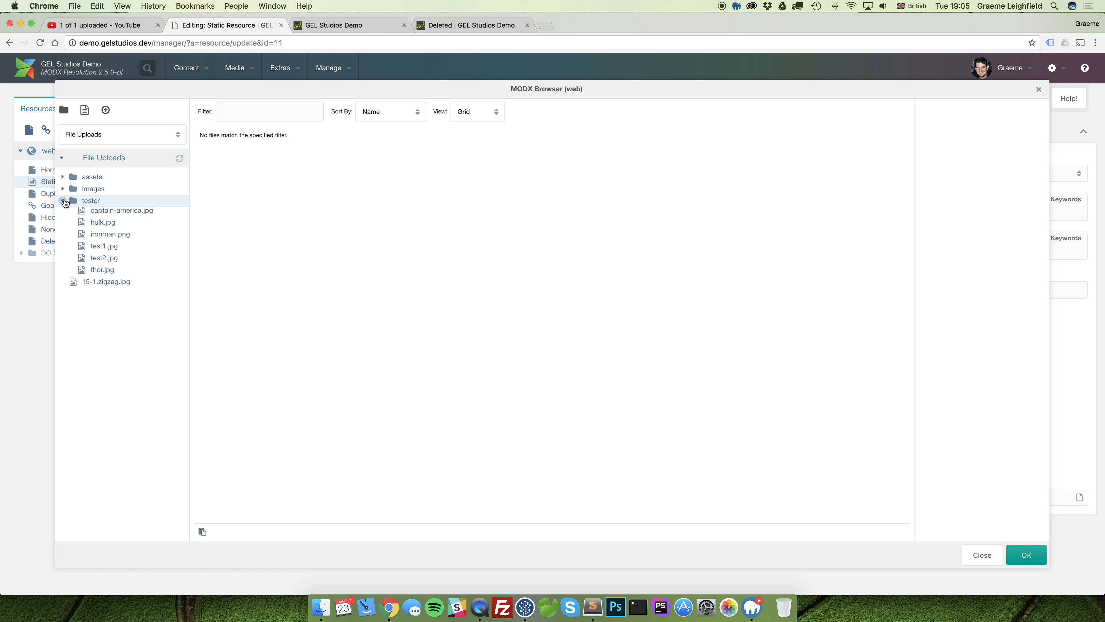
left_click(63, 188)
left_click(63, 176)
left_click(63, 176)
left_click(108, 201)
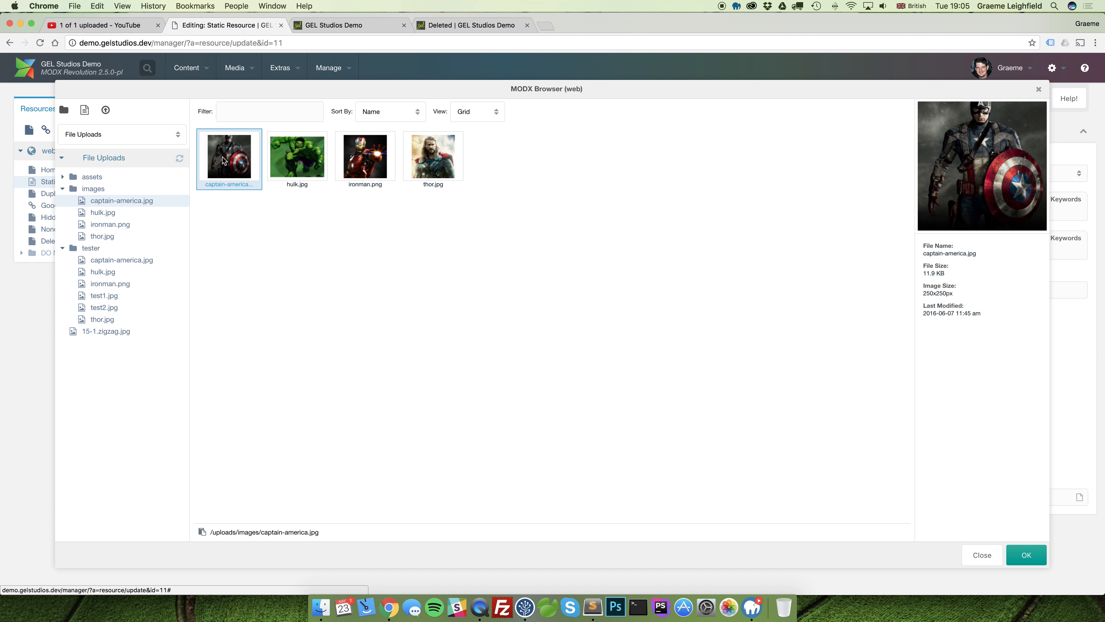
double_click(352, 159)
key("ctrl+s")
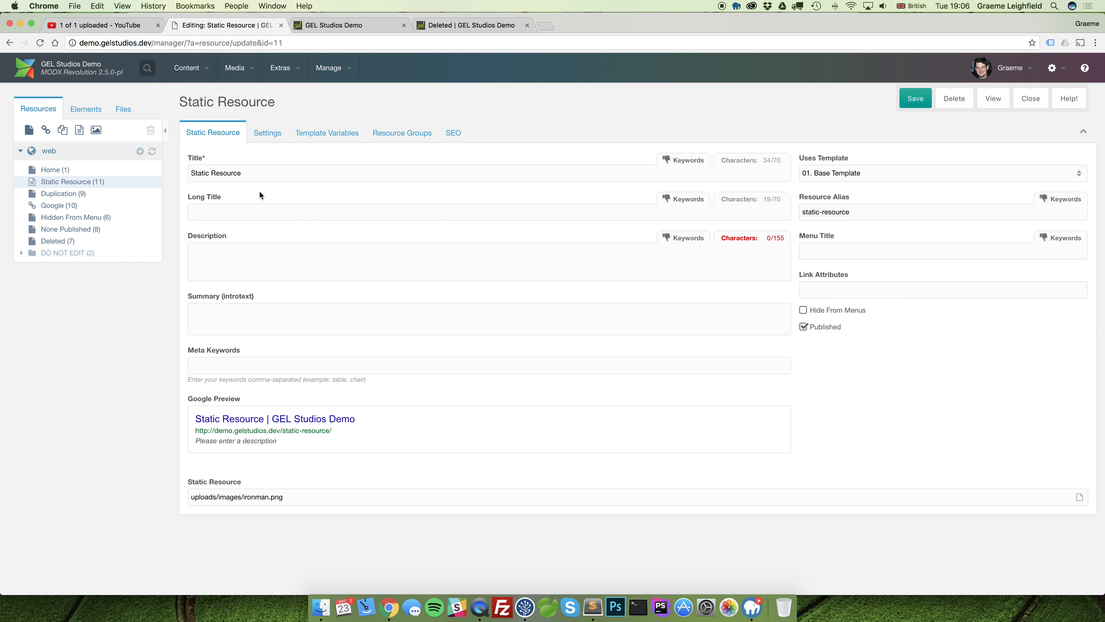
mouse_move(260, 192)
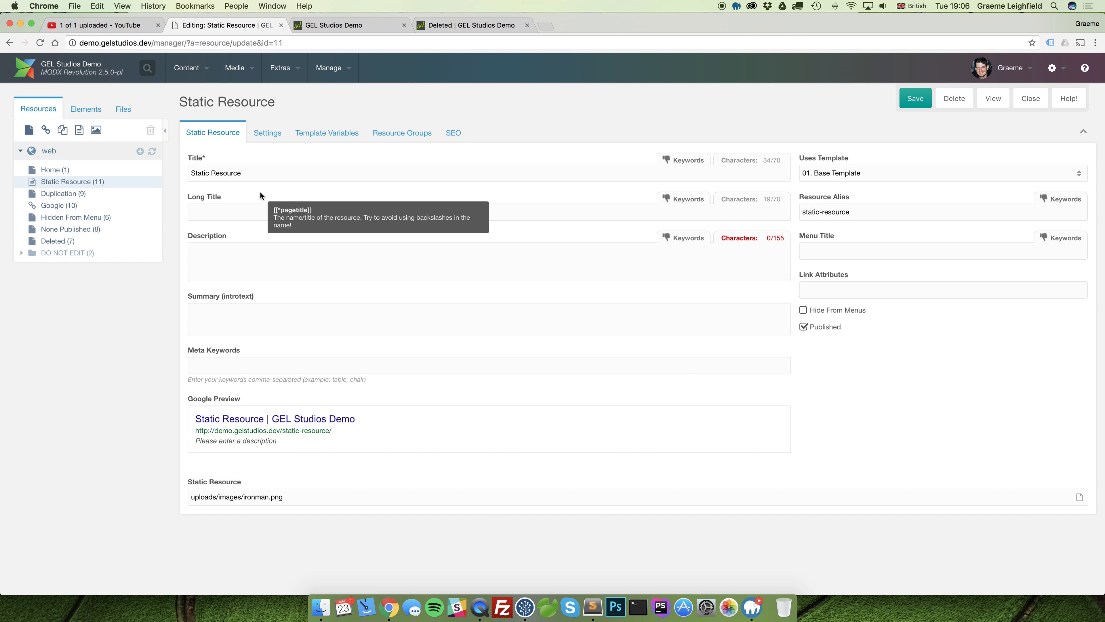
left_click(917, 98)
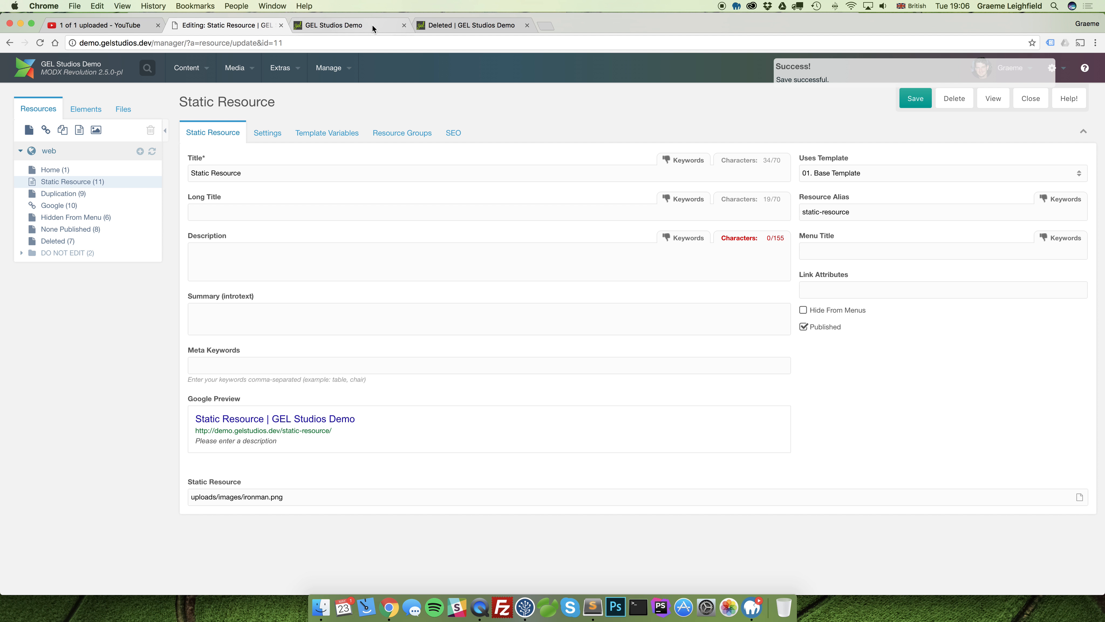
Reload the live site, open the Static Resource page, and examine how the linked file's content is output
left_click(373, 25)
left_click(39, 43)
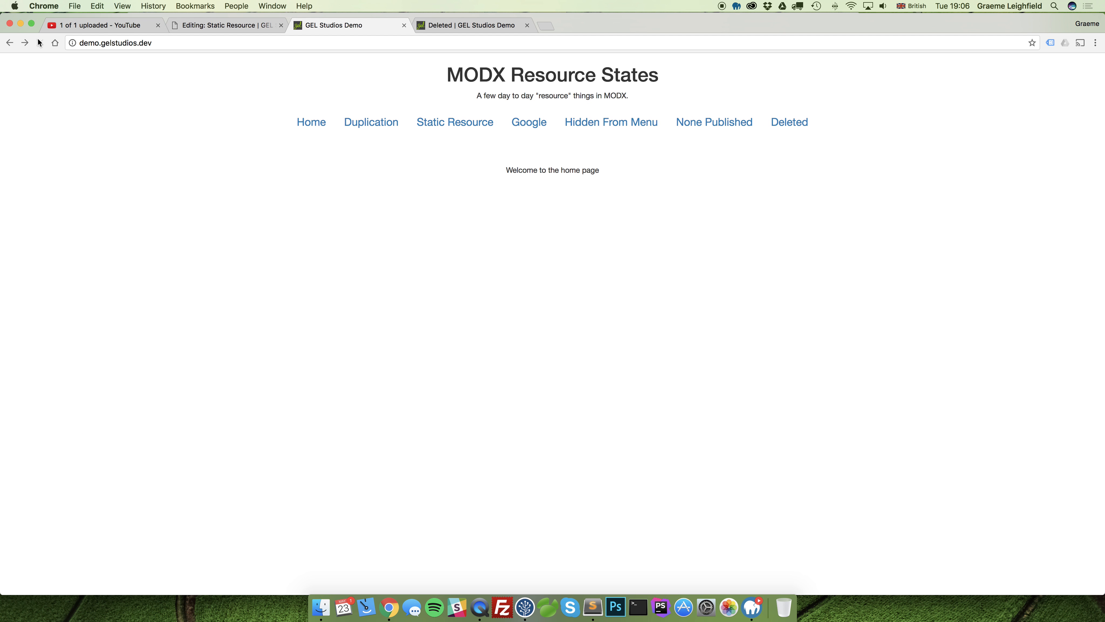
left_click(445, 125)
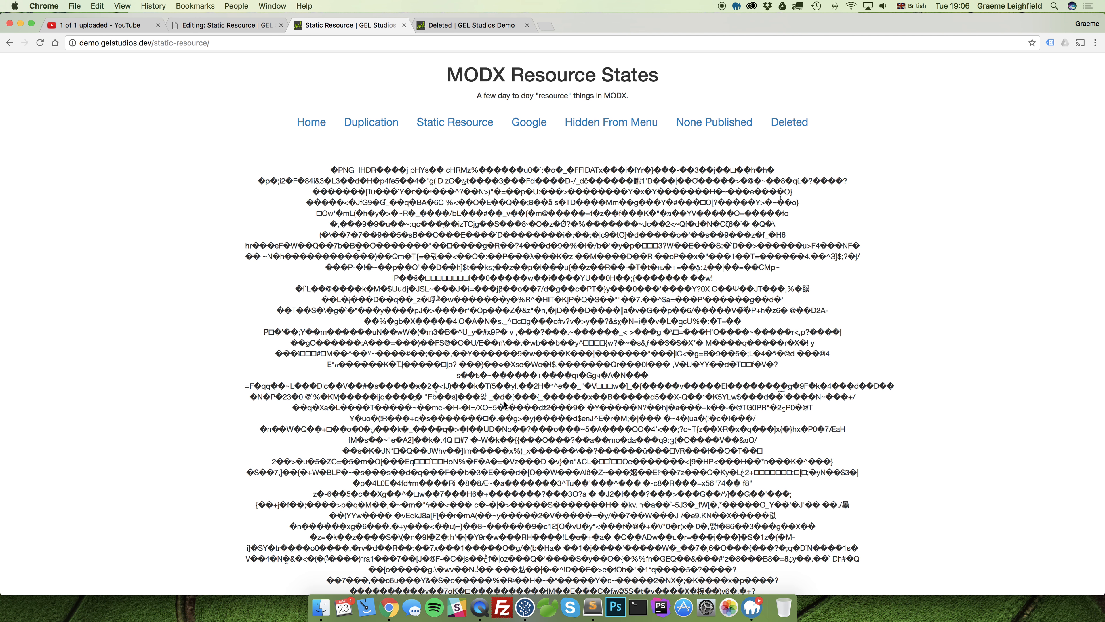
scroll(525, 405, "down", 5)
scroll(525, 405, "up", 5)
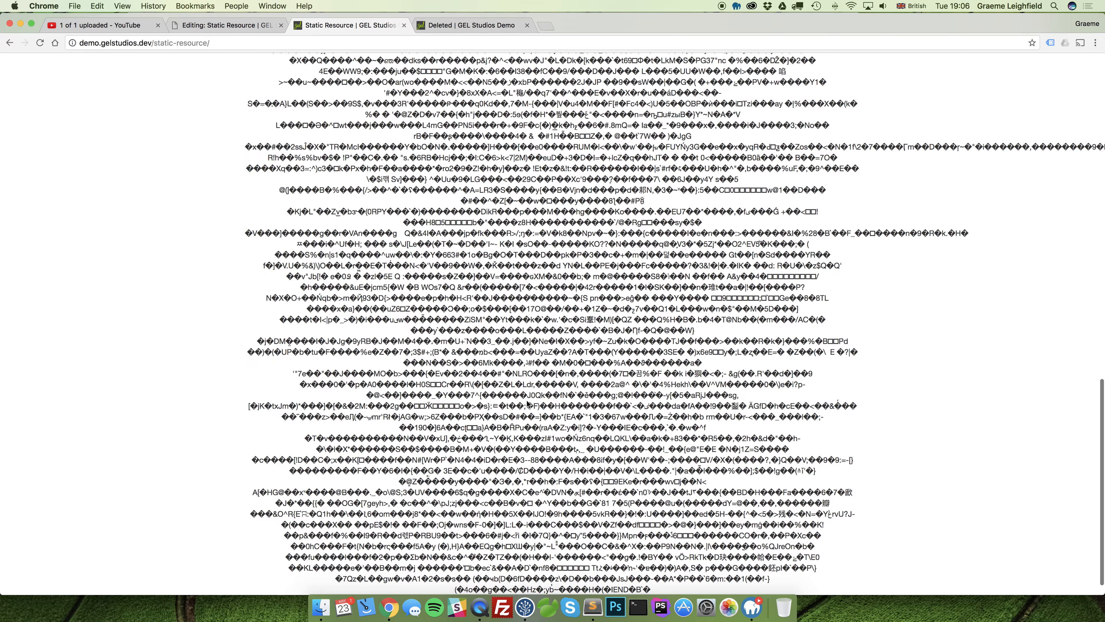
scroll(527, 403, "up", 1)
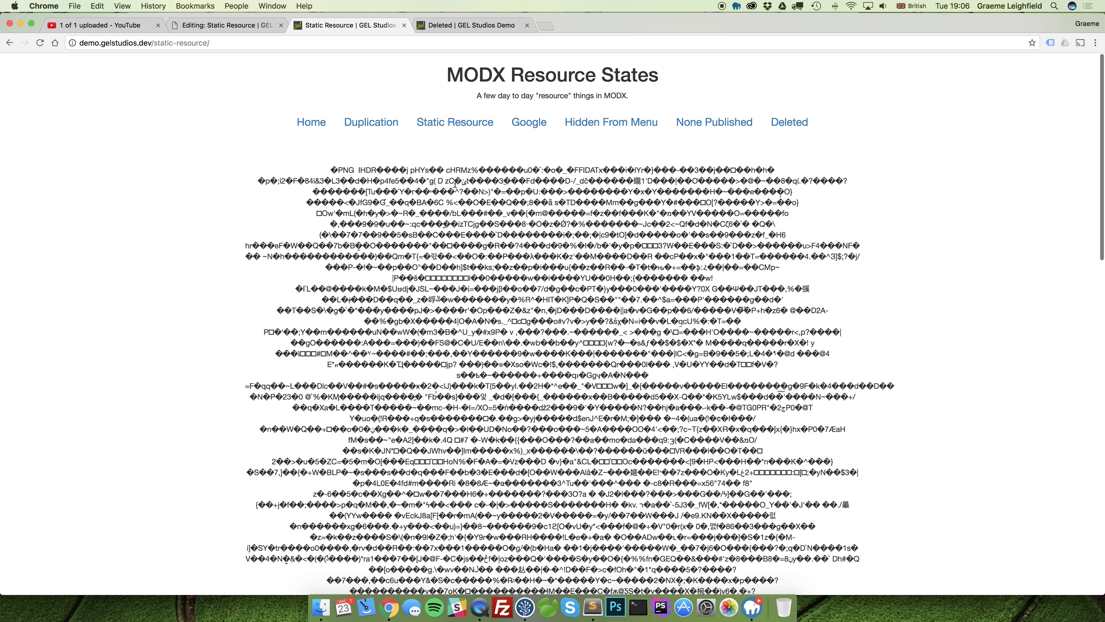